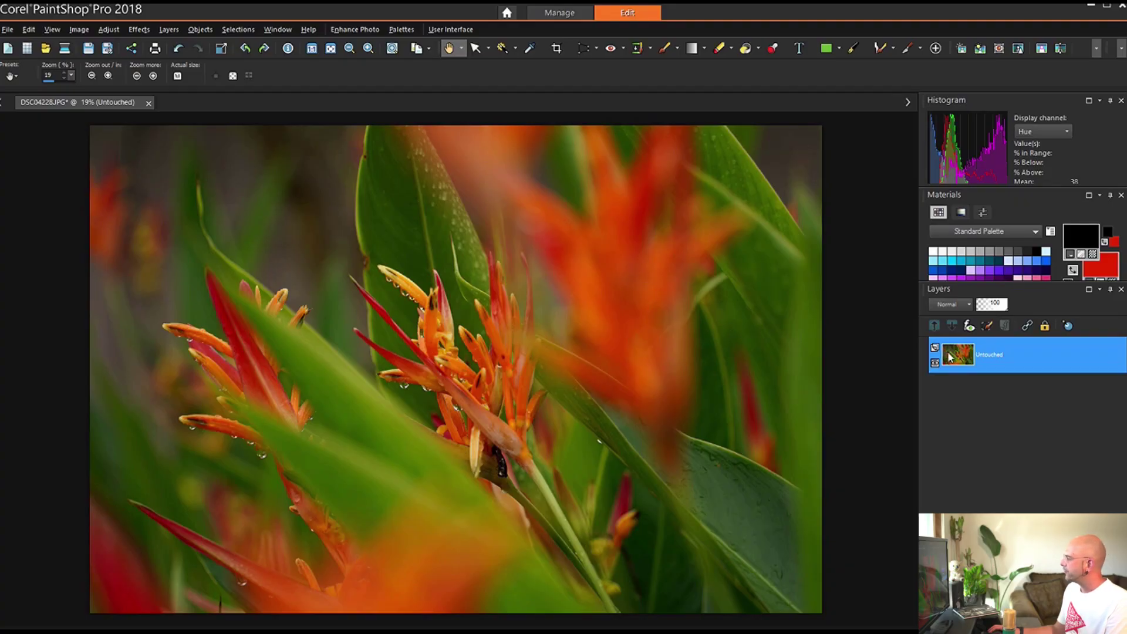
# - Duplicate the Untouched layer and rename the copy 'Clarity'
pyautogui.rightClick(949, 357)
pyautogui.click(964, 379)
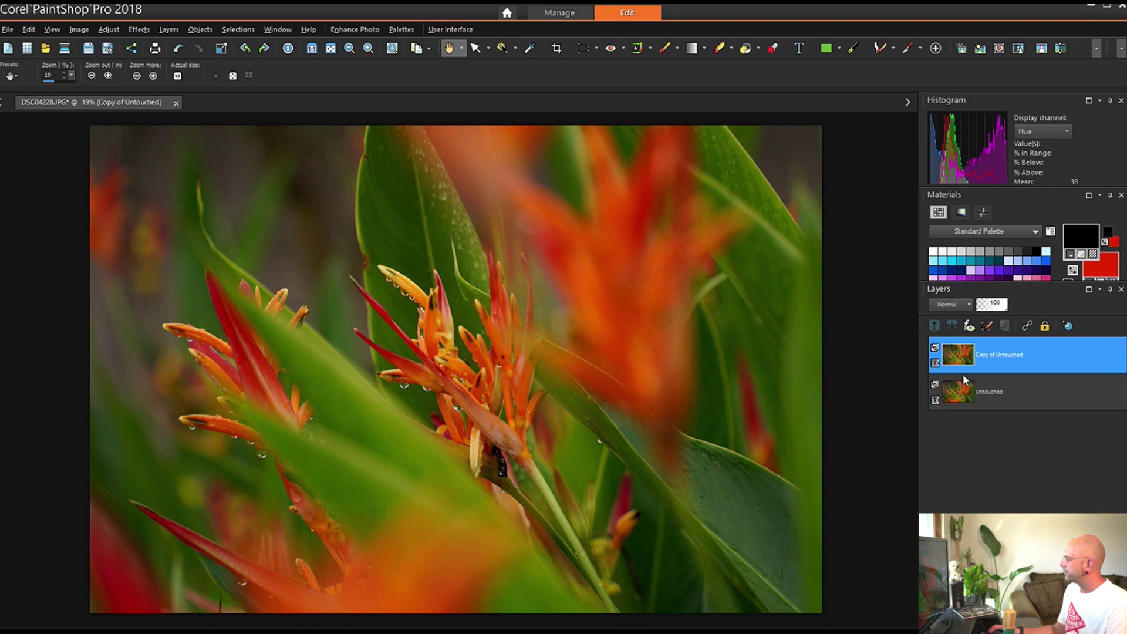
pyautogui.click(984, 402)
pyautogui.rightClick(985, 393)
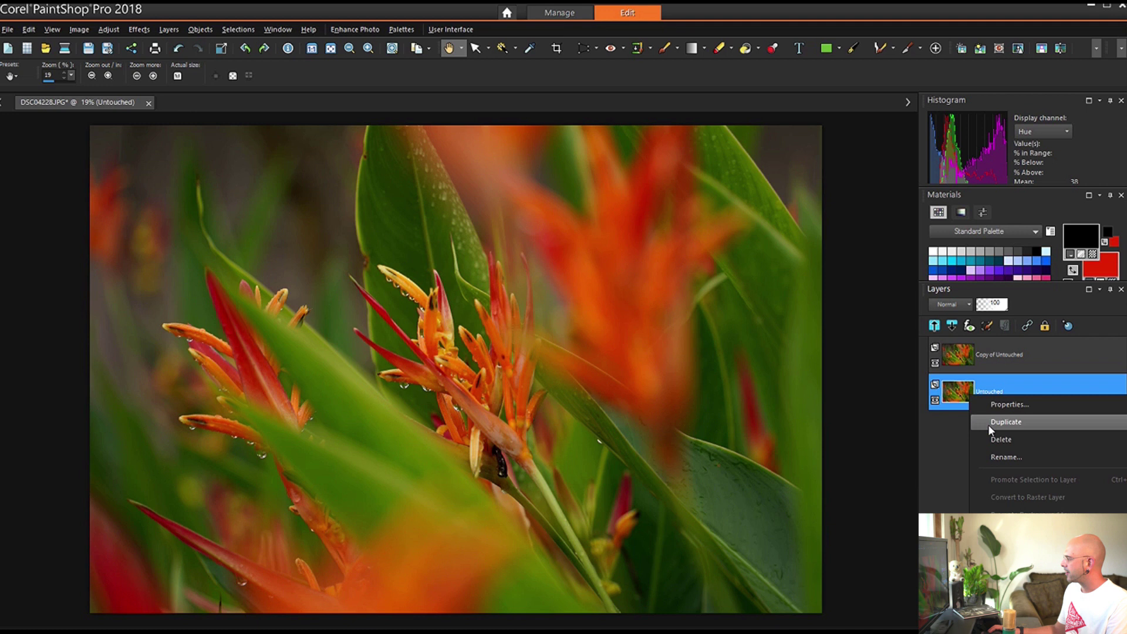
pyautogui.click(994, 452)
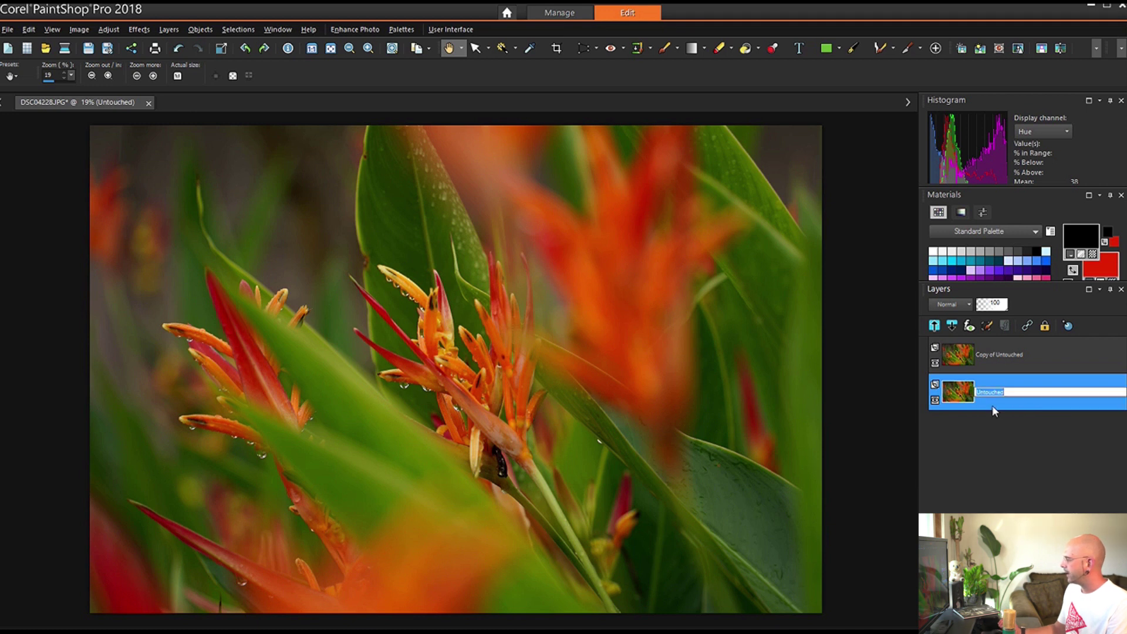
pyautogui.rightClick(995, 350)
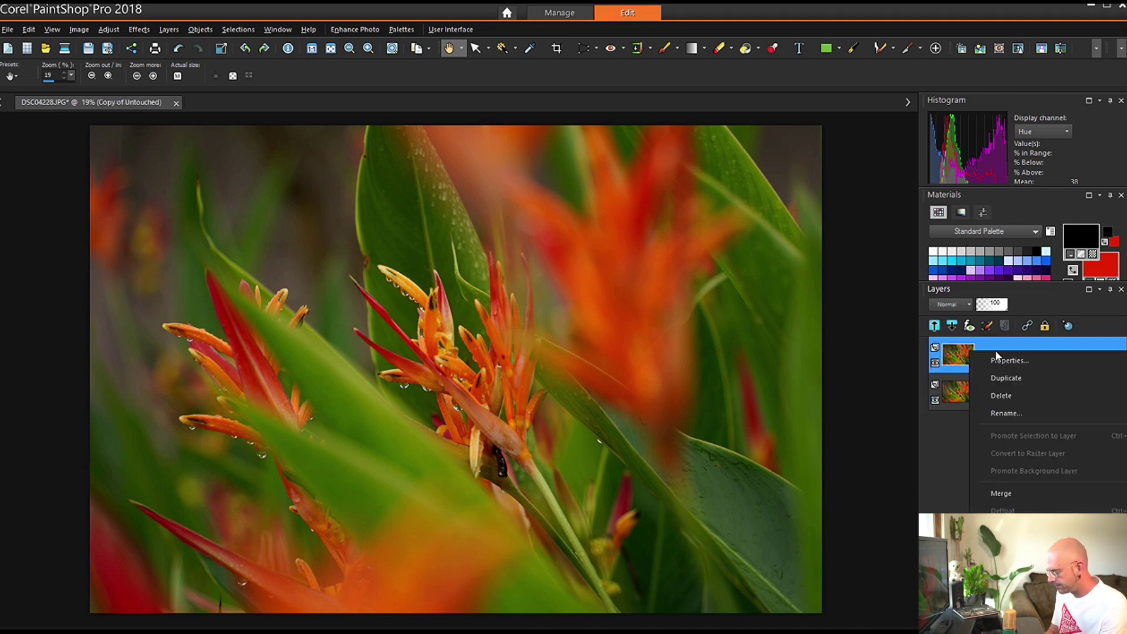
pyautogui.click(1005, 412)
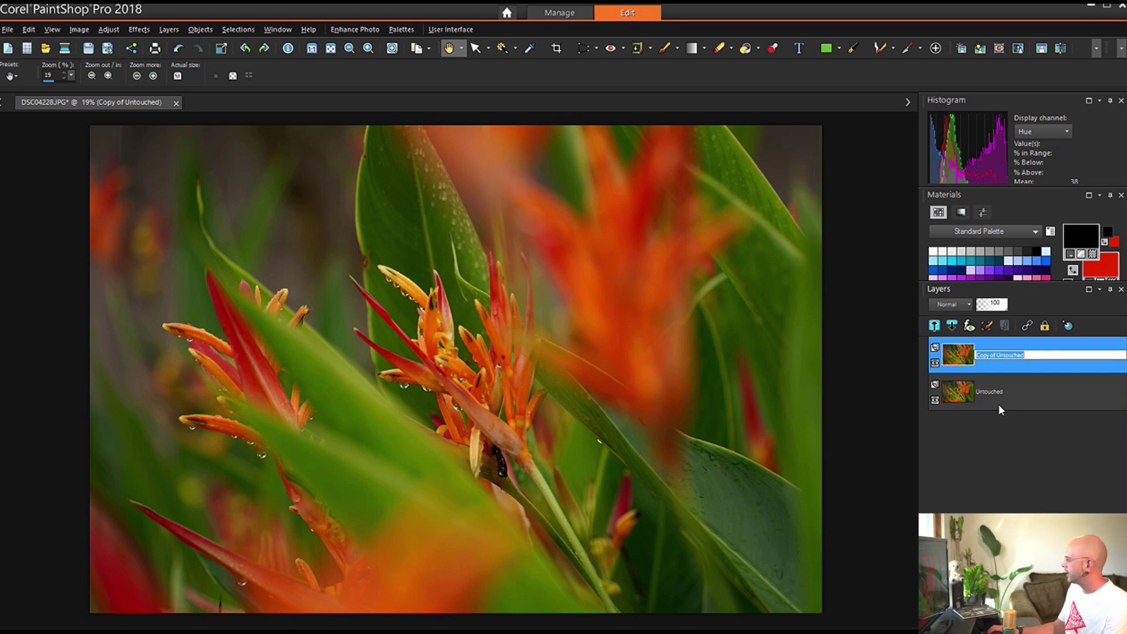
pyautogui.write('Clarity')
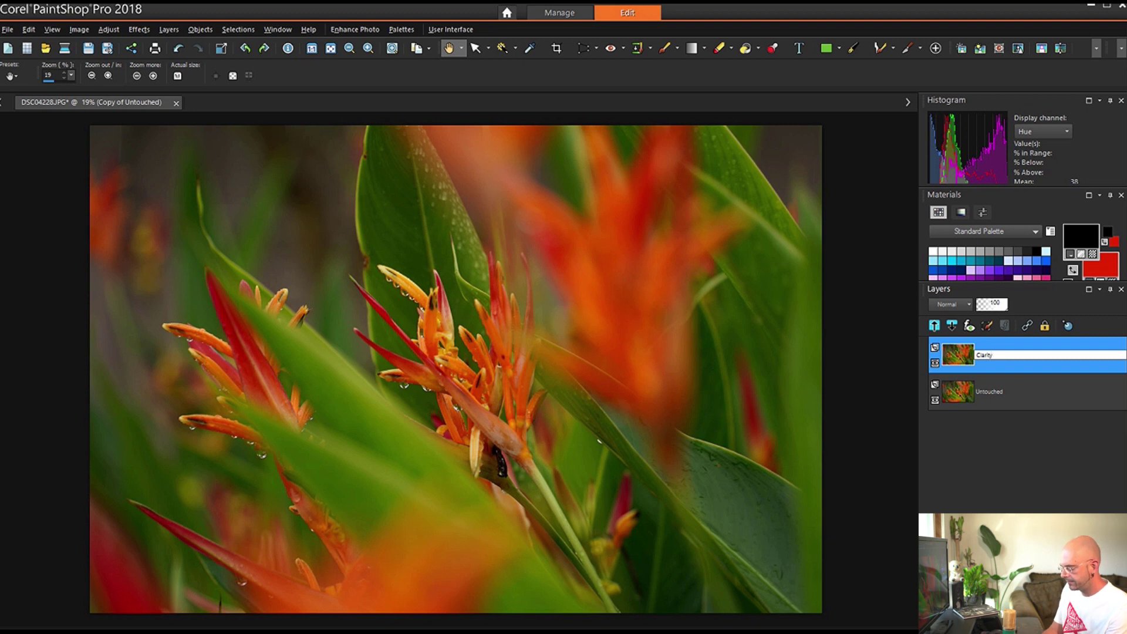
pyautogui.press('Return')
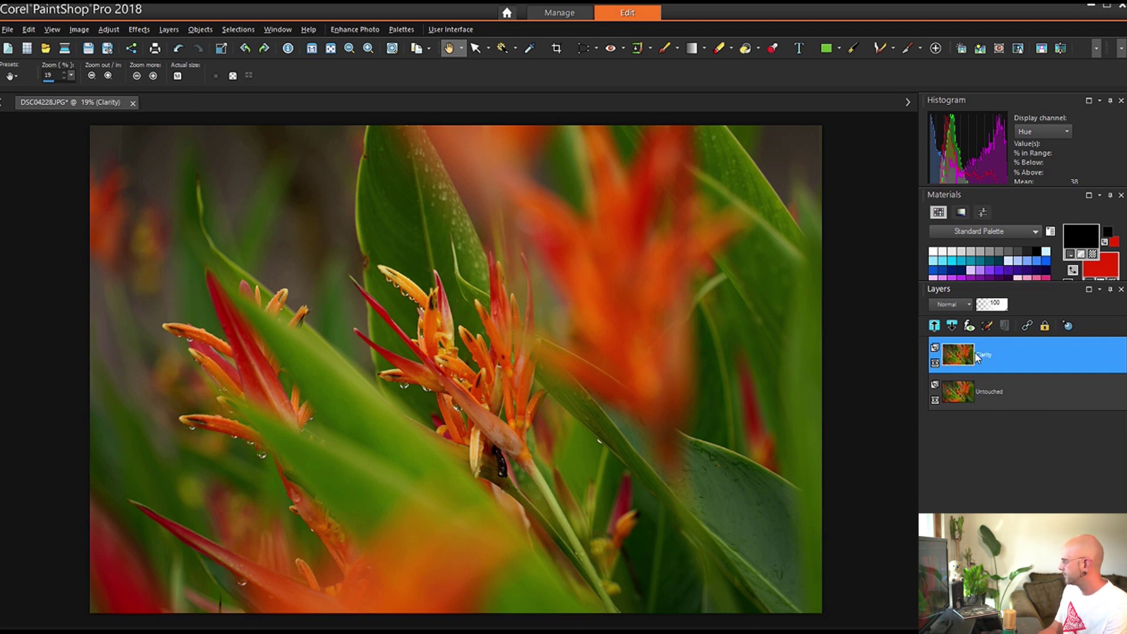
pyautogui.moveTo(977, 357)
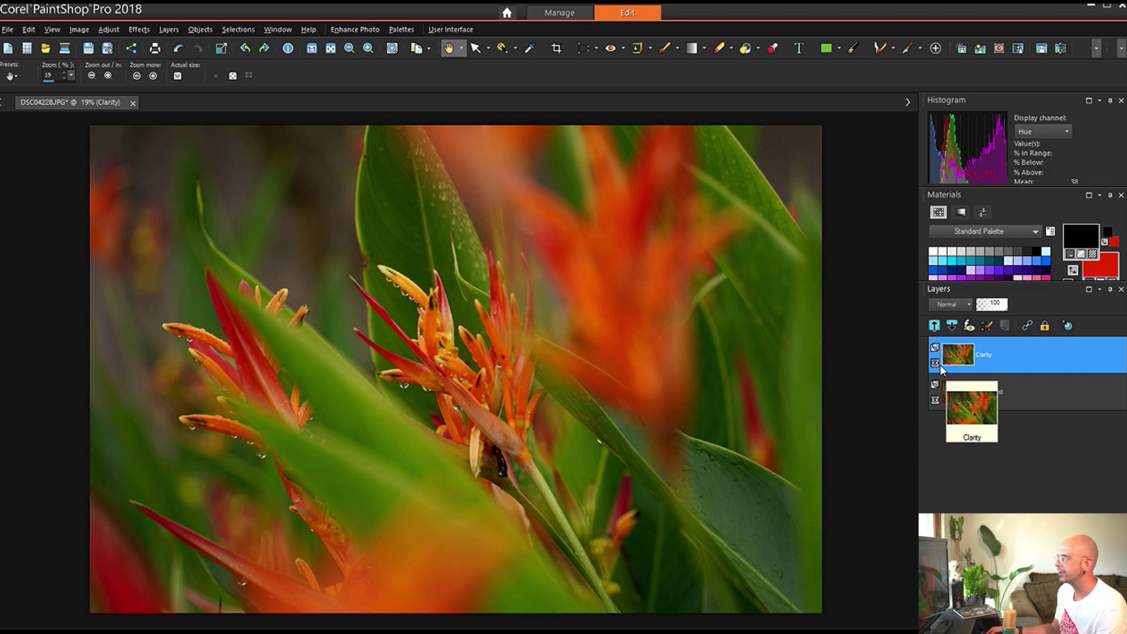
# - Open Fill Light/Clarity and load the Default preset so Fill Light and Clarity are 0
pyautogui.click(108, 31)
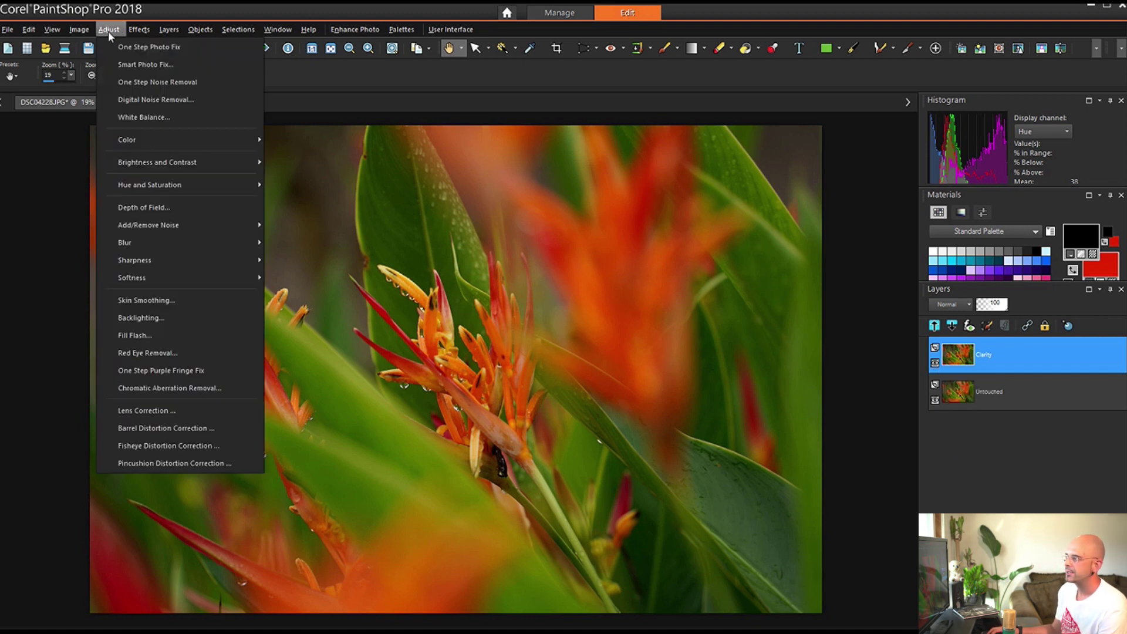
pyautogui.moveTo(151, 165)
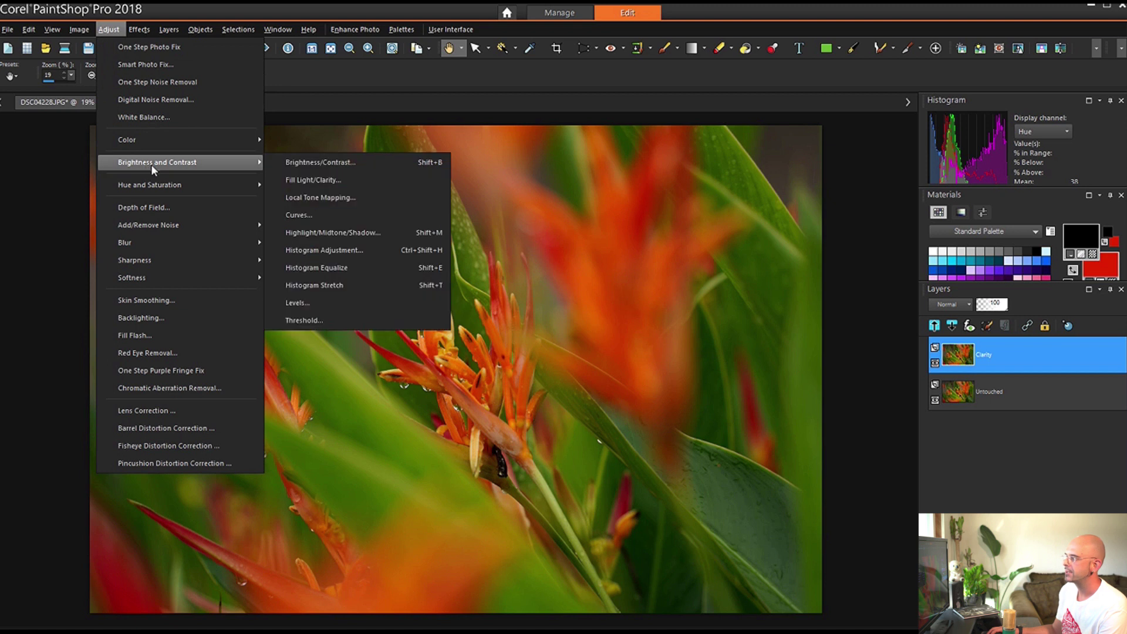
pyautogui.click(290, 181)
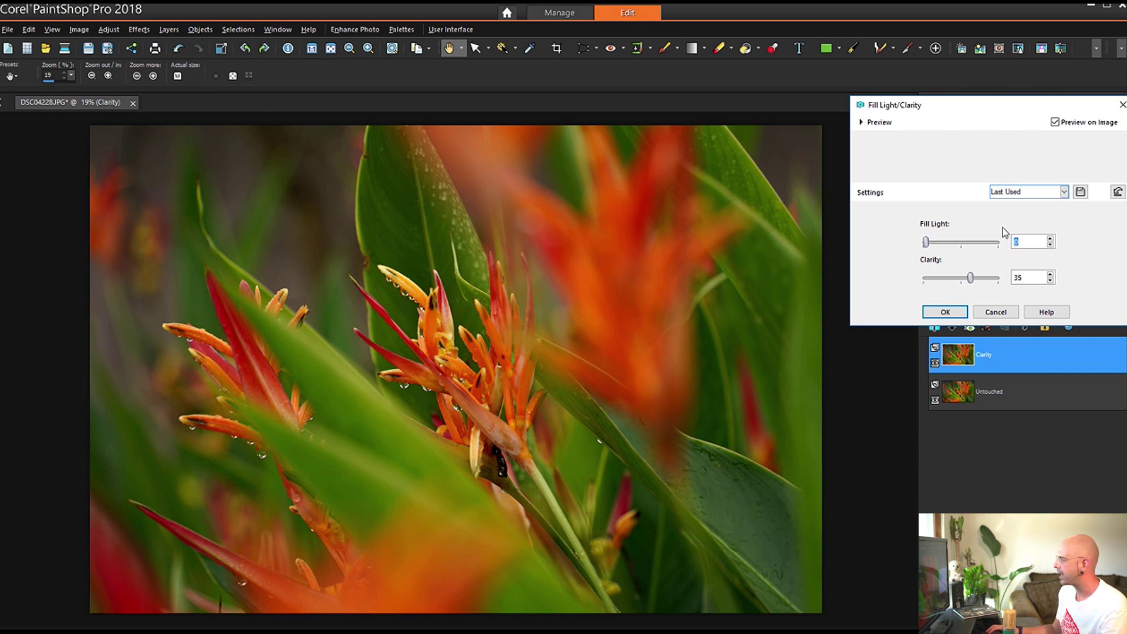
pyautogui.click(1064, 192)
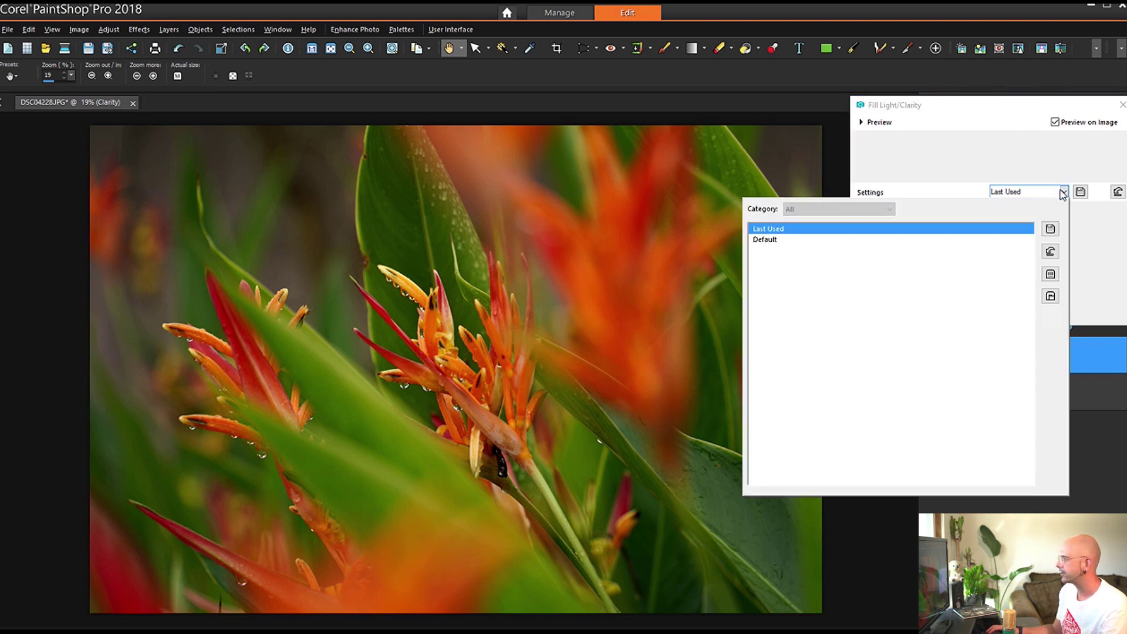
pyautogui.click(939, 240)
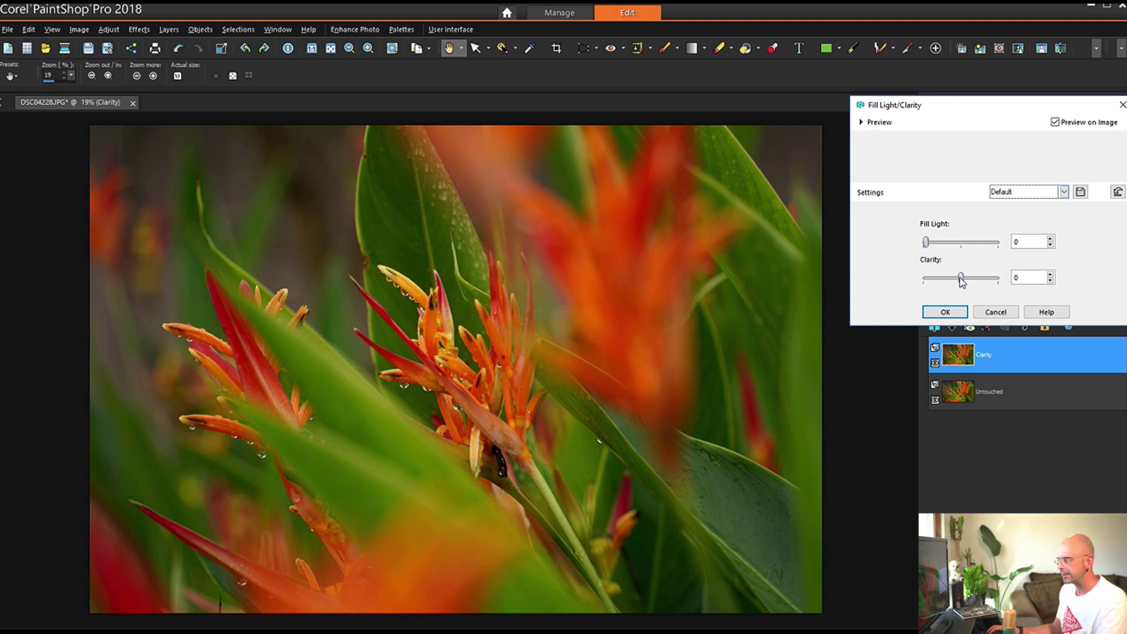
# - Zoom in and raise the Clarity slider to 47
pyautogui.scroll(2, 621, 347)
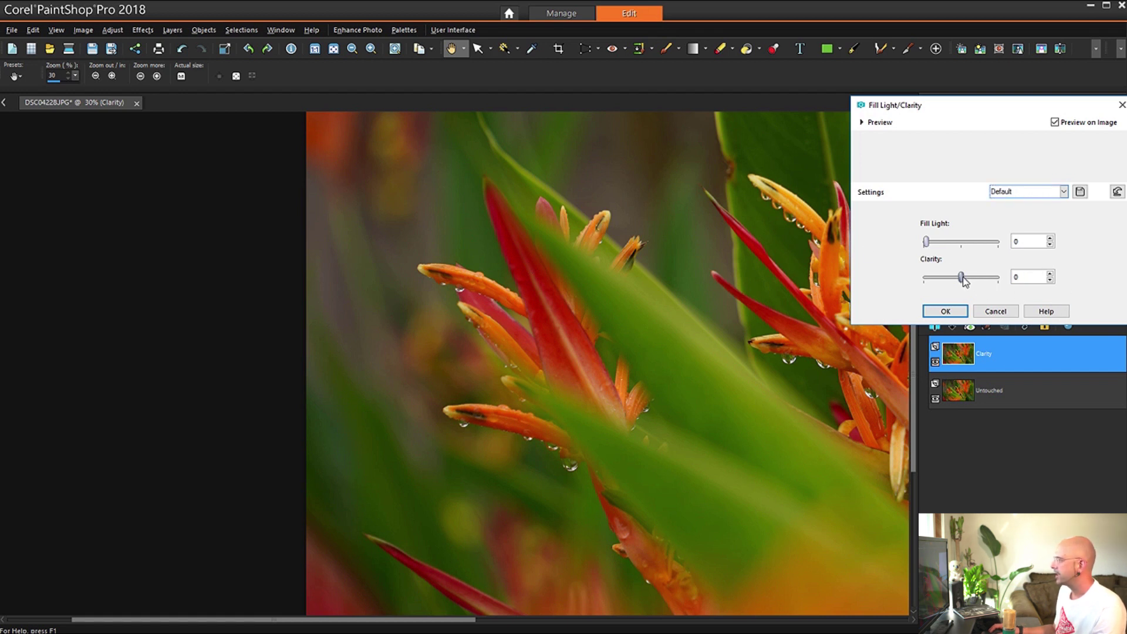
pyautogui.moveTo(964, 281); pyautogui.dragTo(968, 280)
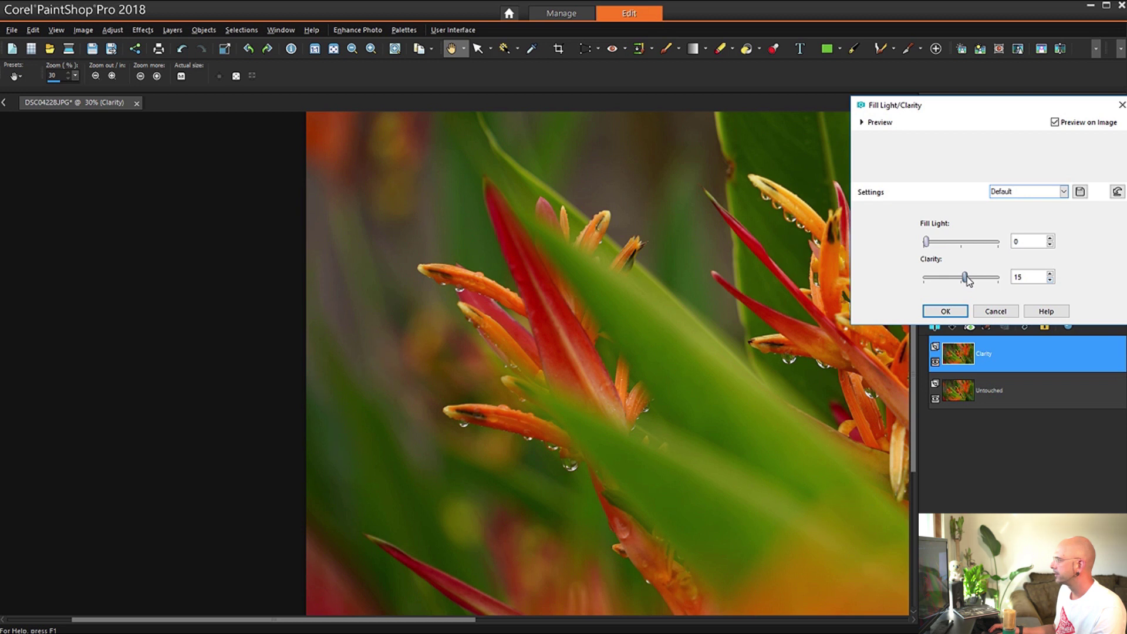
pyautogui.moveTo(967, 281); pyautogui.dragTo(970, 280)
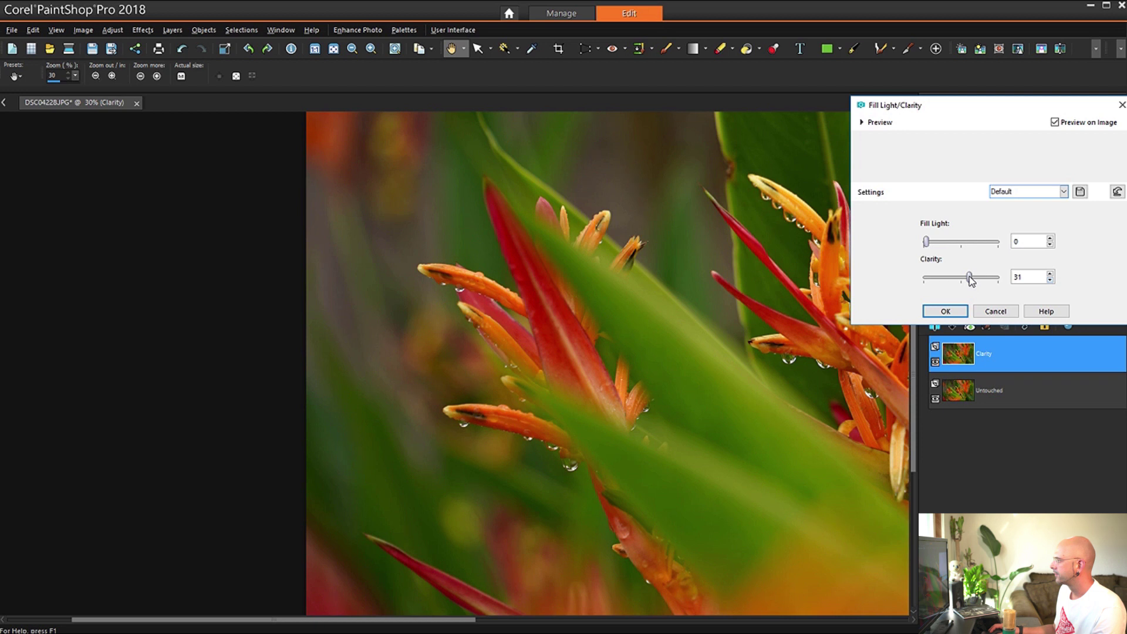
pyautogui.moveTo(970, 281); pyautogui.dragTo(975, 280)
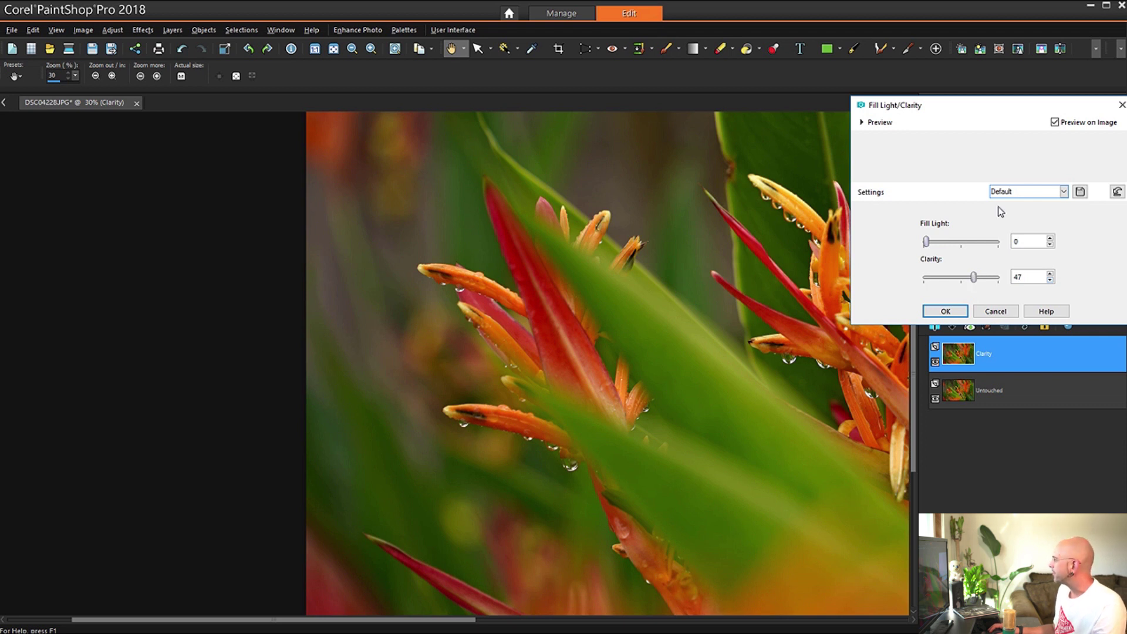
# - Toggle the on-image preview to compare Clarity 47, then zoom back out
pyautogui.click(1055, 122)
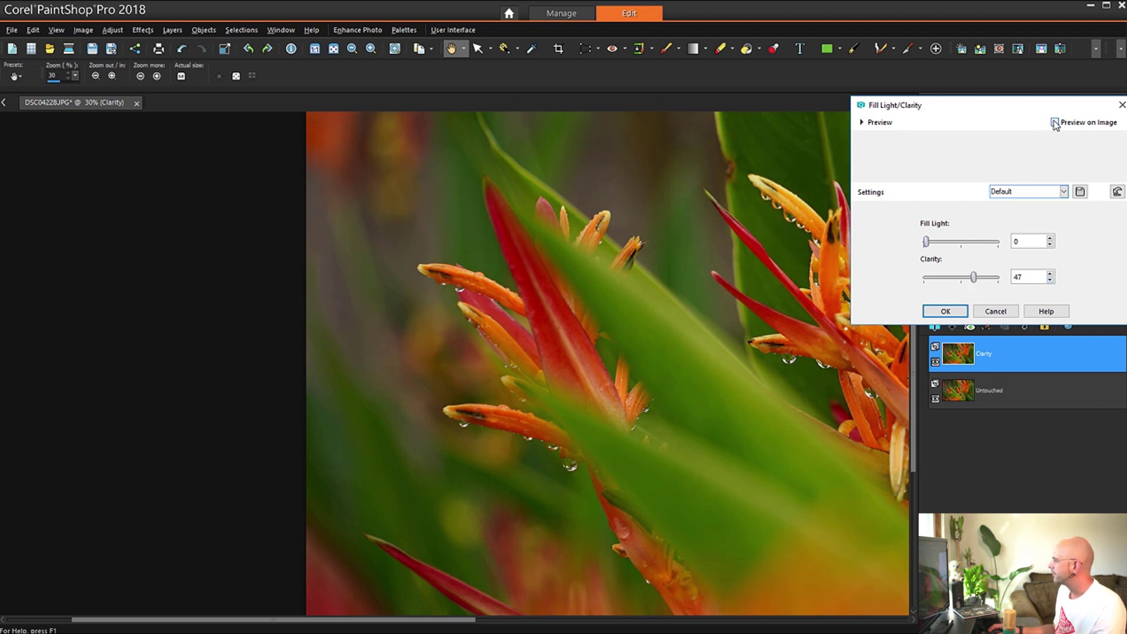
pyautogui.click(1054, 122)
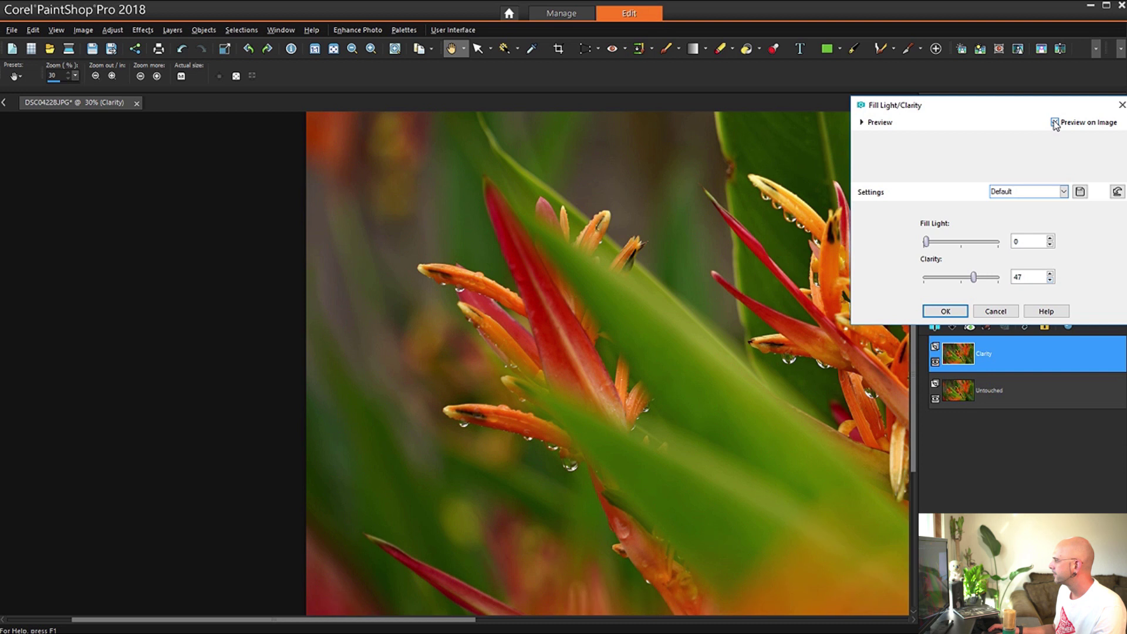
pyautogui.click(1054, 123)
pyautogui.click(1054, 123)
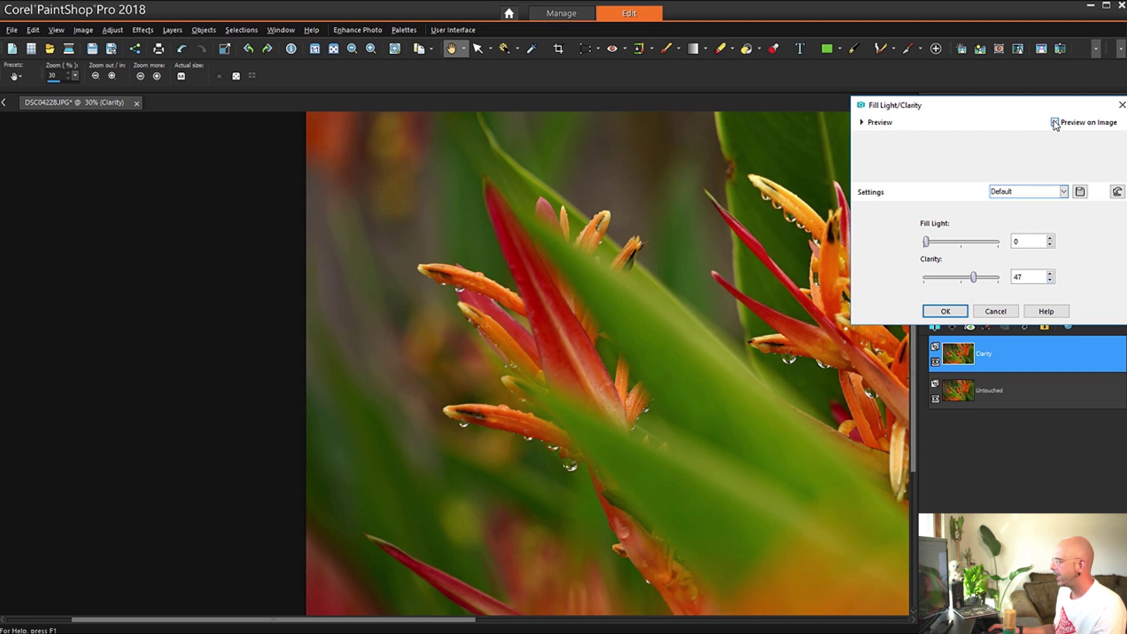
pyautogui.click(1054, 123)
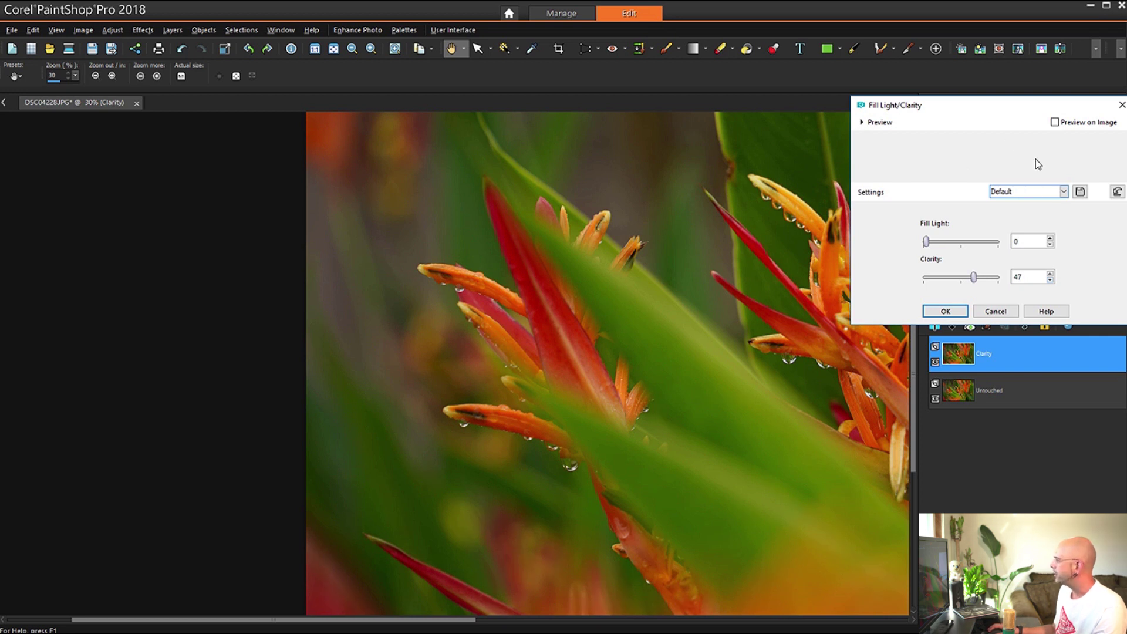
pyautogui.click(1054, 123)
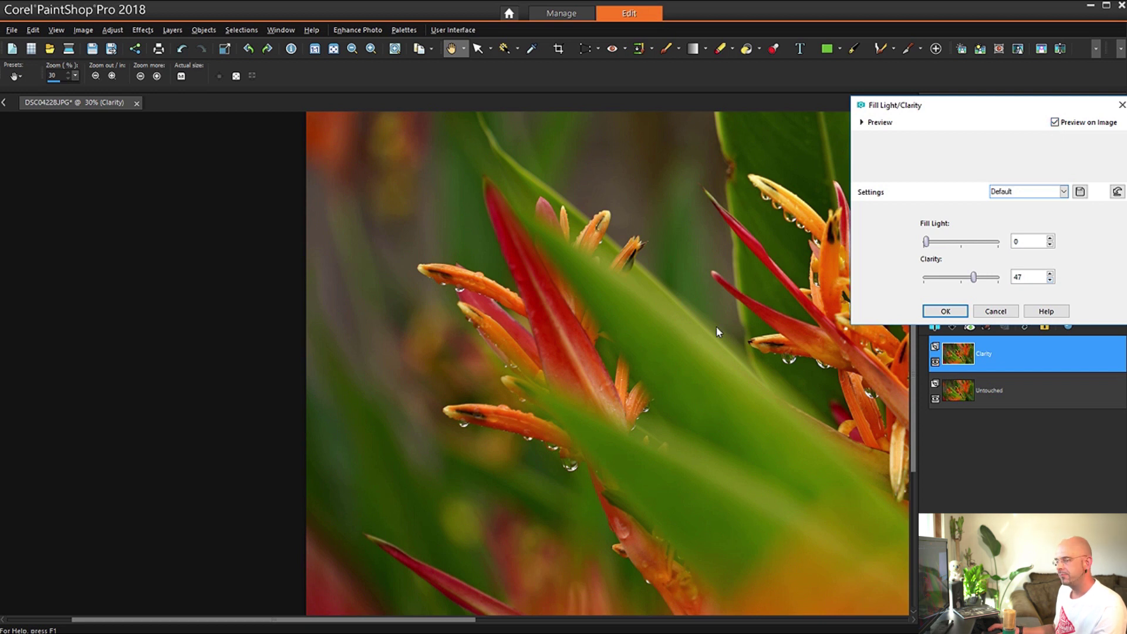
pyautogui.scroll(-3, 632, 407)
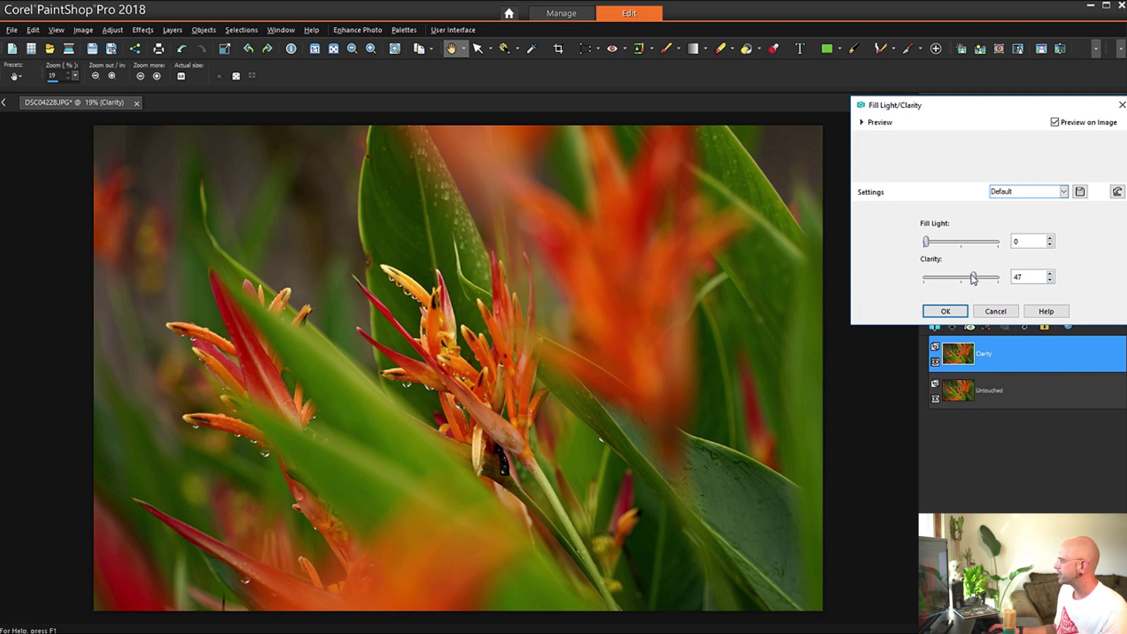
# - Try Clarity values up to 106, settle on 35, compare the preview and apply
pyautogui.click(1054, 122)
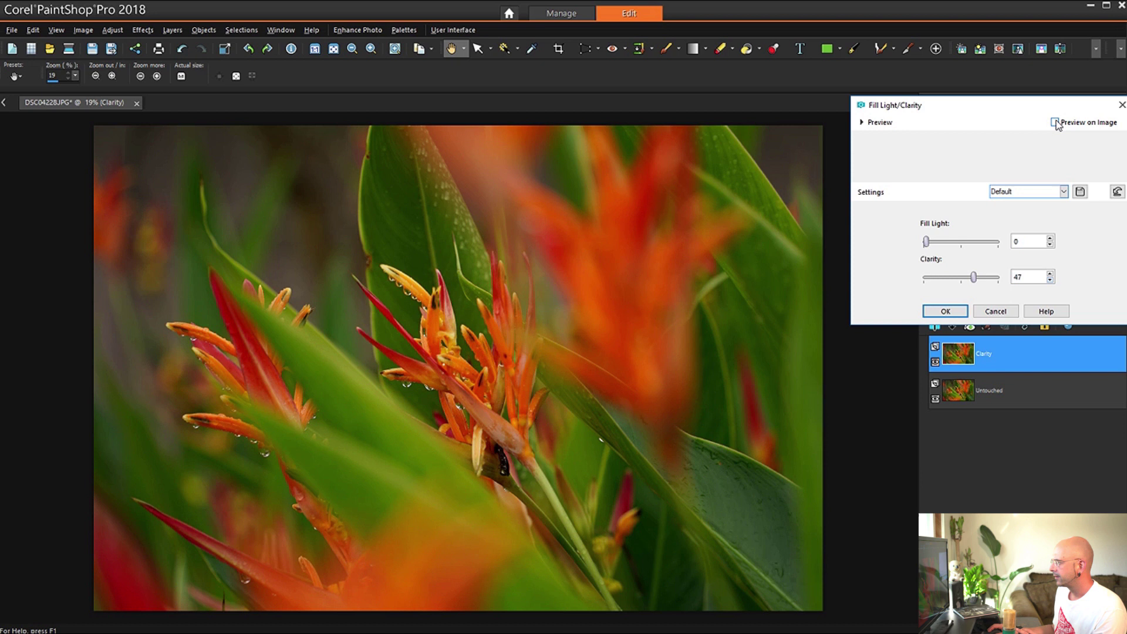
pyautogui.click(1055, 123)
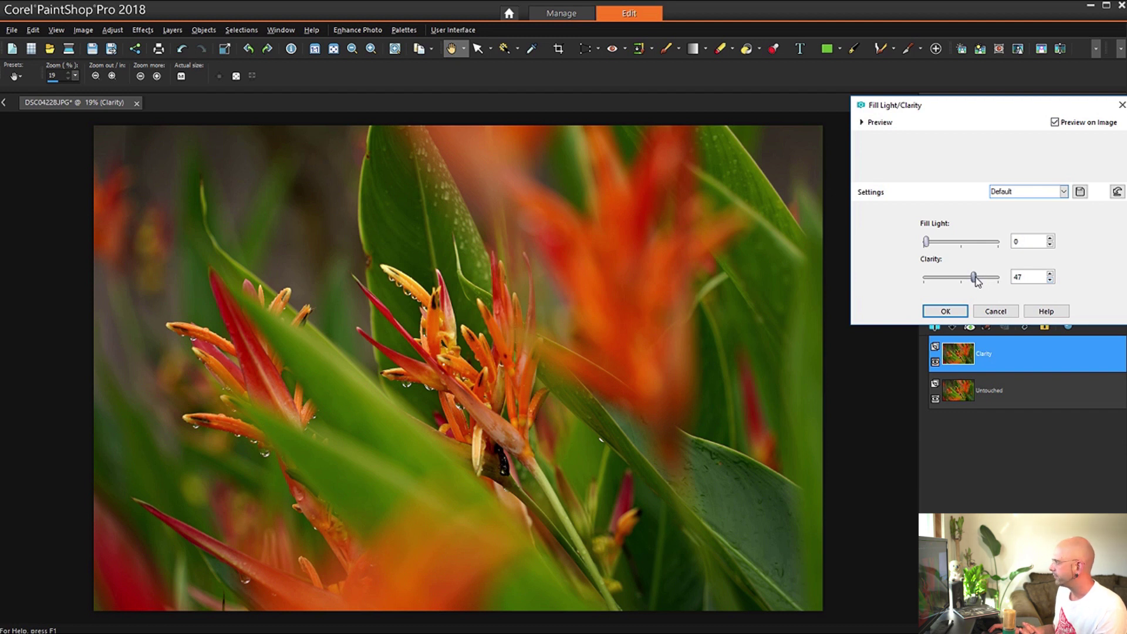
pyautogui.moveTo(976, 281); pyautogui.dragTo(990, 280)
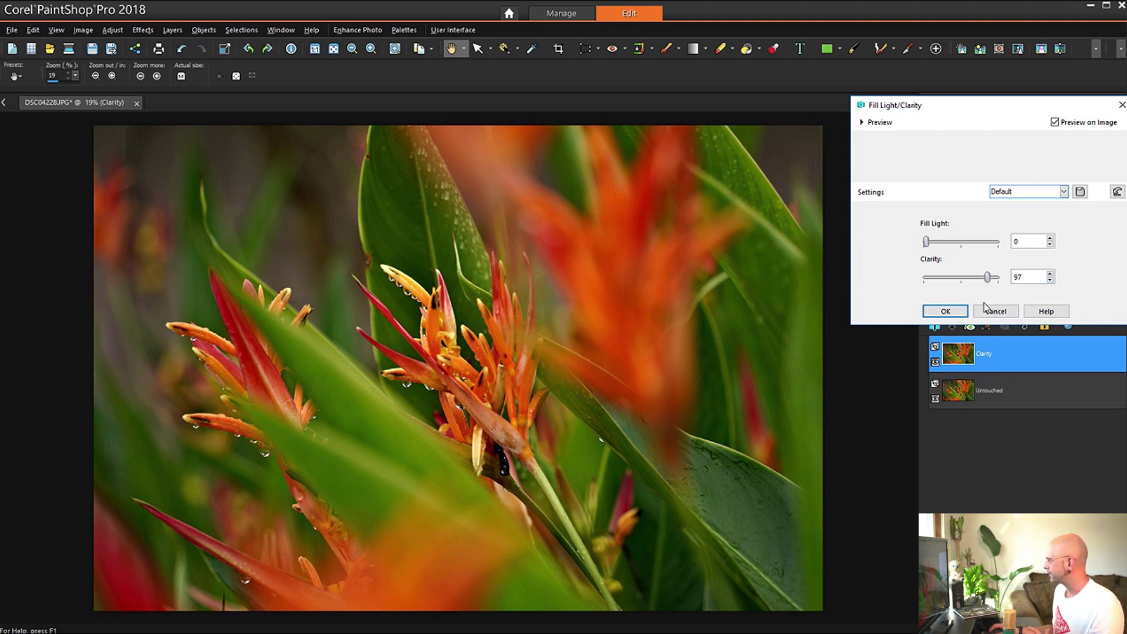
pyautogui.moveTo(988, 277); pyautogui.dragTo(991, 278)
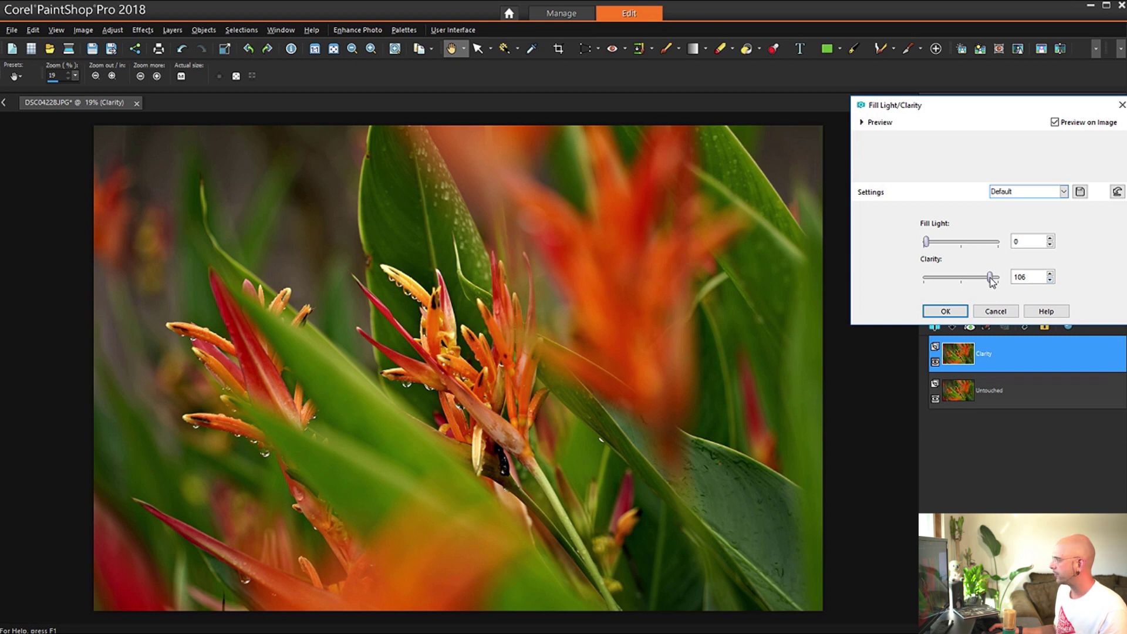
pyautogui.moveTo(991, 280); pyautogui.dragTo(972, 282)
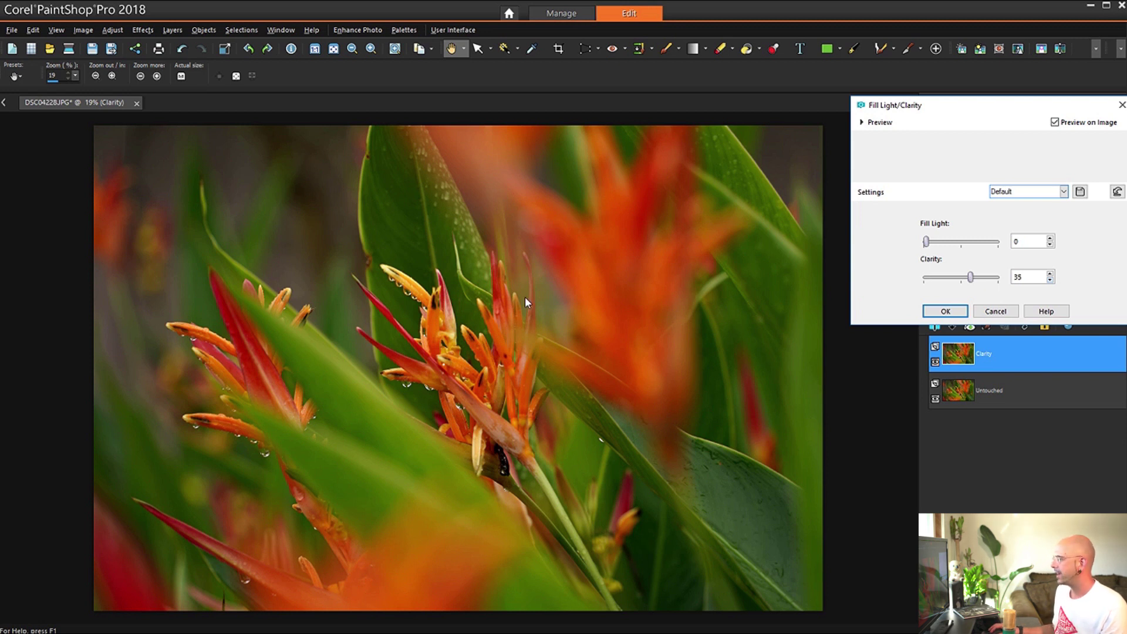
pyautogui.click(1054, 123)
pyautogui.click(1055, 122)
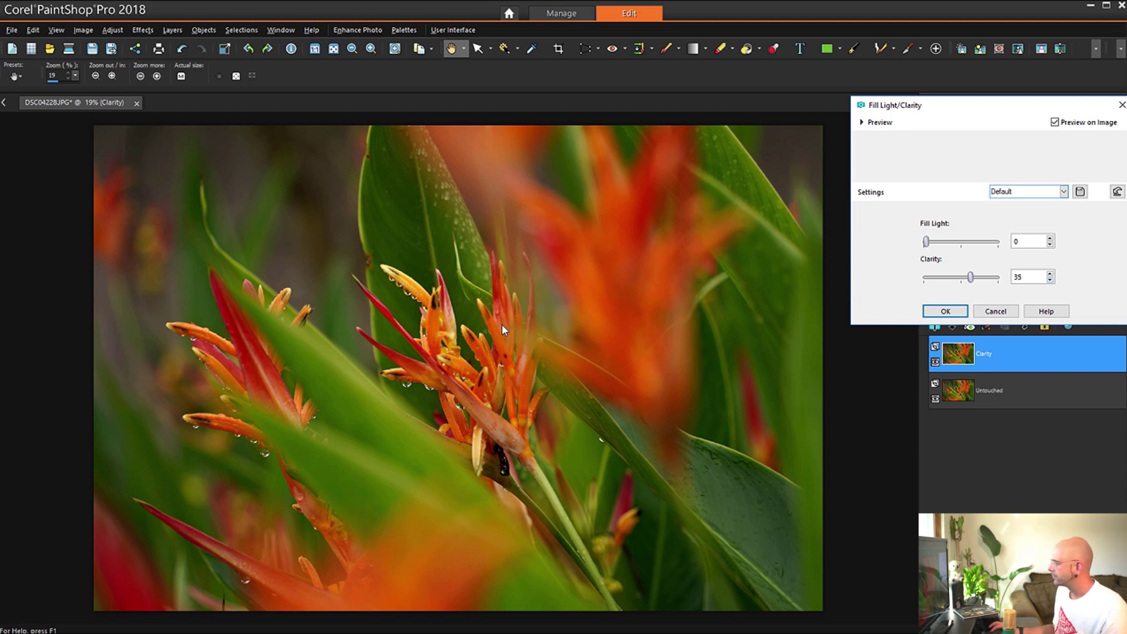
pyautogui.click(935, 313)
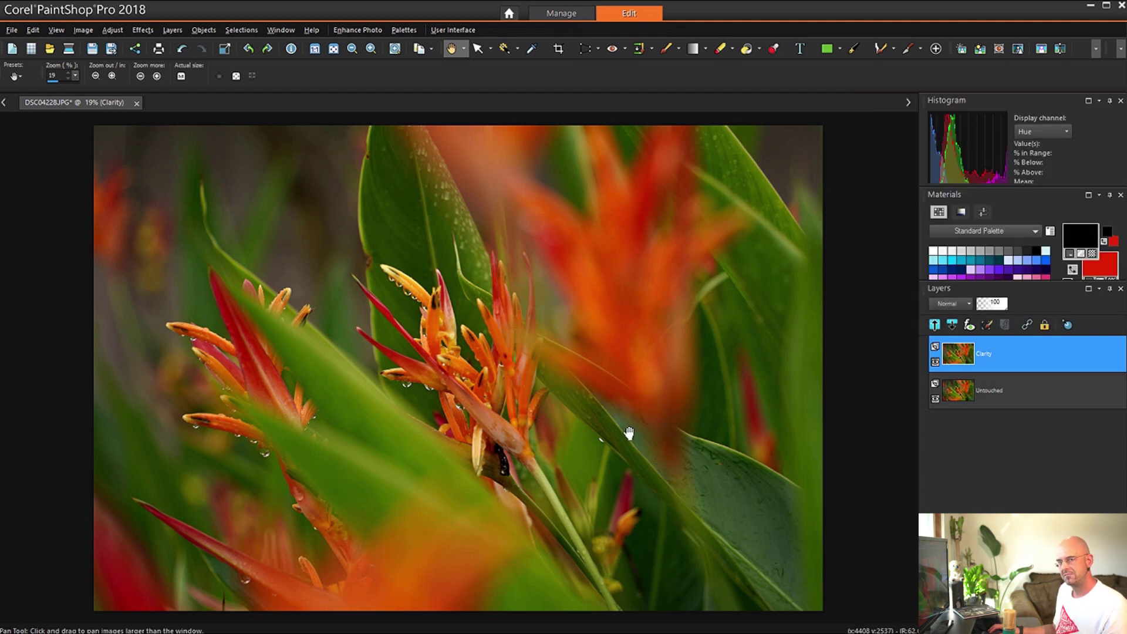
# - Duplicate the Clarity layer and rename the copy 'Contrast', correcting a typo
pyautogui.rightClick(956, 351)
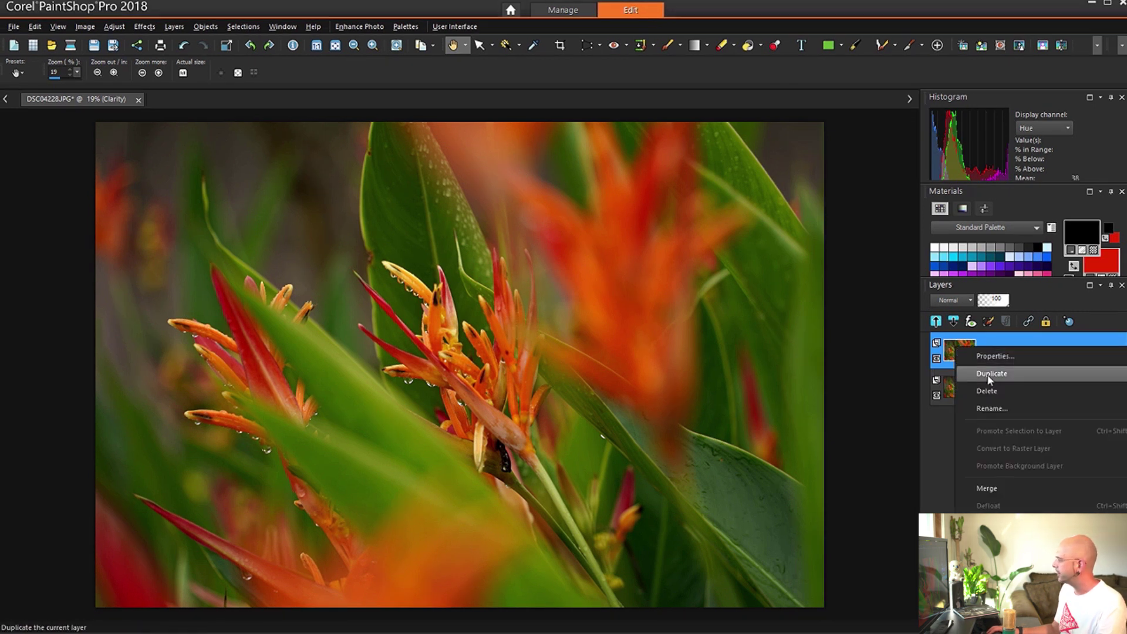
pyautogui.click(987, 376)
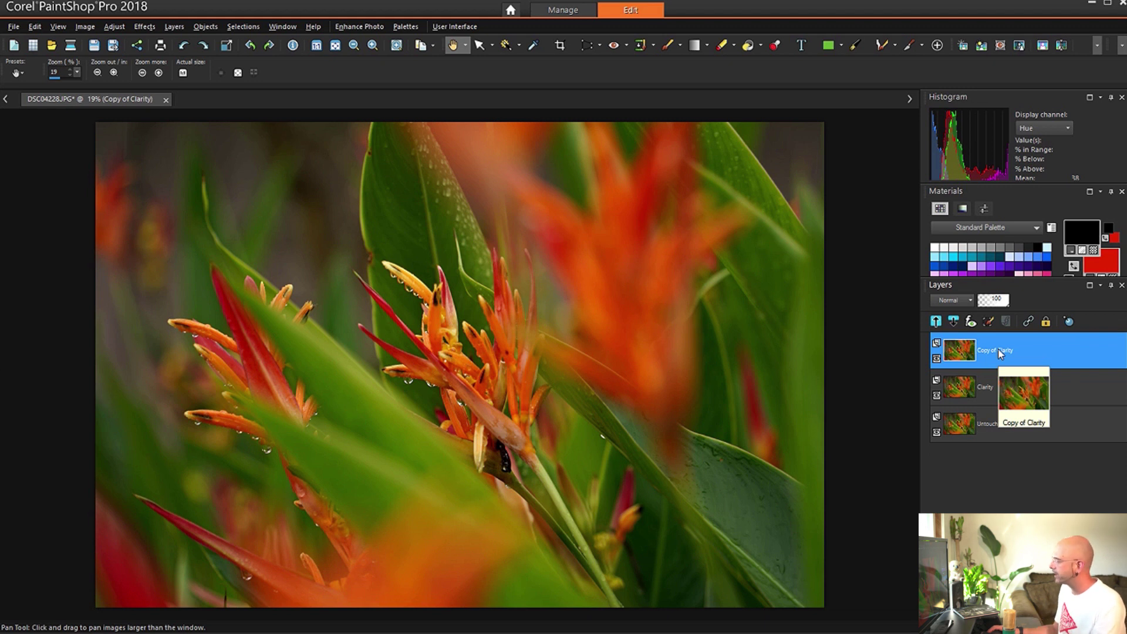
pyautogui.rightClick(1001, 352)
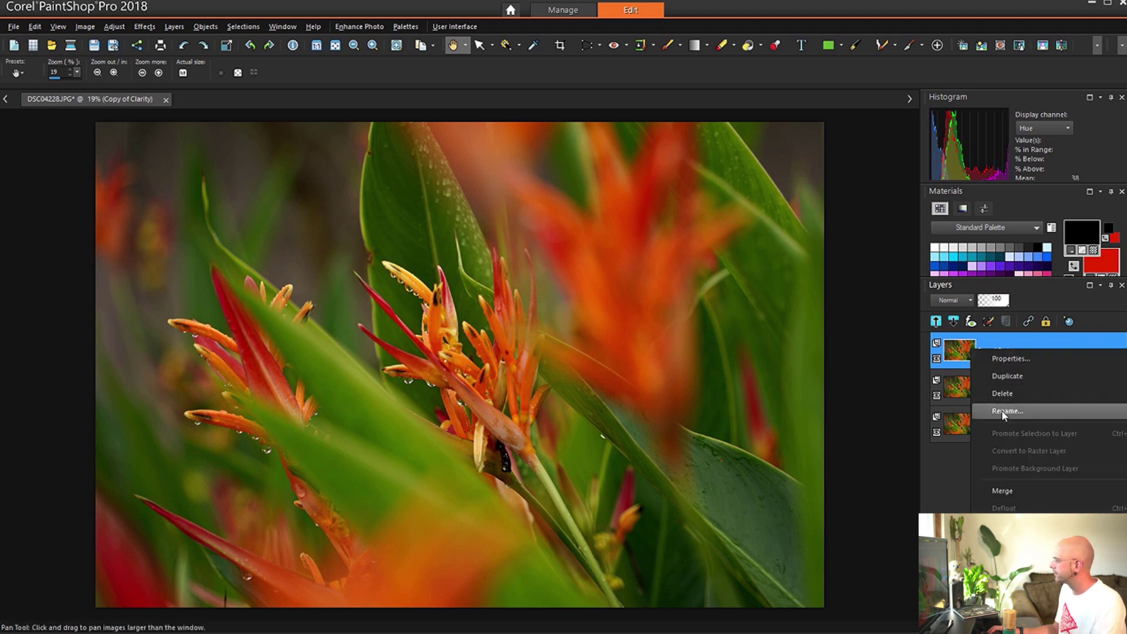
pyautogui.click(1001, 410)
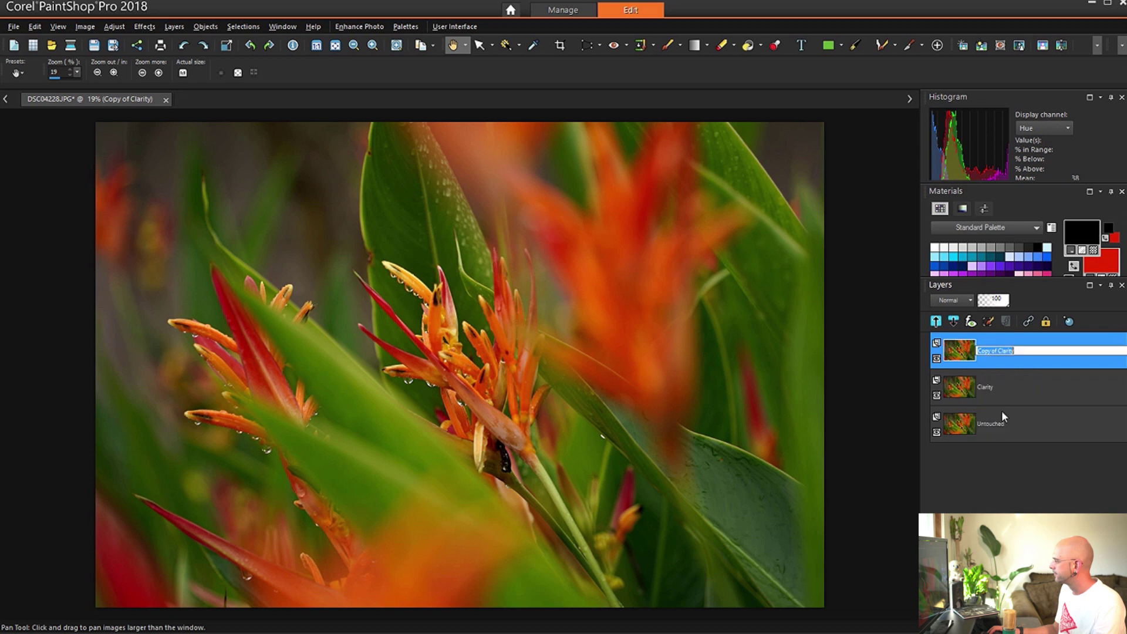
pyautogui.write('C')
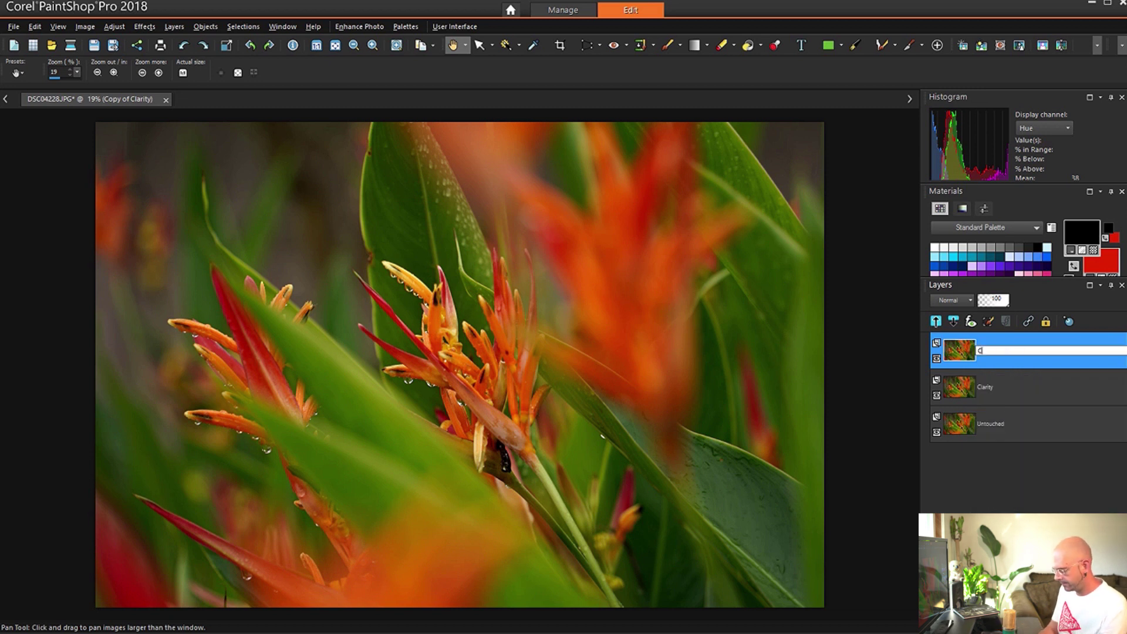
pyautogui.write('ontrasct')
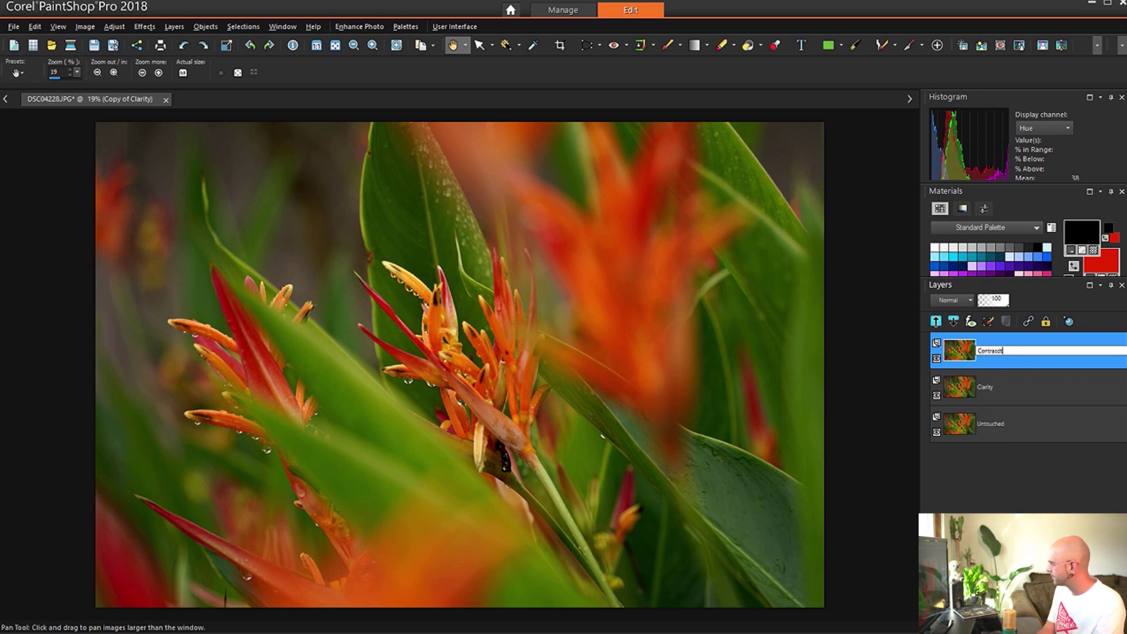
pyautogui.press('BackSpace')
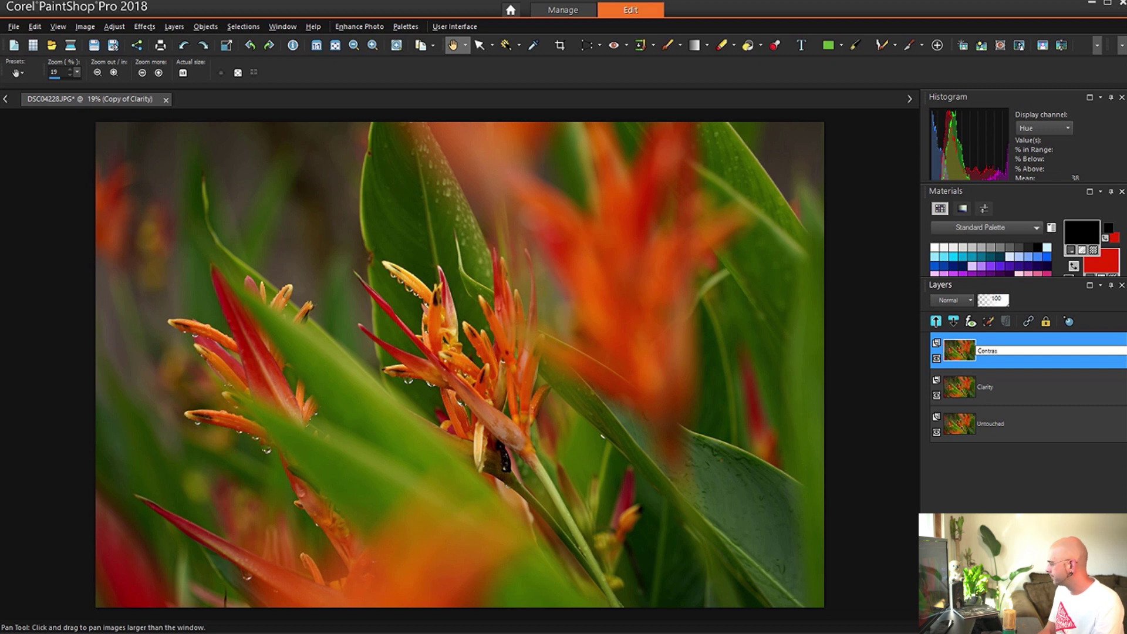
pyautogui.press('Return')
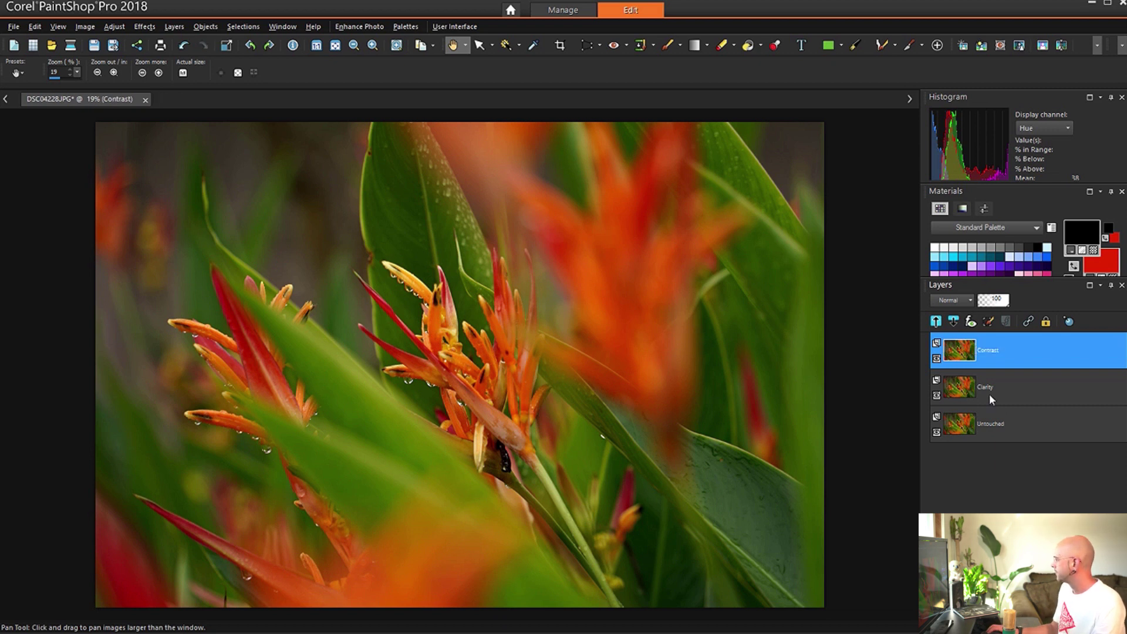
pyautogui.moveTo(985, 390)
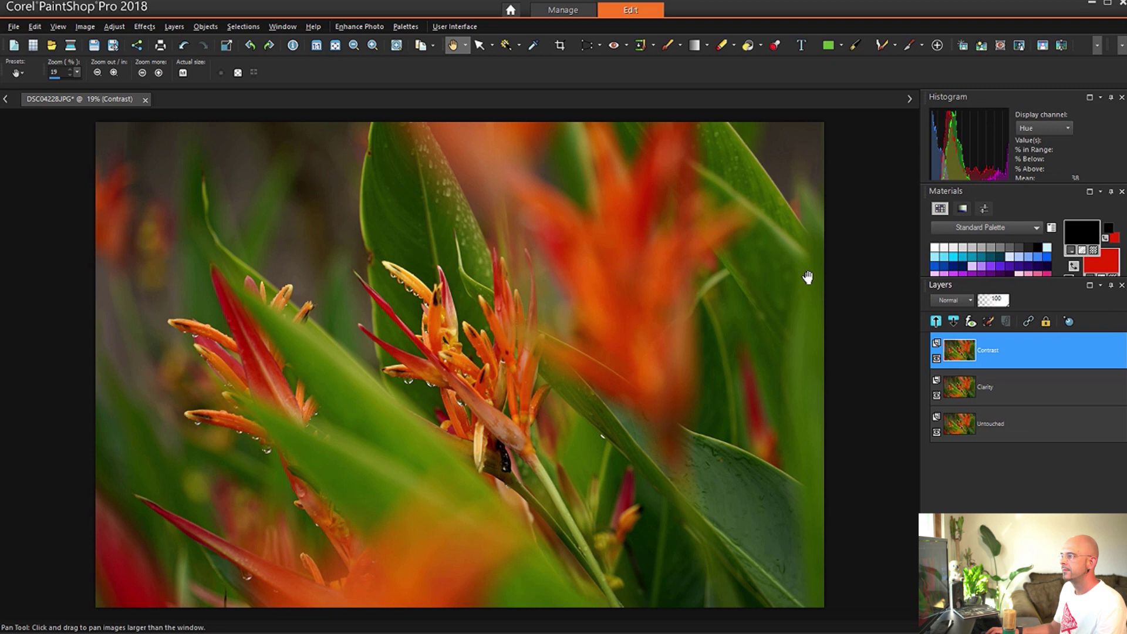
# - Open Brightness/Contrast with the Default preset and move the dialog off the photo
pyautogui.click(108, 28)
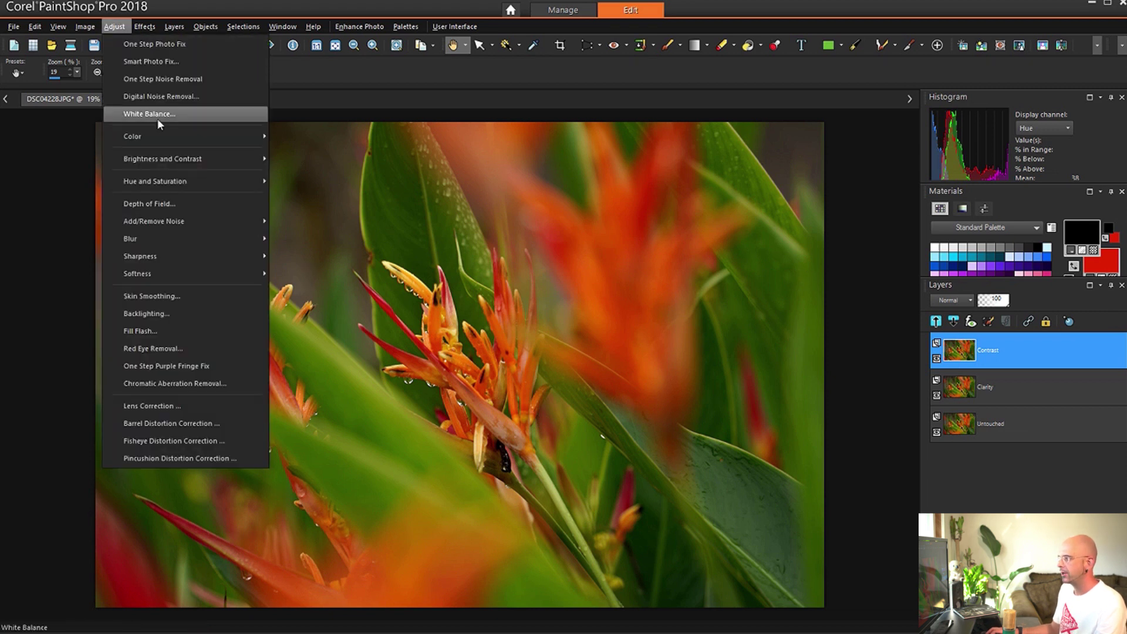
pyautogui.moveTo(162, 141)
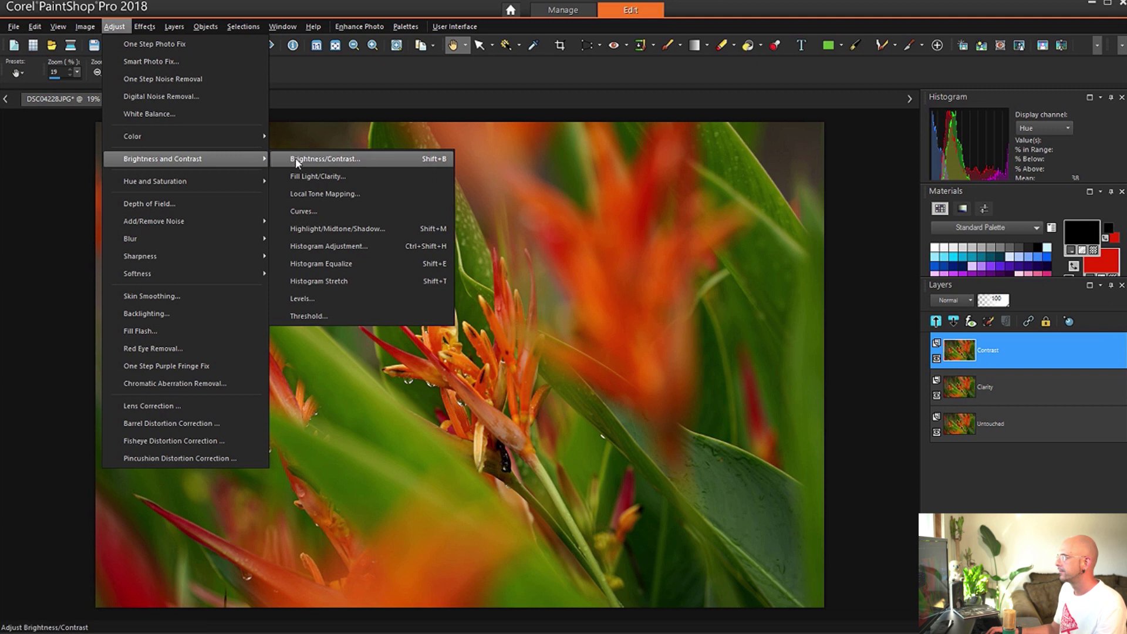
pyautogui.click(295, 158)
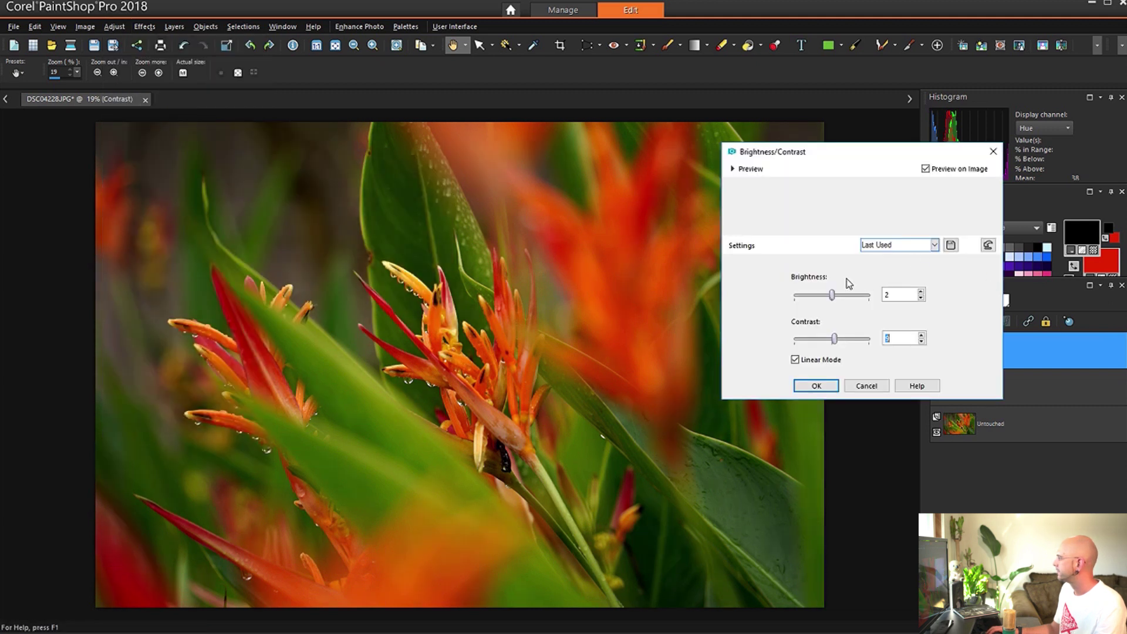
pyautogui.click(922, 248)
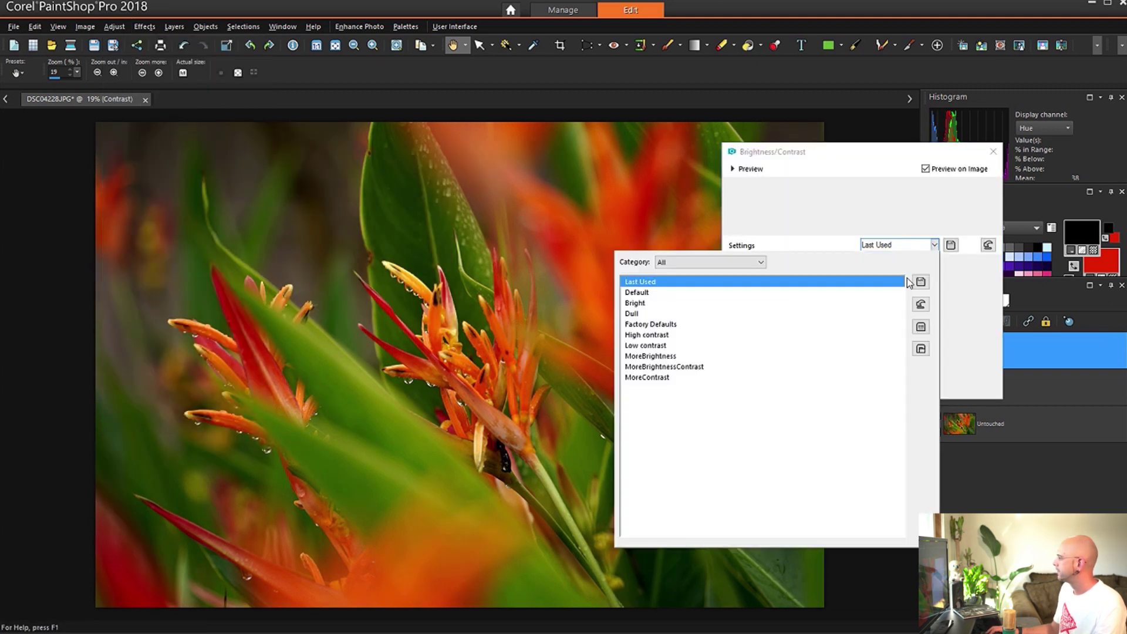
pyautogui.click(787, 294)
pyautogui.moveTo(847, 155); pyautogui.dragTo(971, 95)
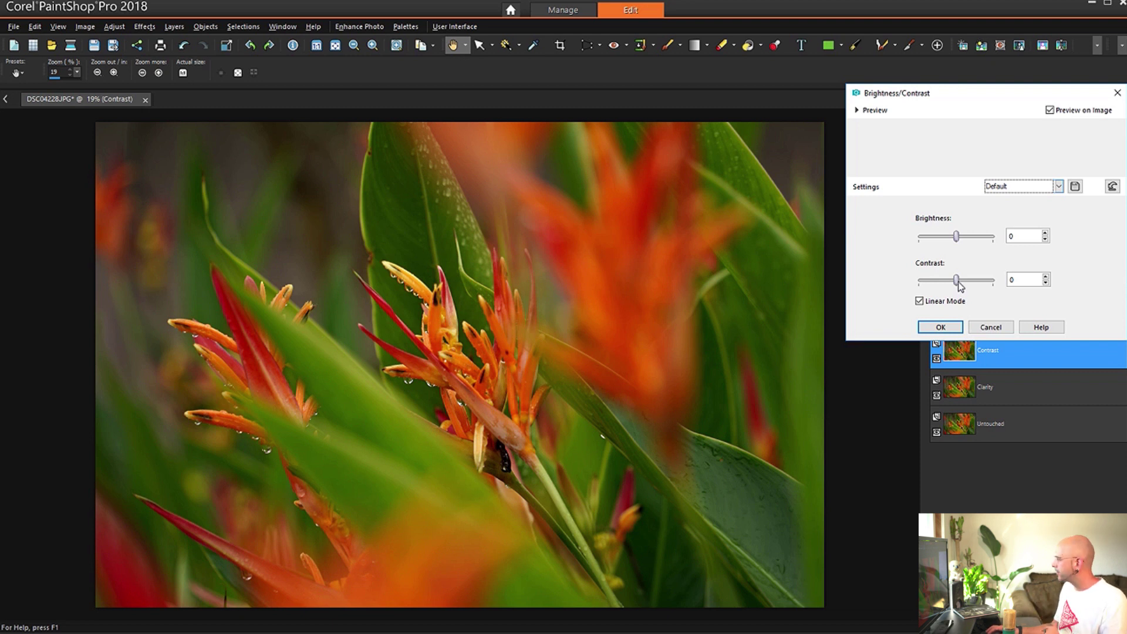
# - Raise Contrast to 7 and toggle the on-image preview to compare
pyautogui.click(1045, 277)
pyautogui.click(1045, 277)
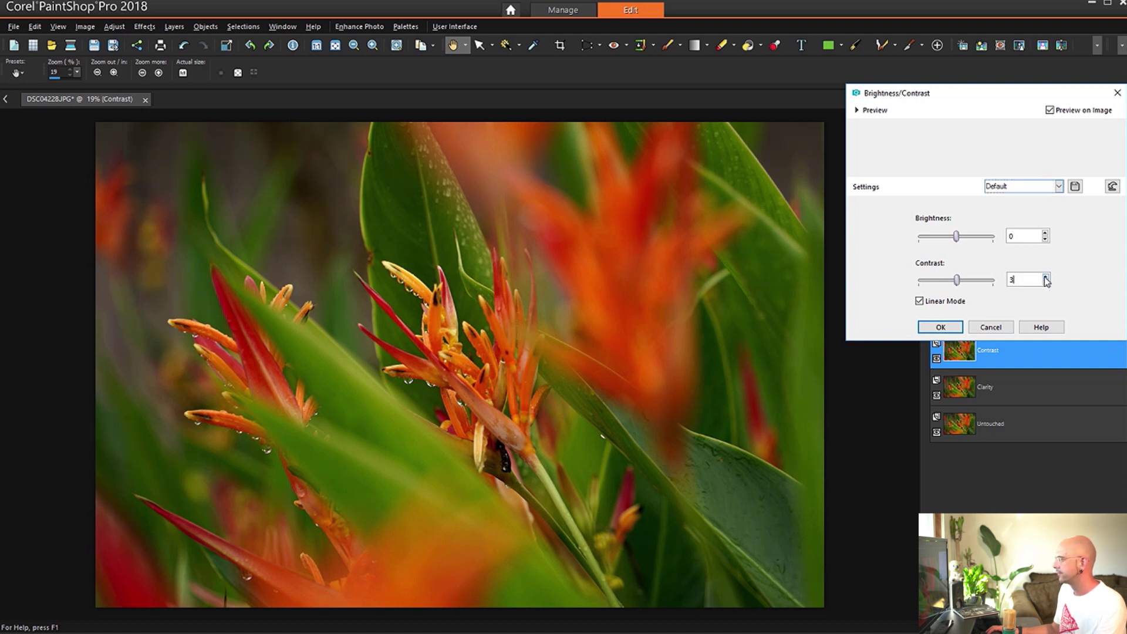
pyautogui.click(1045, 277)
pyautogui.click(1045, 277)
pyautogui.click(1045, 277)
pyautogui.click(1045, 277)
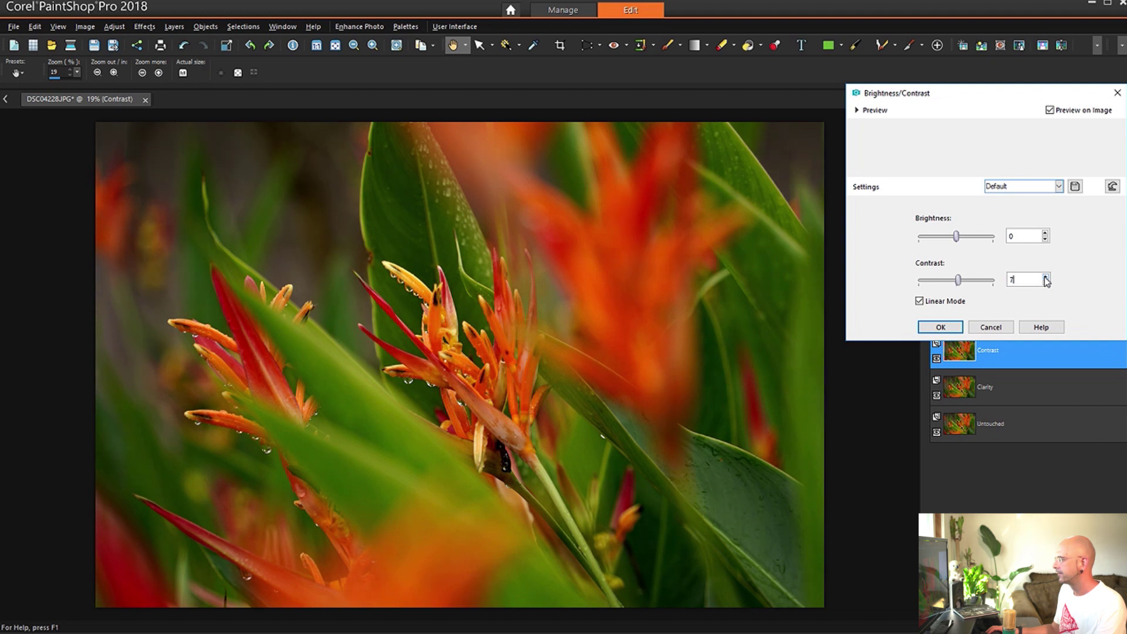
pyautogui.click(1050, 110)
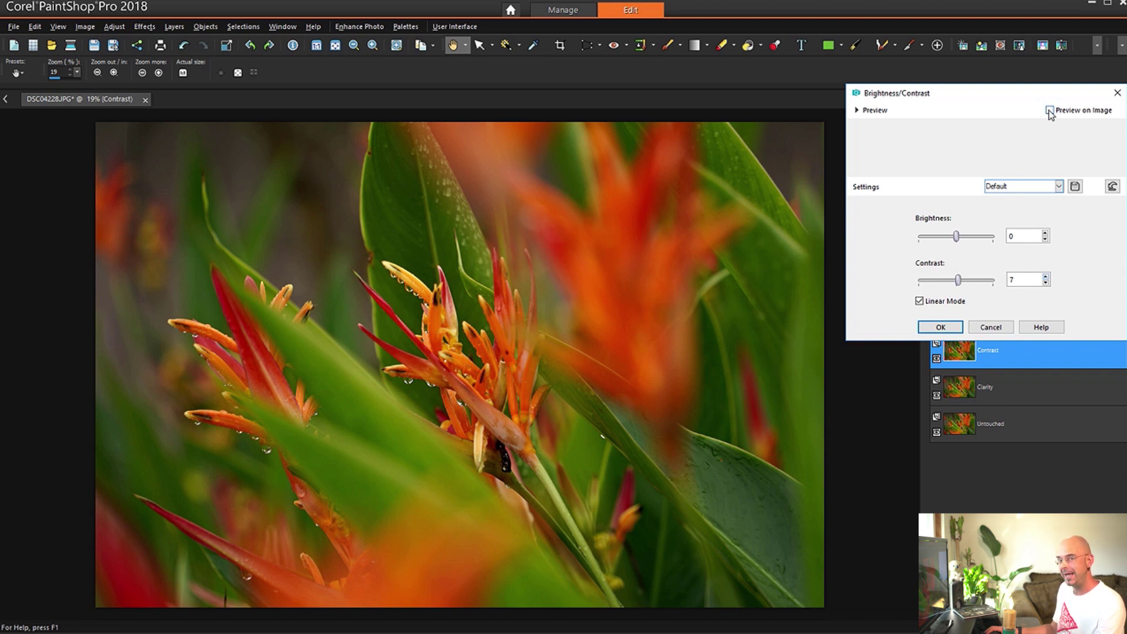
pyautogui.click(1049, 111)
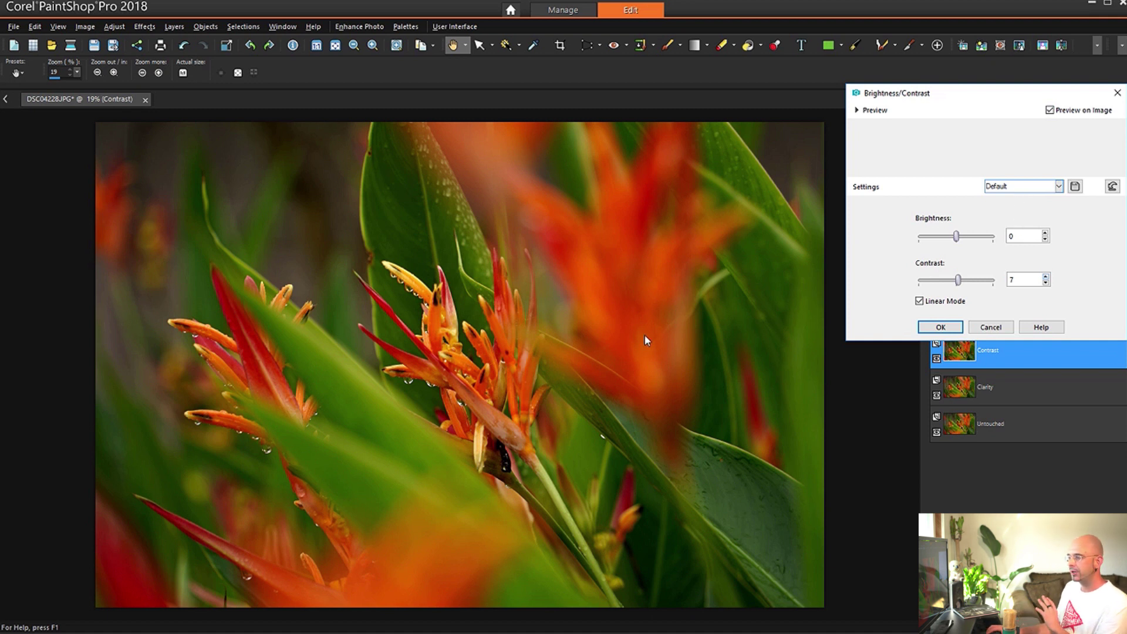
# - Set Brightness to 3 alongside Contrast 7 and apply it to the Contrast layer
pyautogui.scroll(-4, 532, 336)
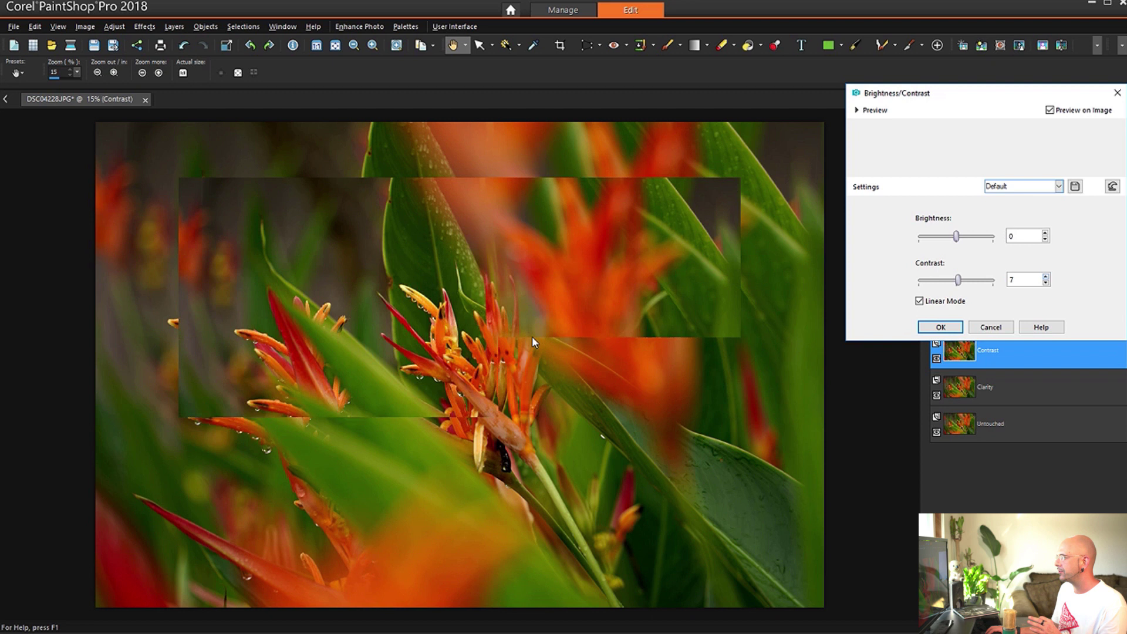
pyautogui.scroll(-3, 532, 336)
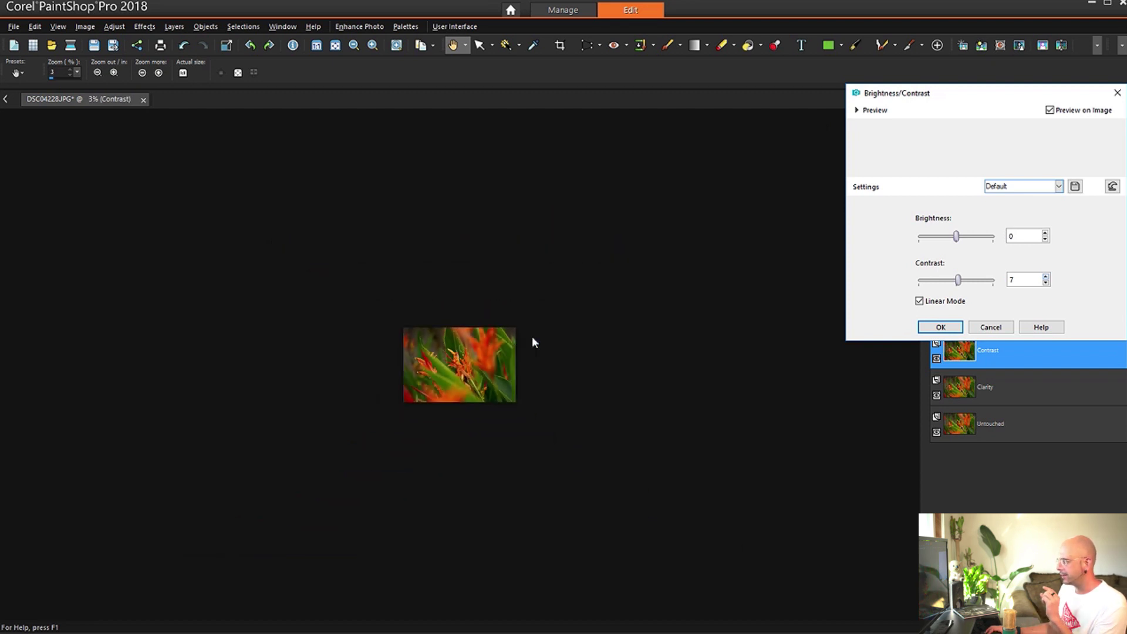
pyautogui.scroll(1, 532, 343)
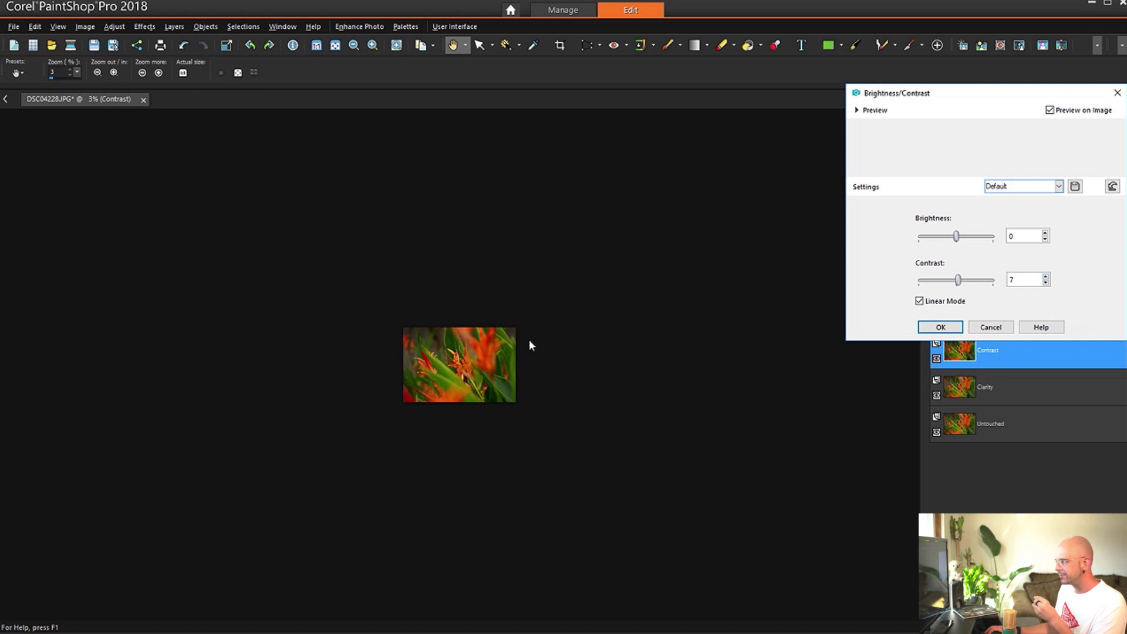
pyautogui.scroll(4, 493, 364)
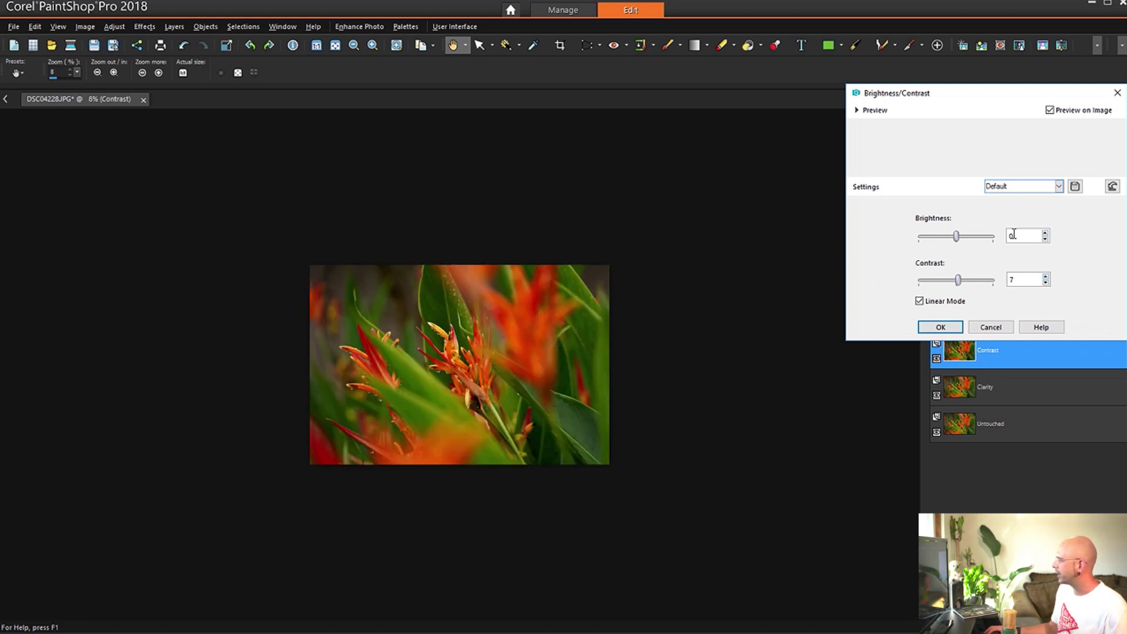
pyautogui.click(1045, 233)
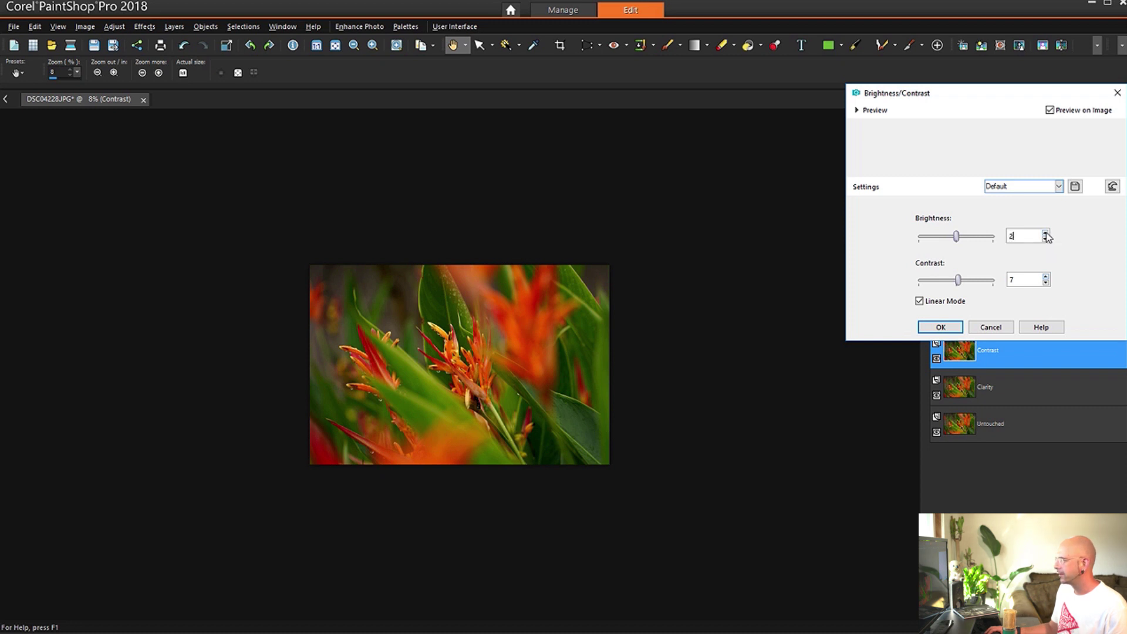
pyautogui.doubleClick(1045, 233)
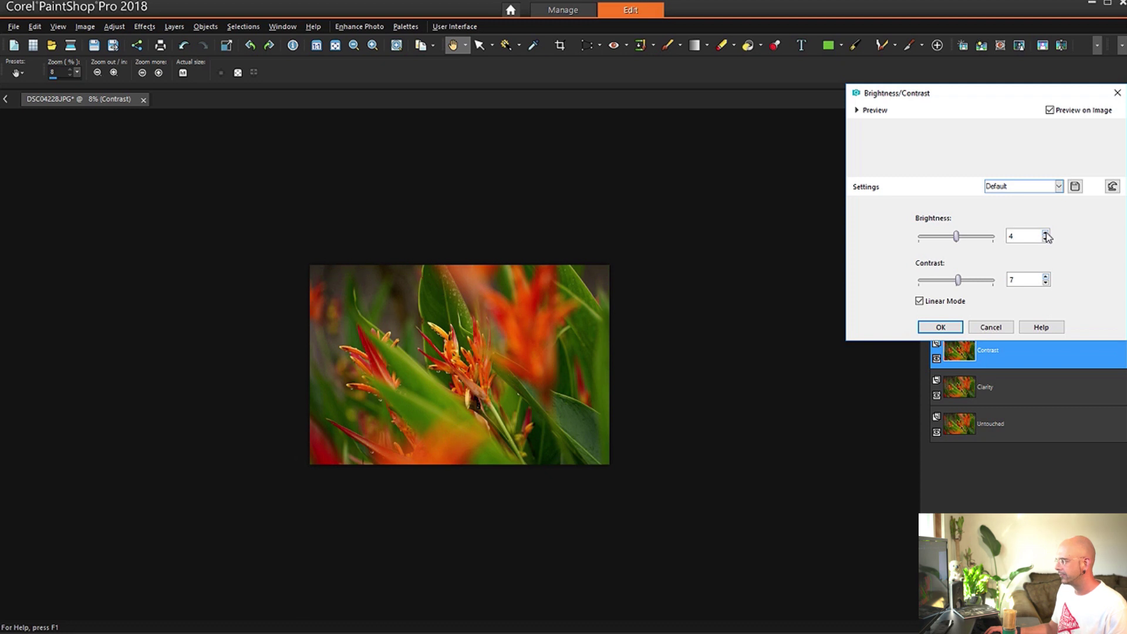
pyautogui.doubleClick(1045, 233)
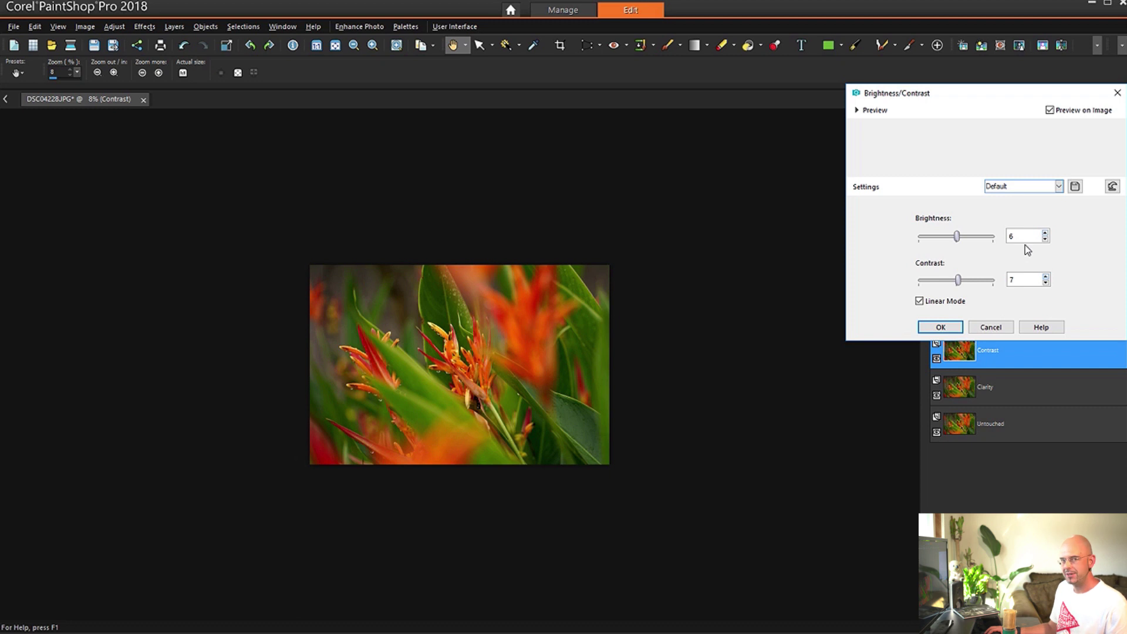
pyautogui.tripleClick(1046, 240)
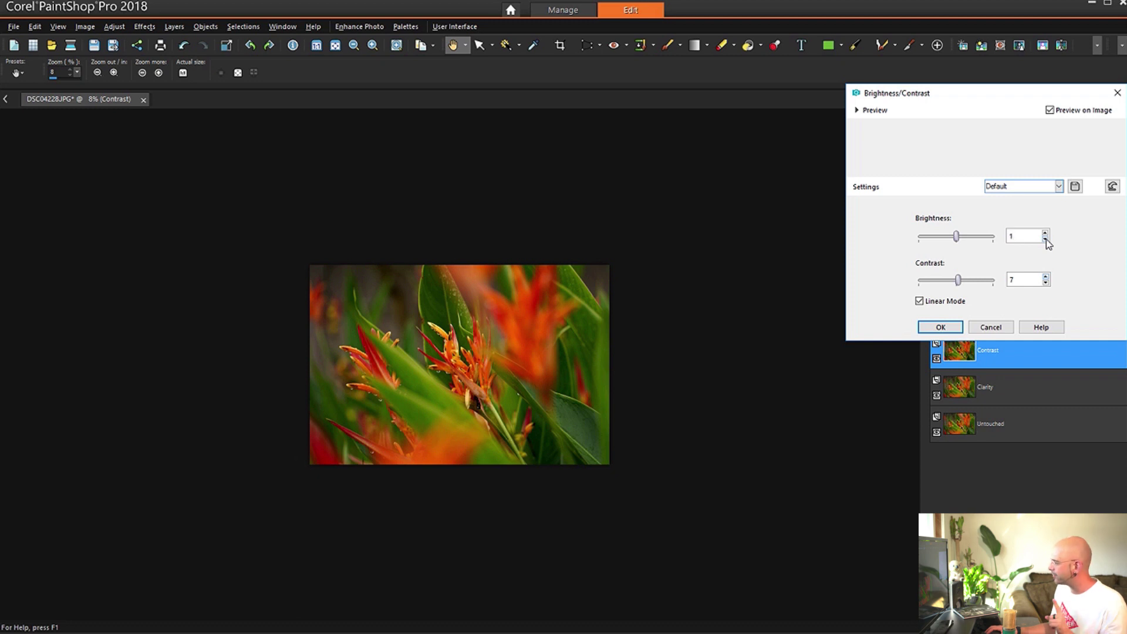
pyautogui.click(939, 327)
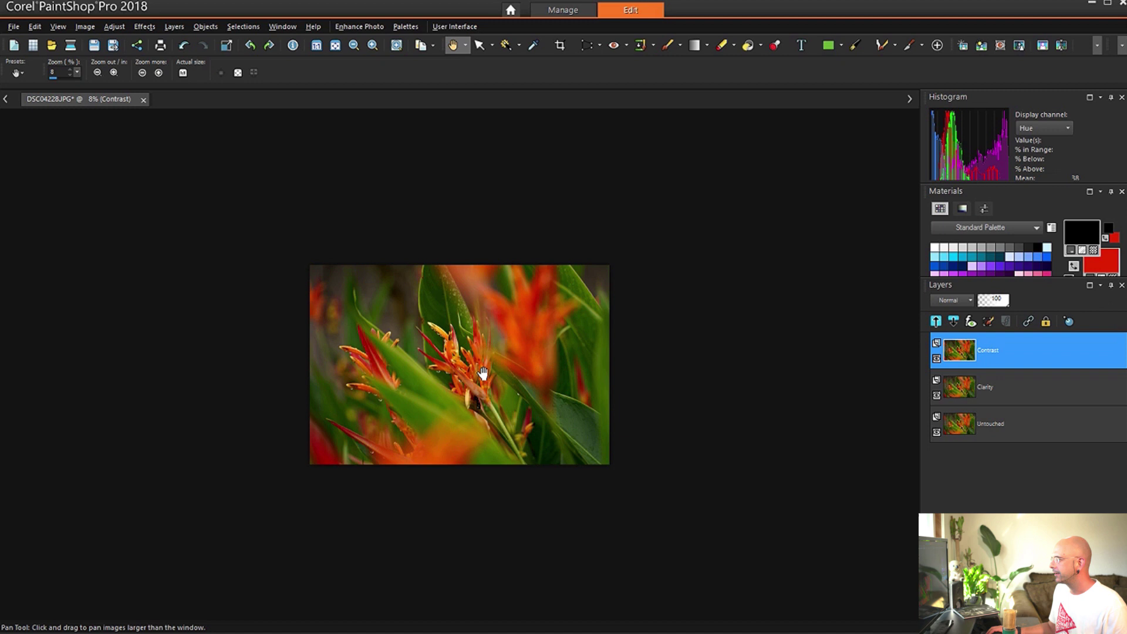
# - Toggle the Contrast and Clarity layers off and on to compare, leaving both visible
pyautogui.scroll(4, 414, 361)
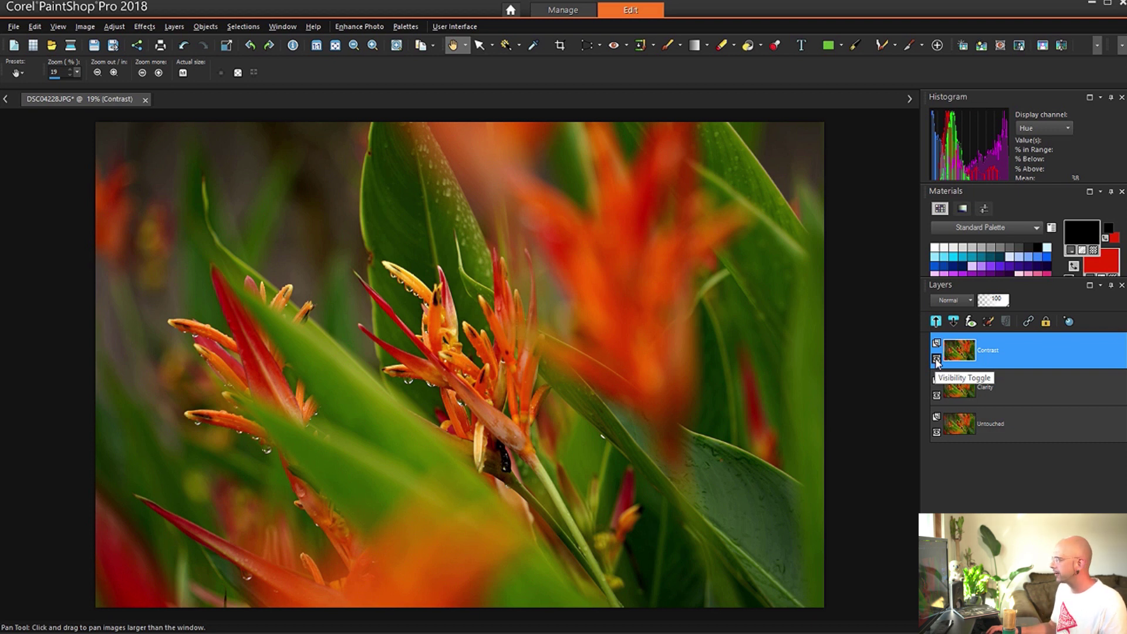
pyautogui.click(936, 358)
pyautogui.click(936, 359)
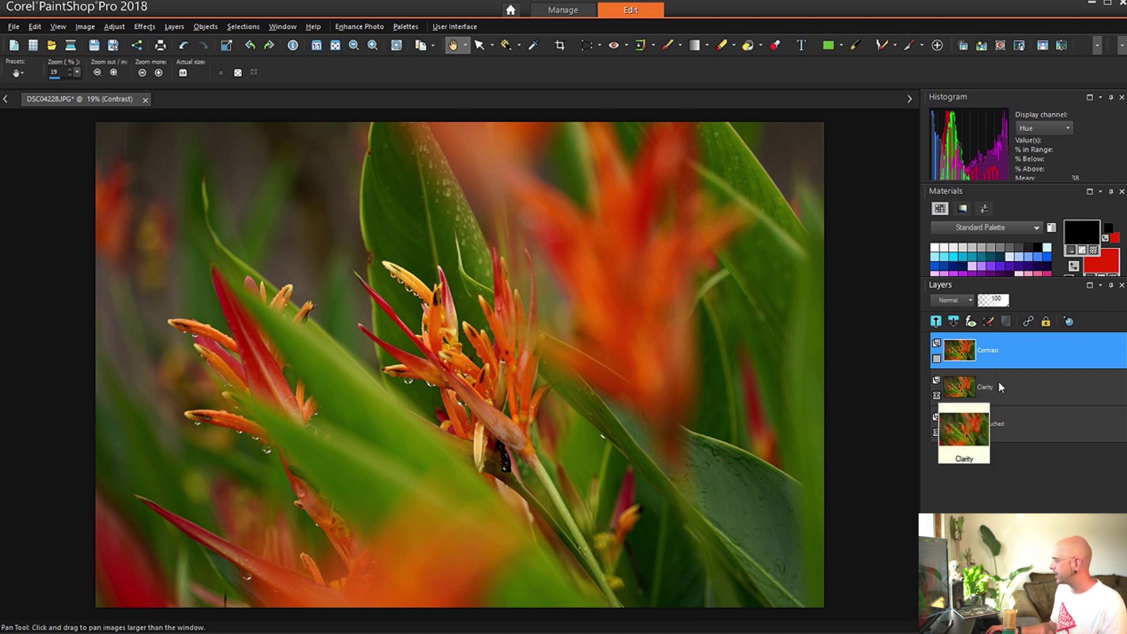
pyautogui.click(1034, 388)
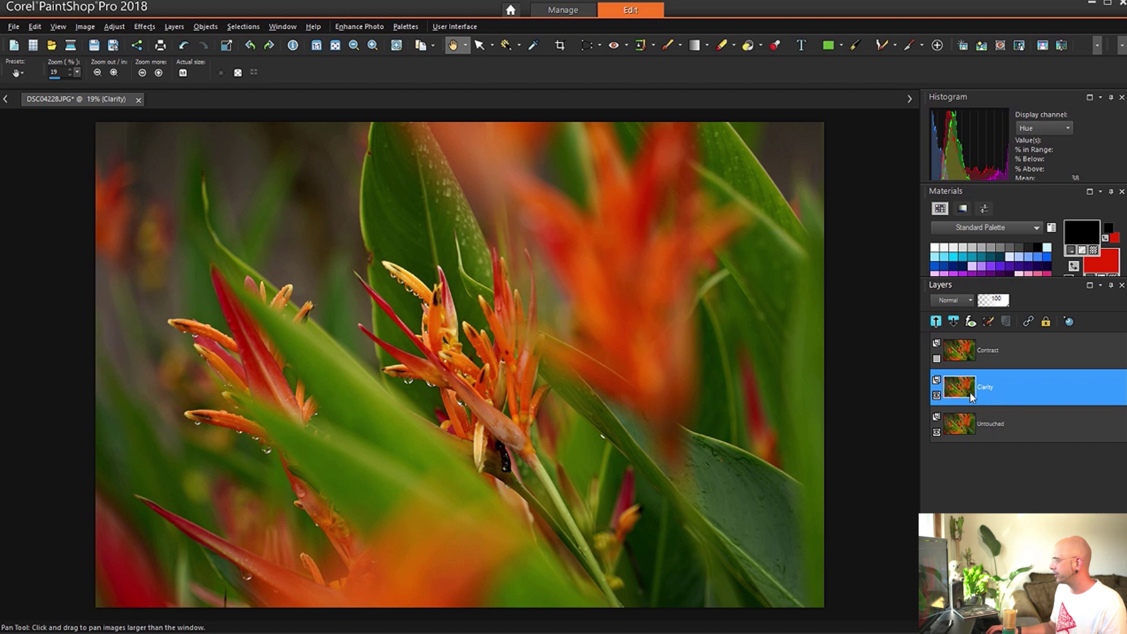
pyautogui.click(936, 395)
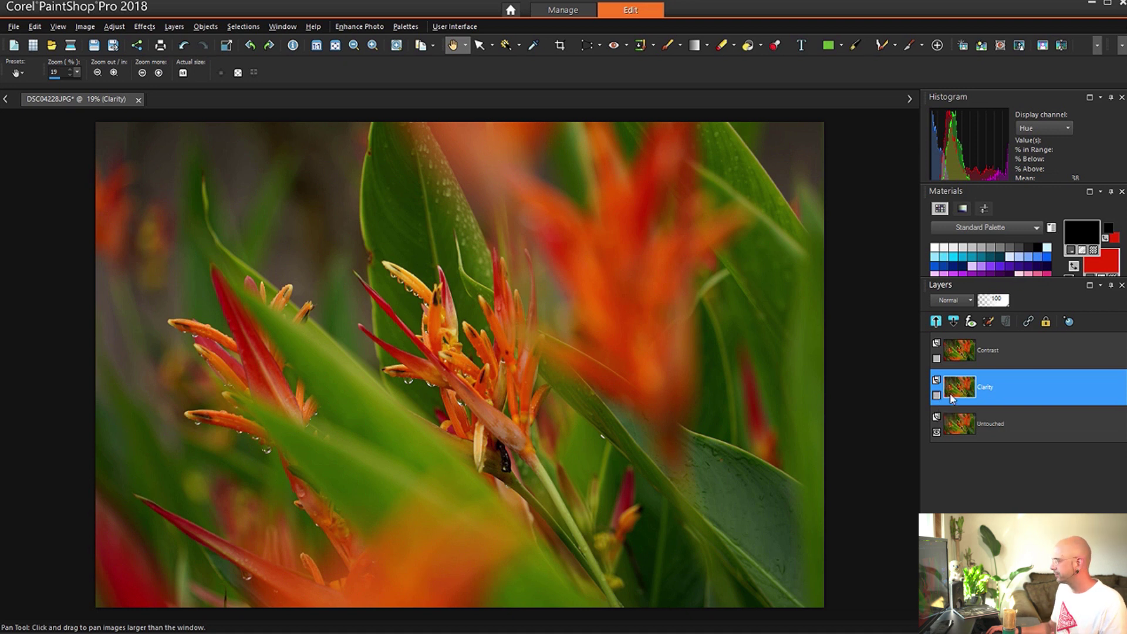
pyautogui.click(936, 395)
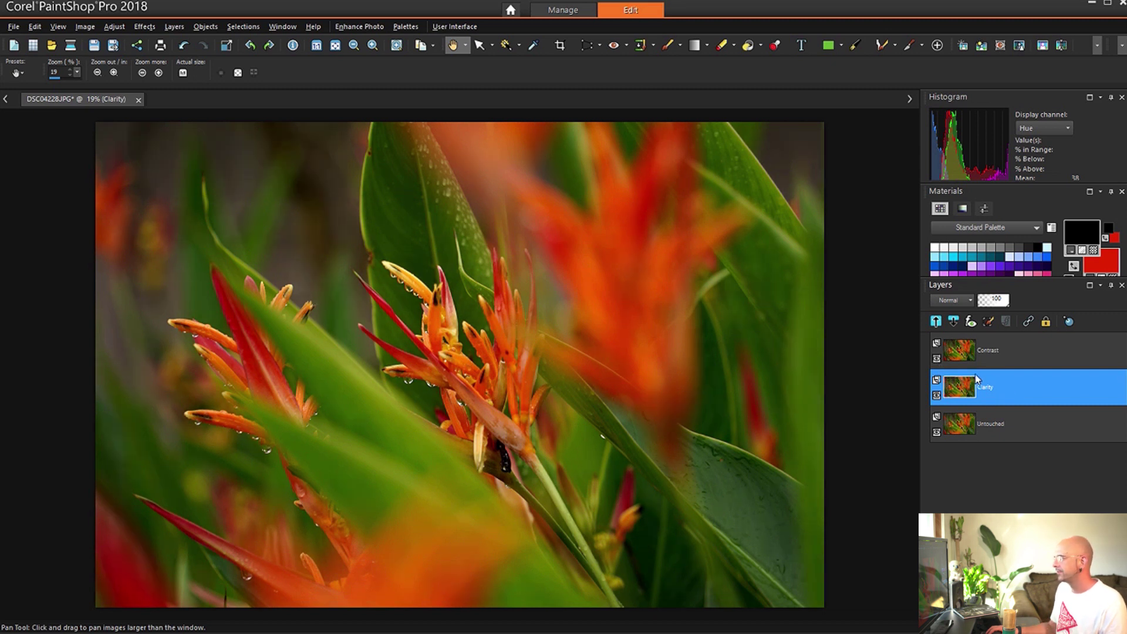
pyautogui.moveTo(953, 358)
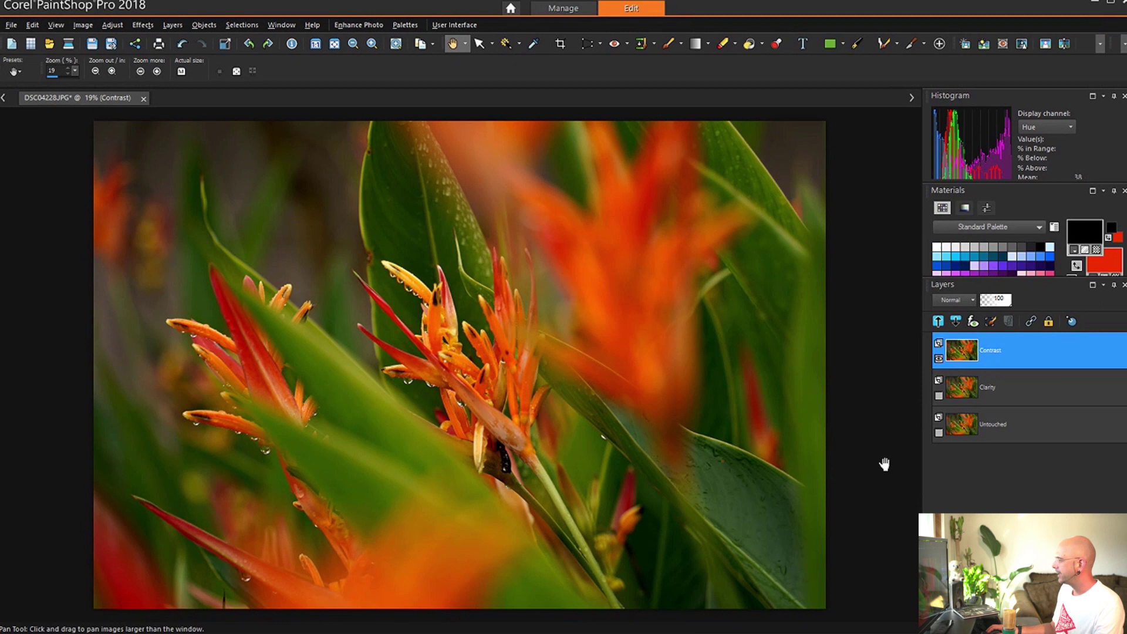
# - Duplicate the Contrast layer and rename the copy 'Vibrancy'
pyautogui.rightClick(970, 351)
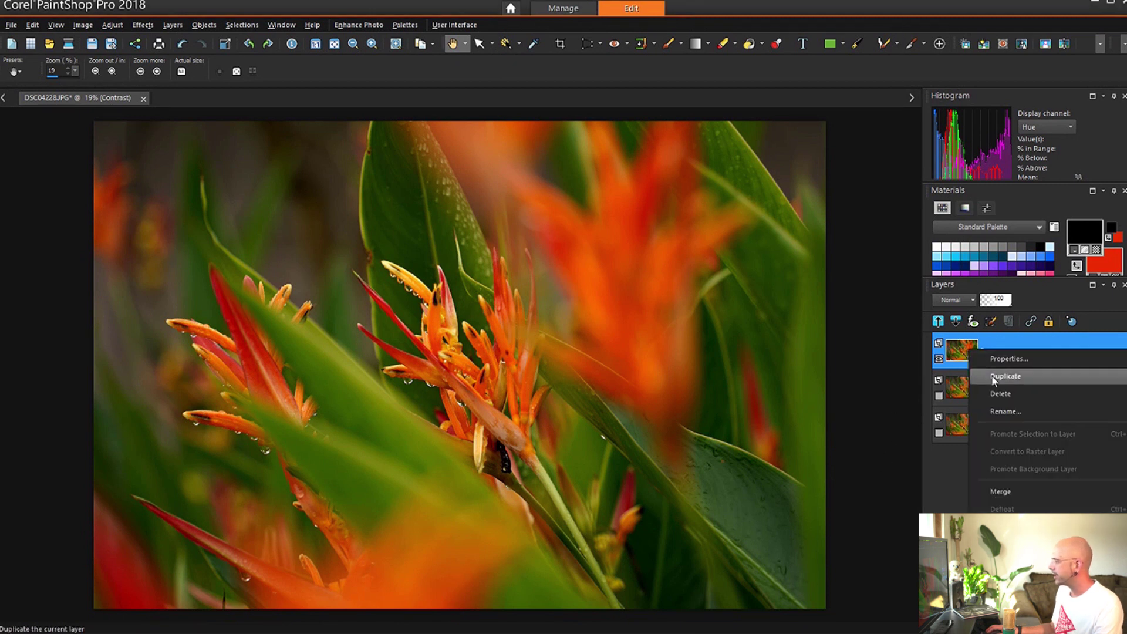
pyautogui.click(993, 380)
pyautogui.rightClick(975, 356)
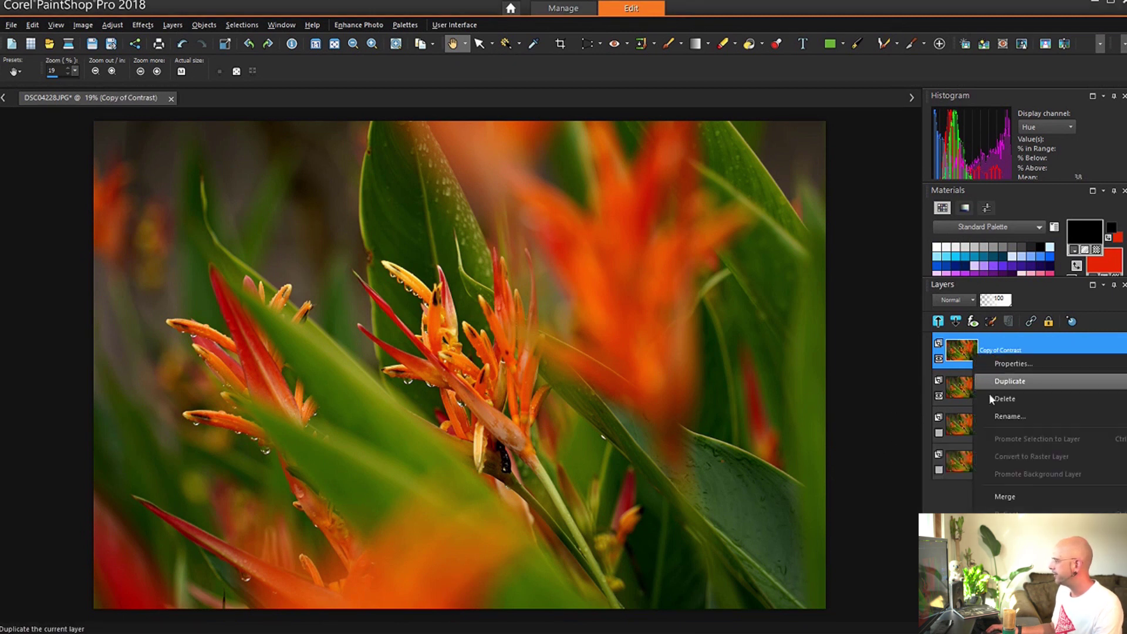
pyautogui.click(991, 418)
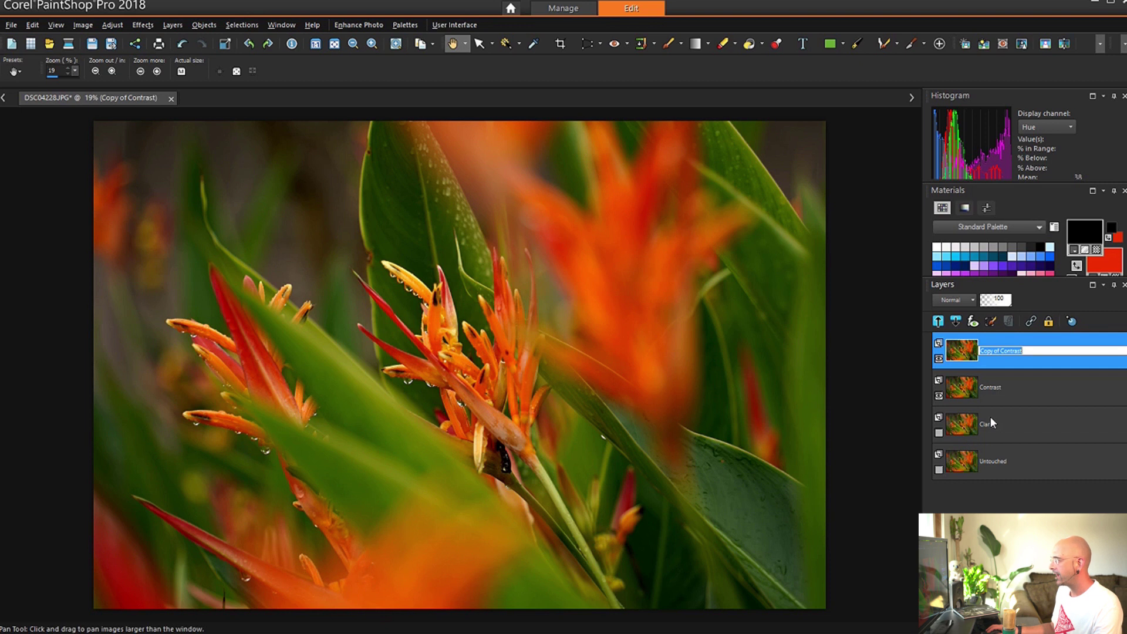
pyautogui.write('V')
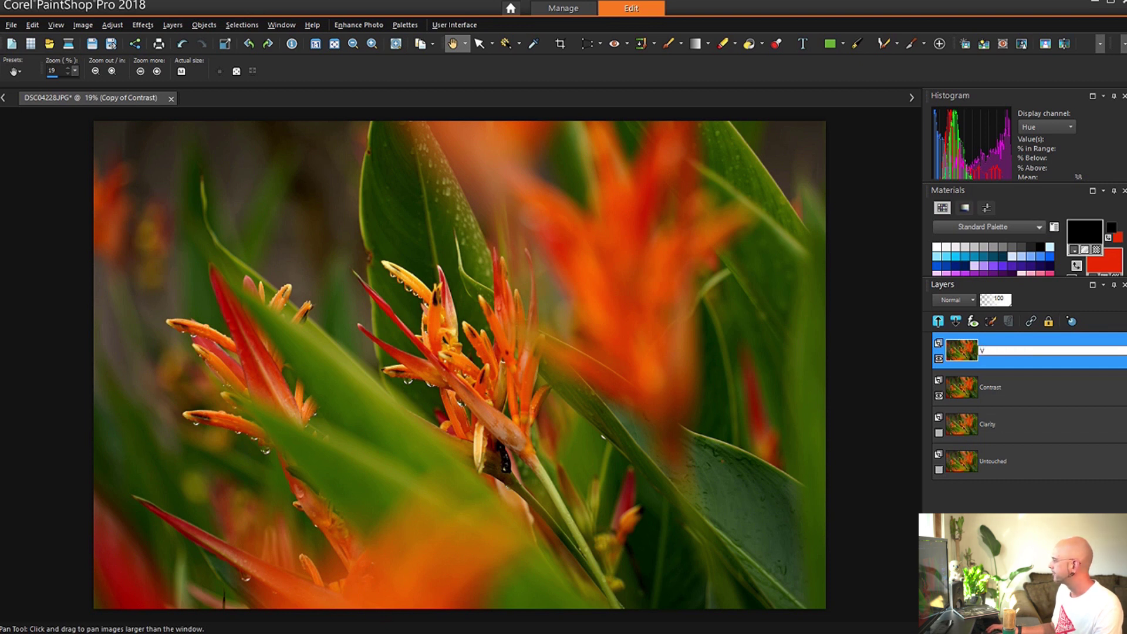
pyautogui.write('ibr')
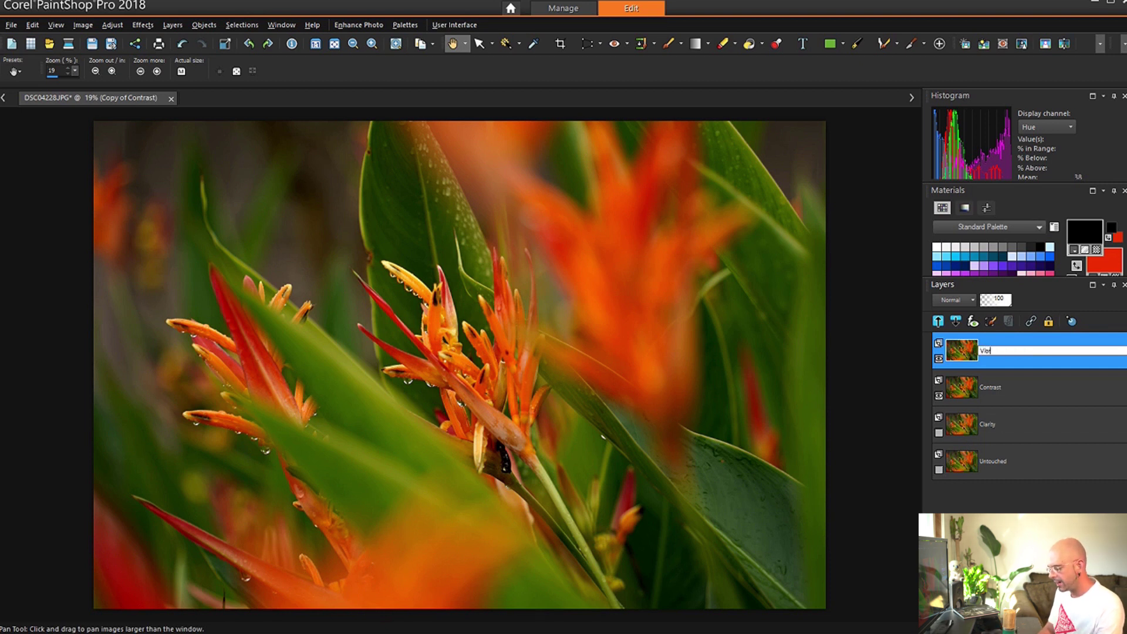
pyautogui.write('ancy')
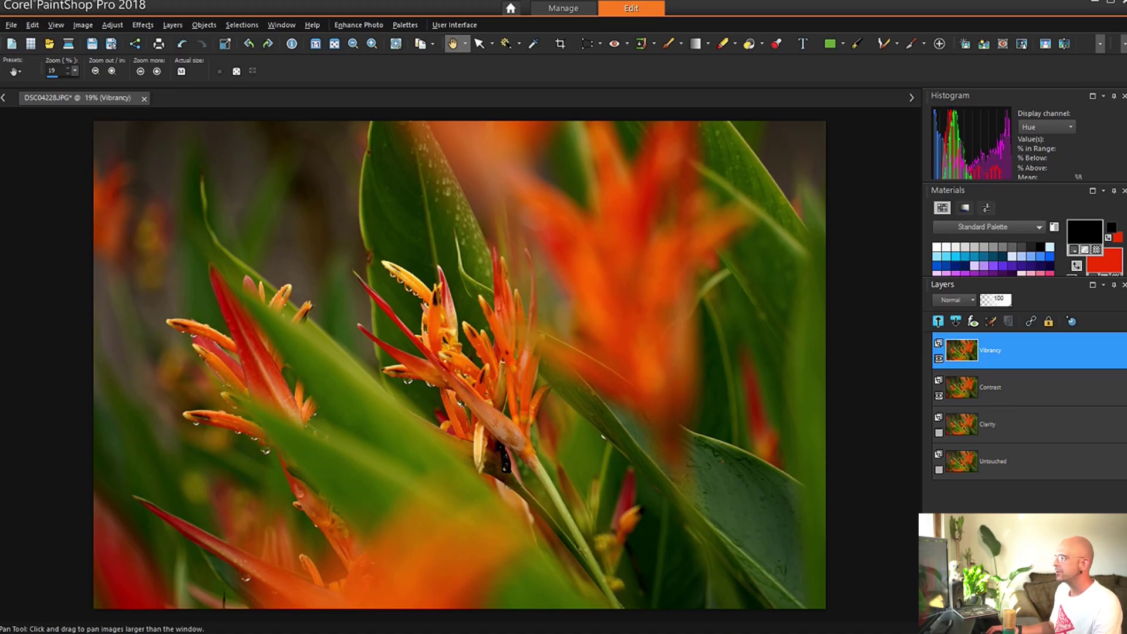
# - Open the Vibrancy adjustment and load its Default preset
pyautogui.click(111, 25)
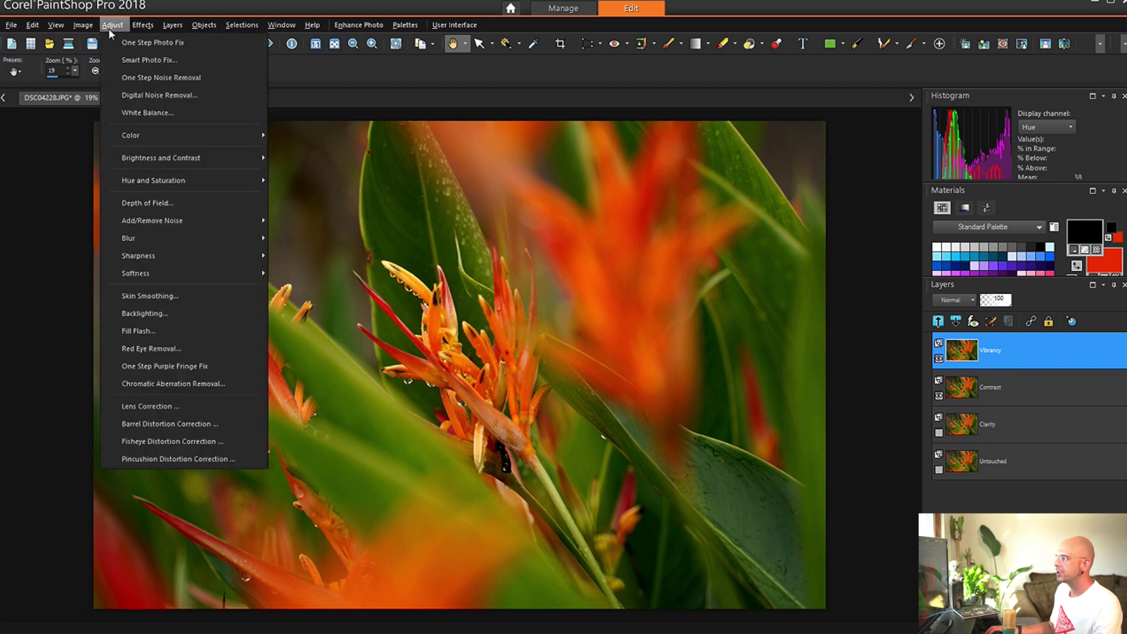
pyautogui.moveTo(209, 187)
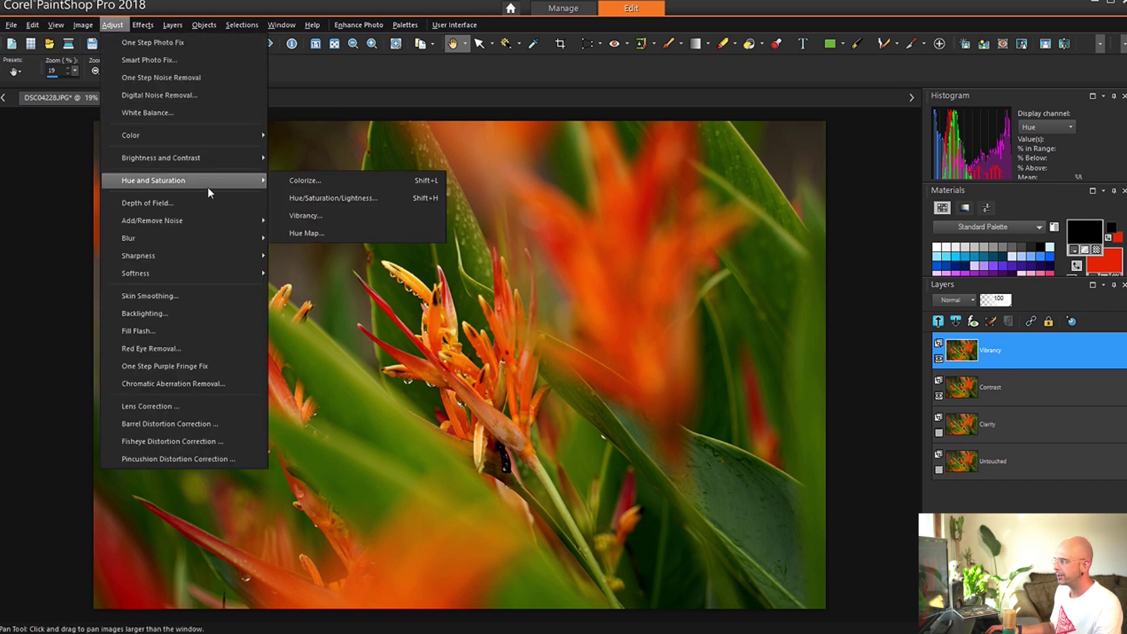
pyautogui.click(291, 216)
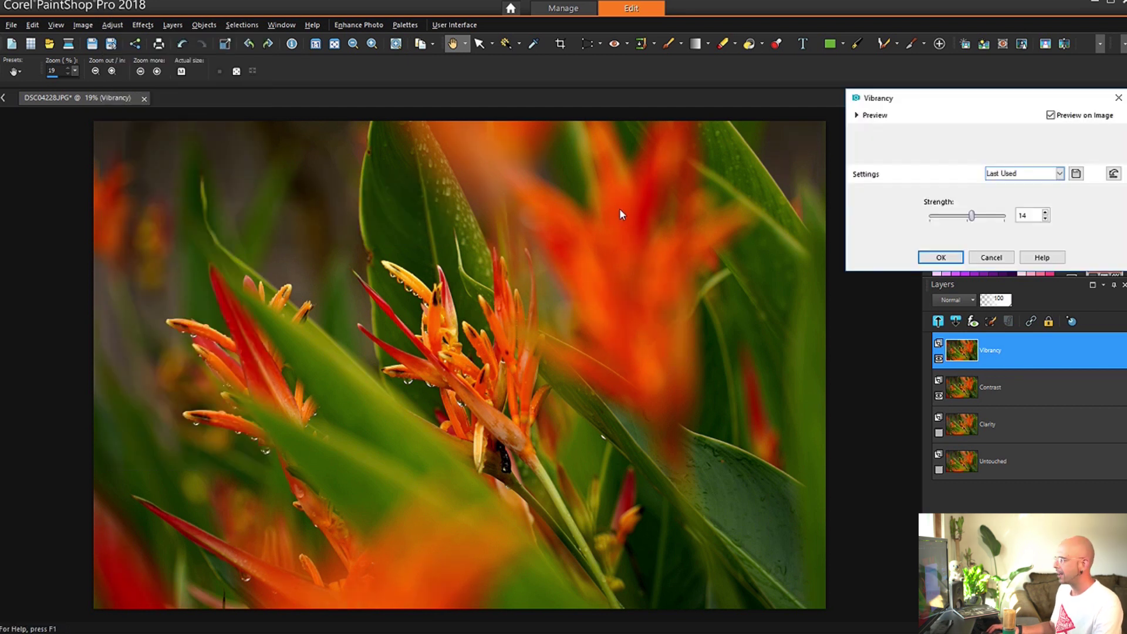
pyautogui.click(1060, 173)
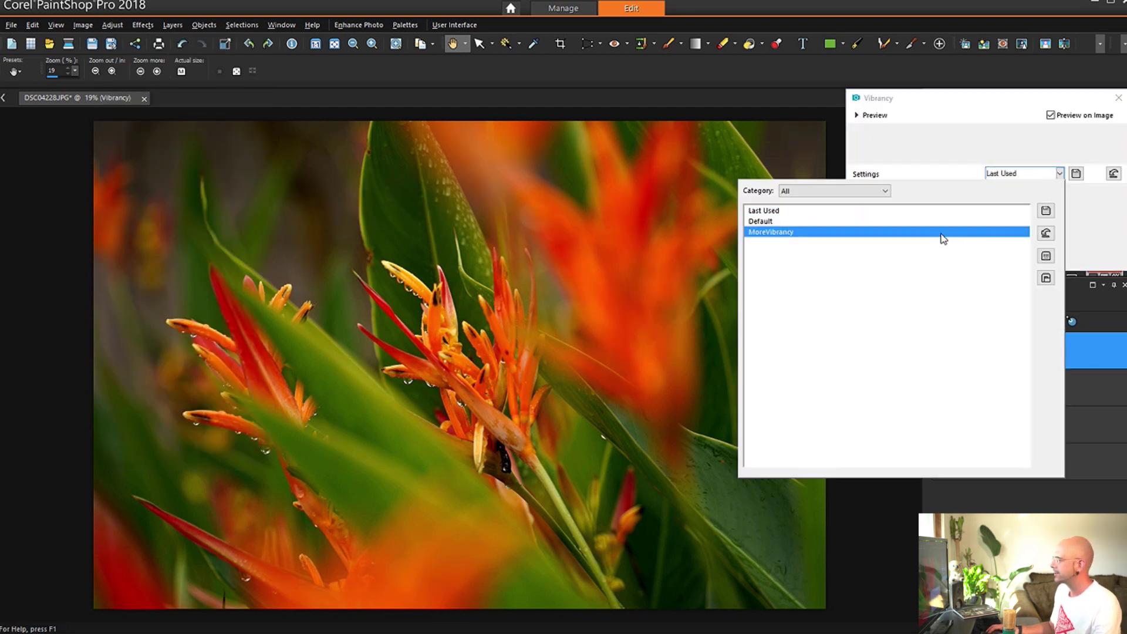
pyautogui.click(936, 221)
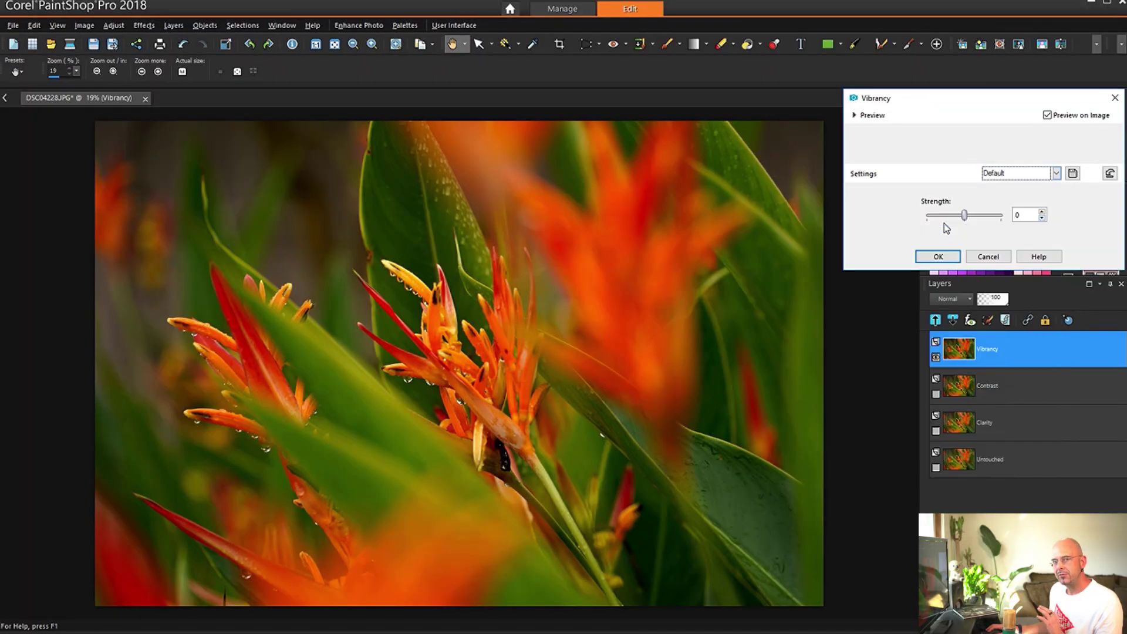
# - Raise Vibrancy Strength to 6 and toggle the preview to compare
pyautogui.click(1041, 212)
pyautogui.click(1042, 212)
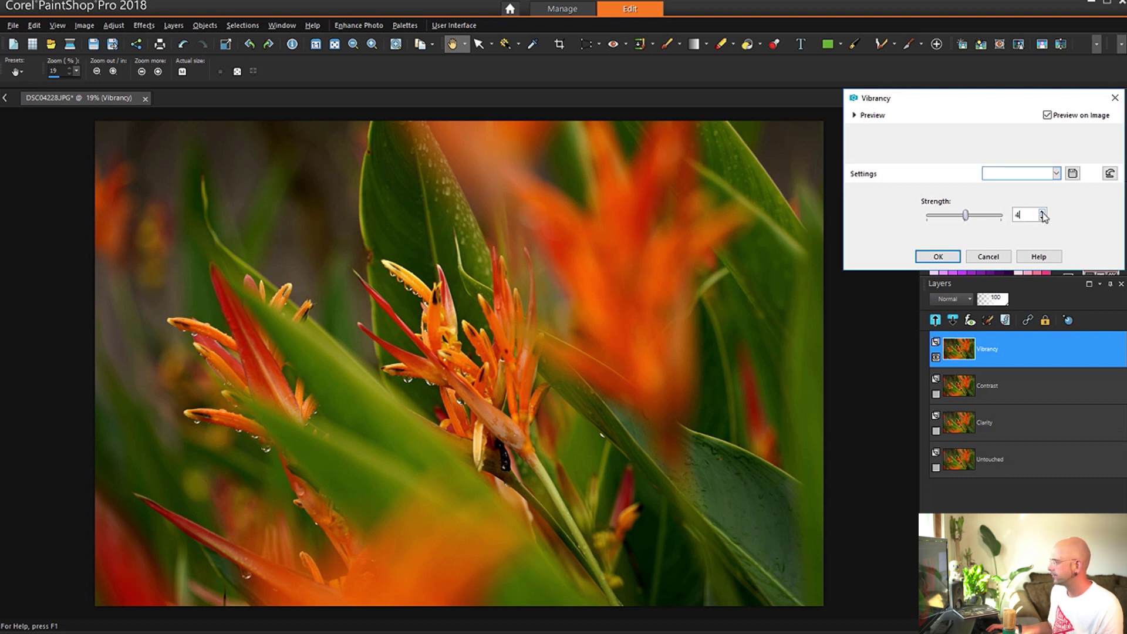
pyautogui.click(1042, 213)
pyautogui.click(1042, 212)
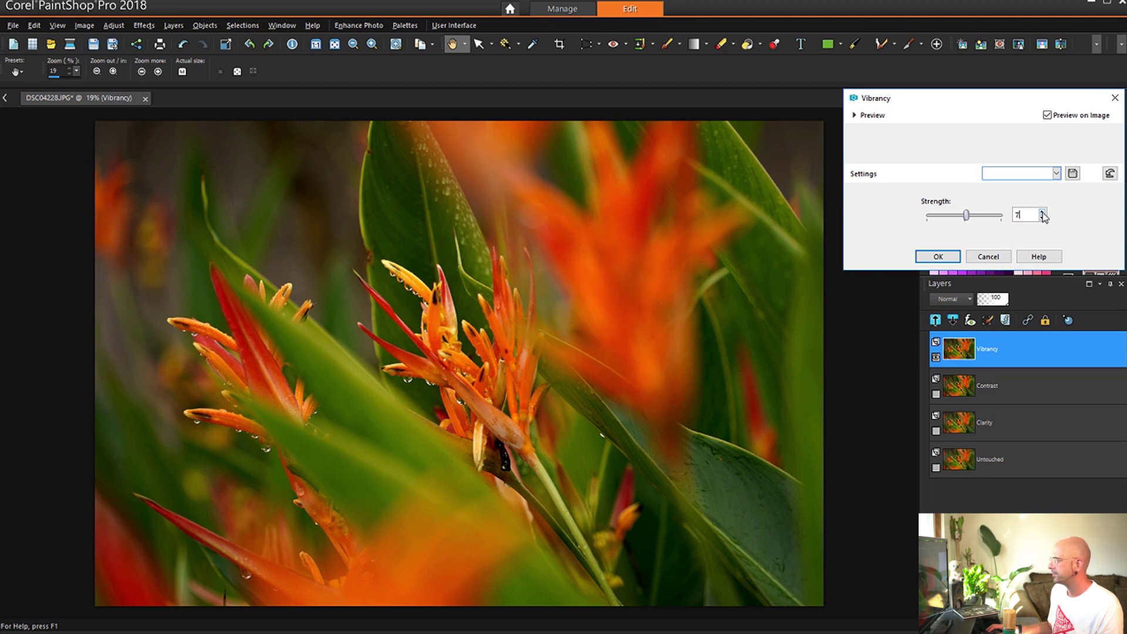
pyautogui.click(1047, 116)
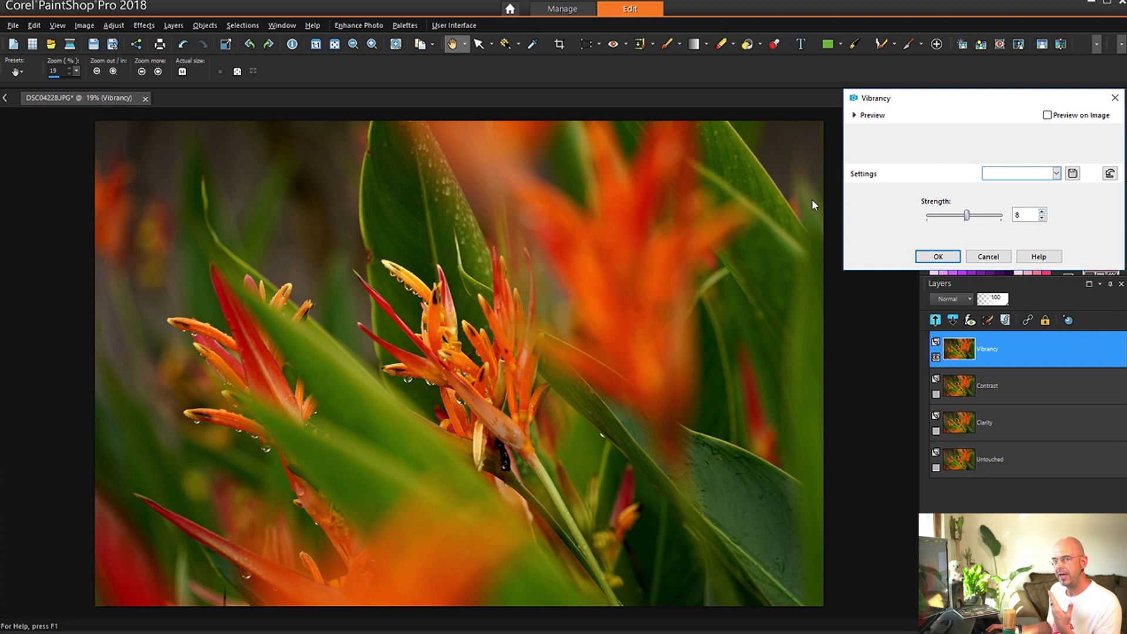
pyautogui.click(1048, 115)
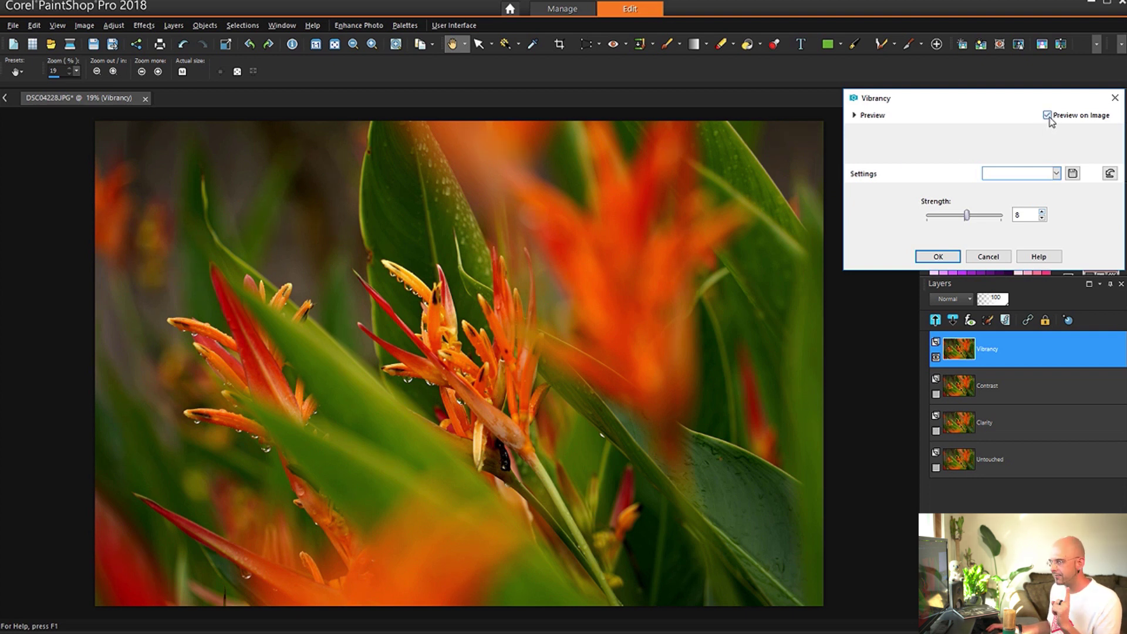
pyautogui.click(1047, 116)
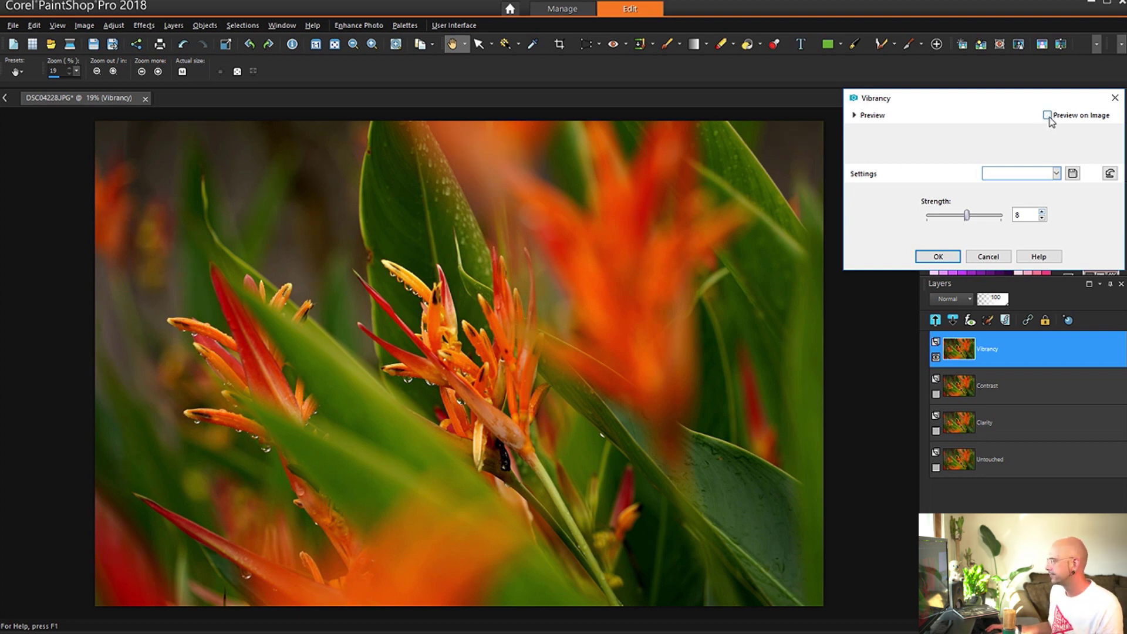
# - Raise Strength further to 14 and compare the preview on and off
pyautogui.click(1042, 212)
pyautogui.click(1042, 212)
pyautogui.click(1042, 212)
pyautogui.click(1042, 212)
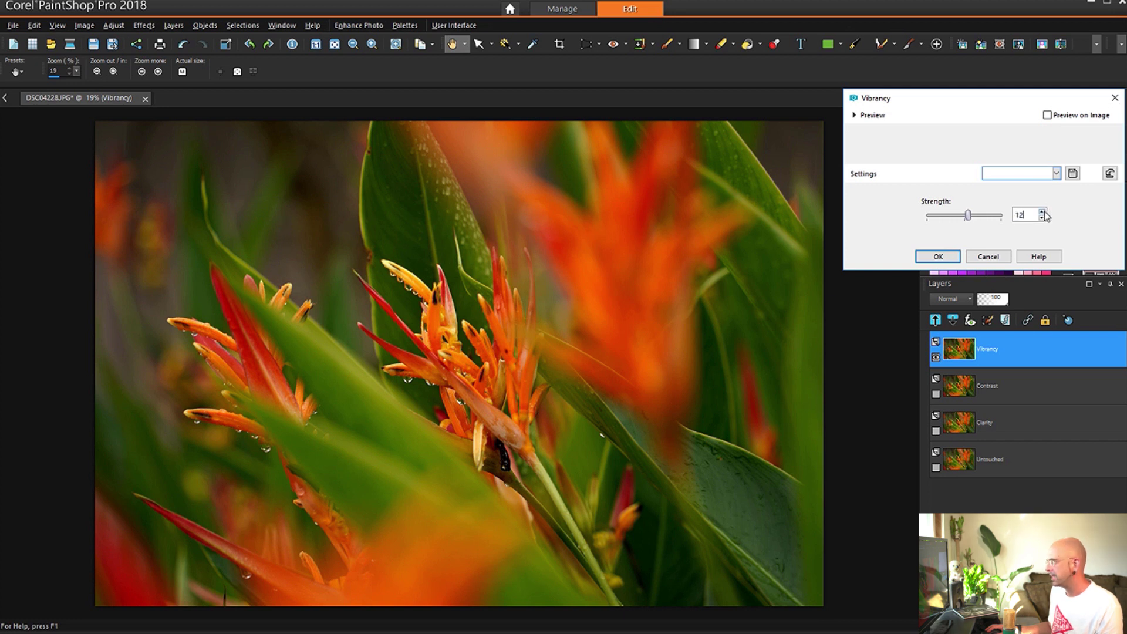
pyautogui.click(1042, 212)
pyautogui.click(1042, 211)
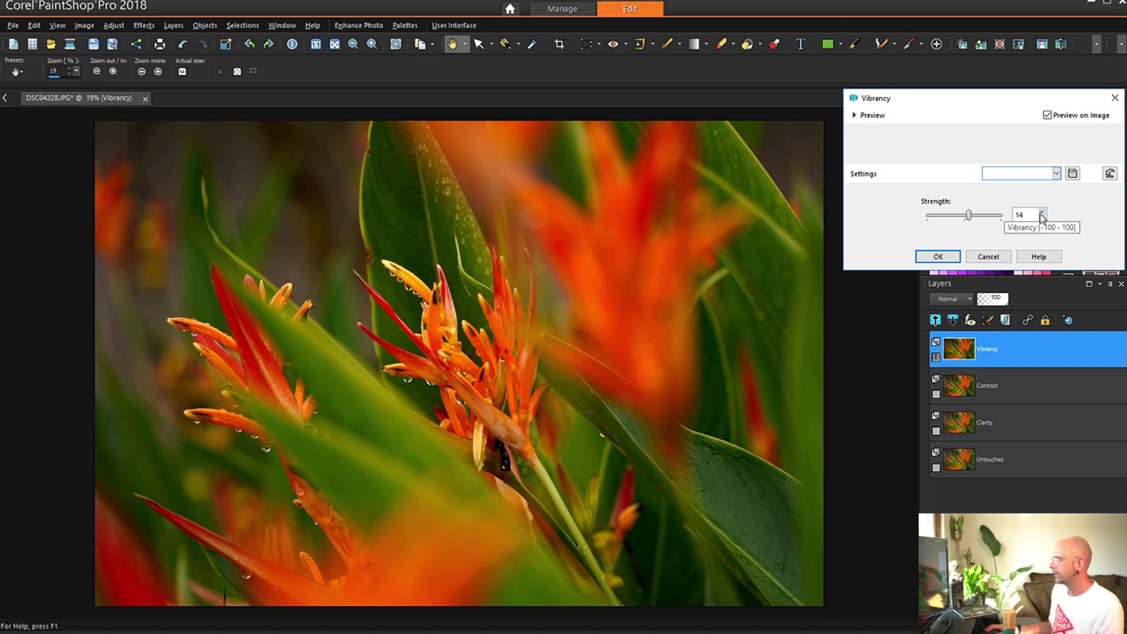
pyautogui.click(1047, 115)
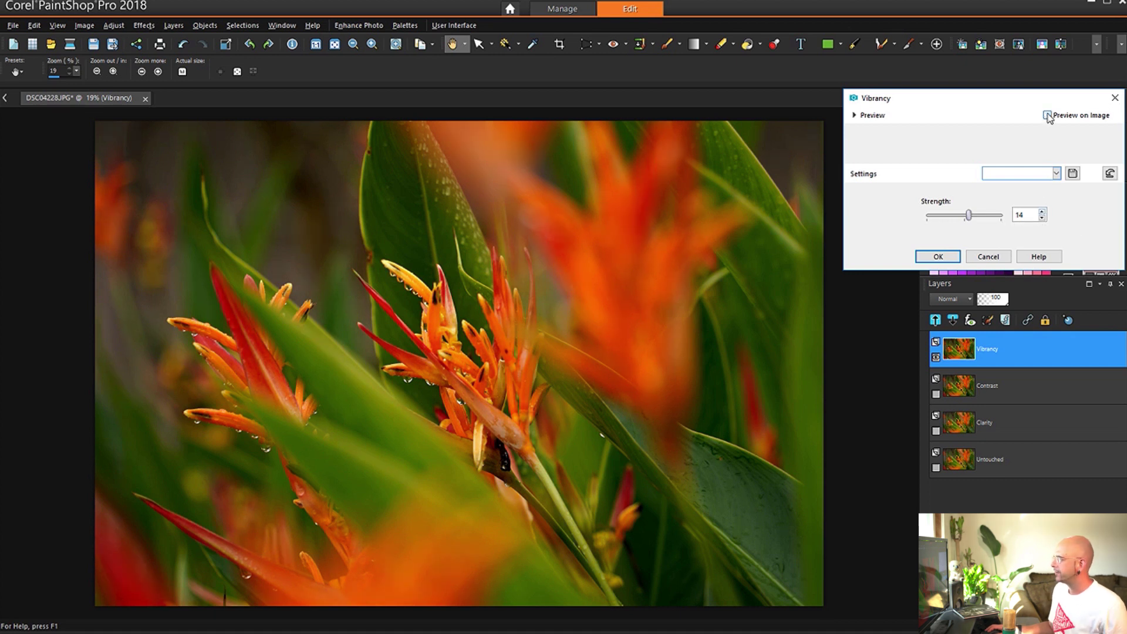
pyautogui.click(1048, 115)
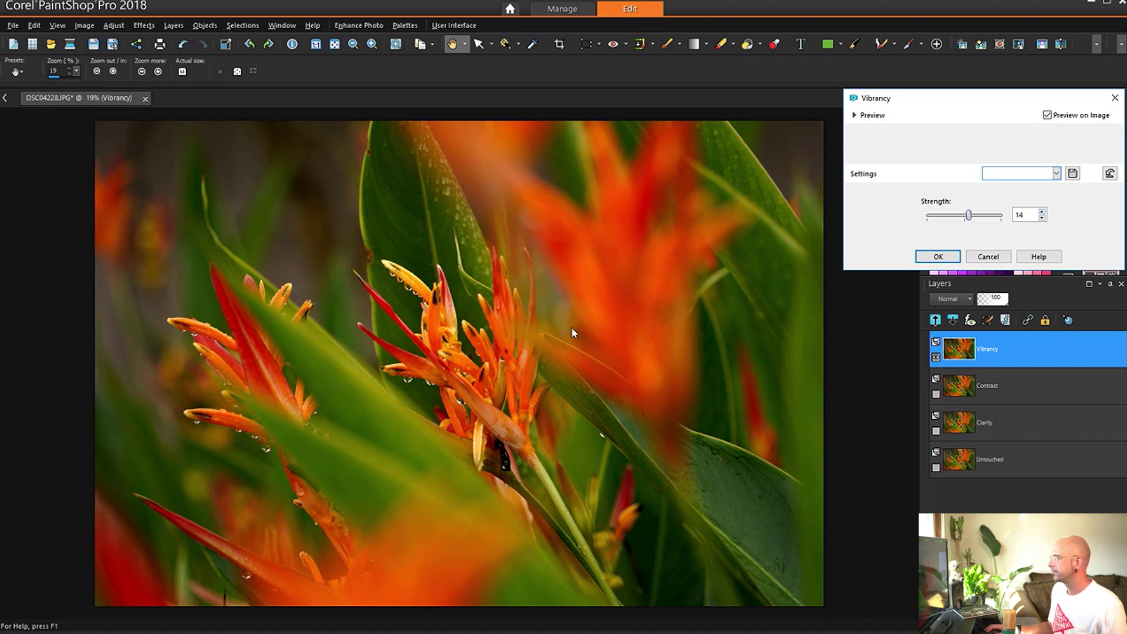
pyautogui.click(1048, 115)
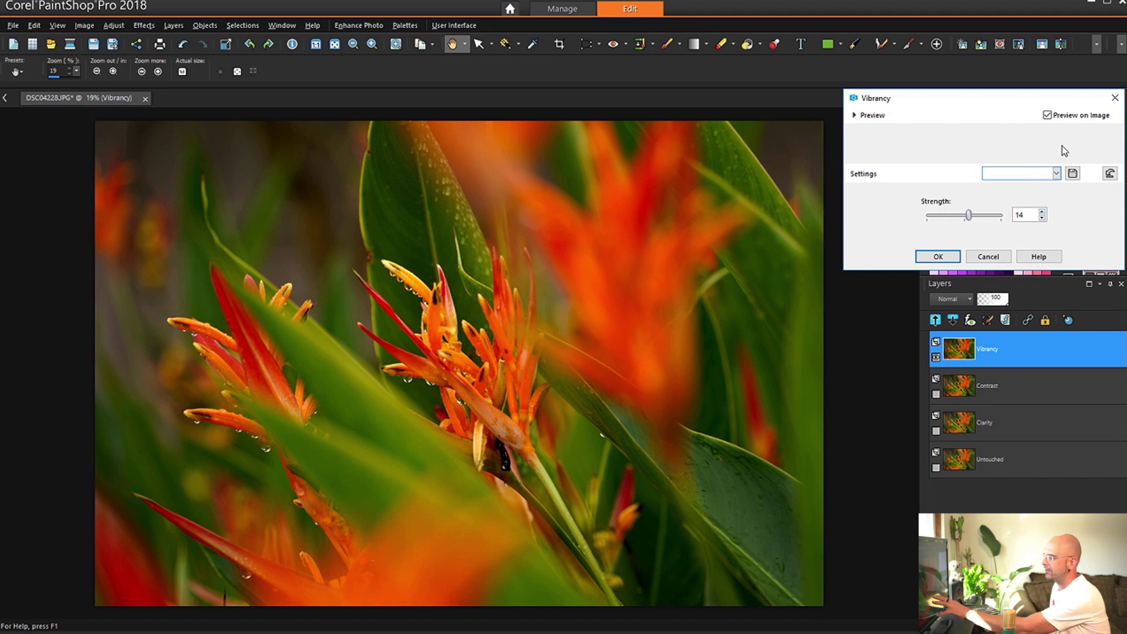
pyautogui.click(1047, 115)
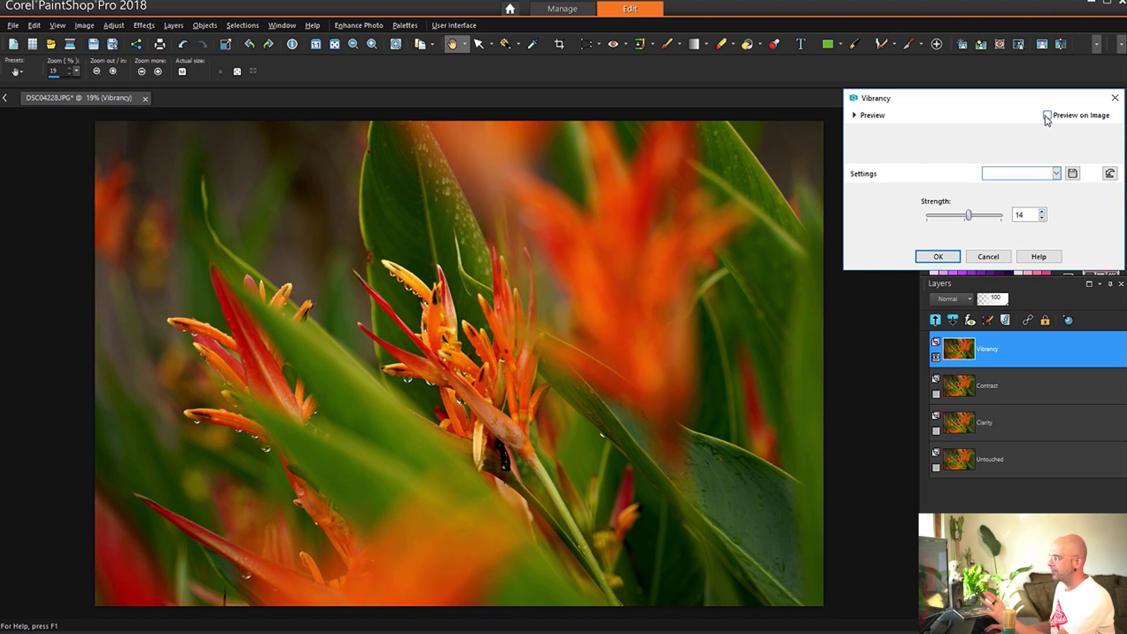
pyautogui.click(1047, 115)
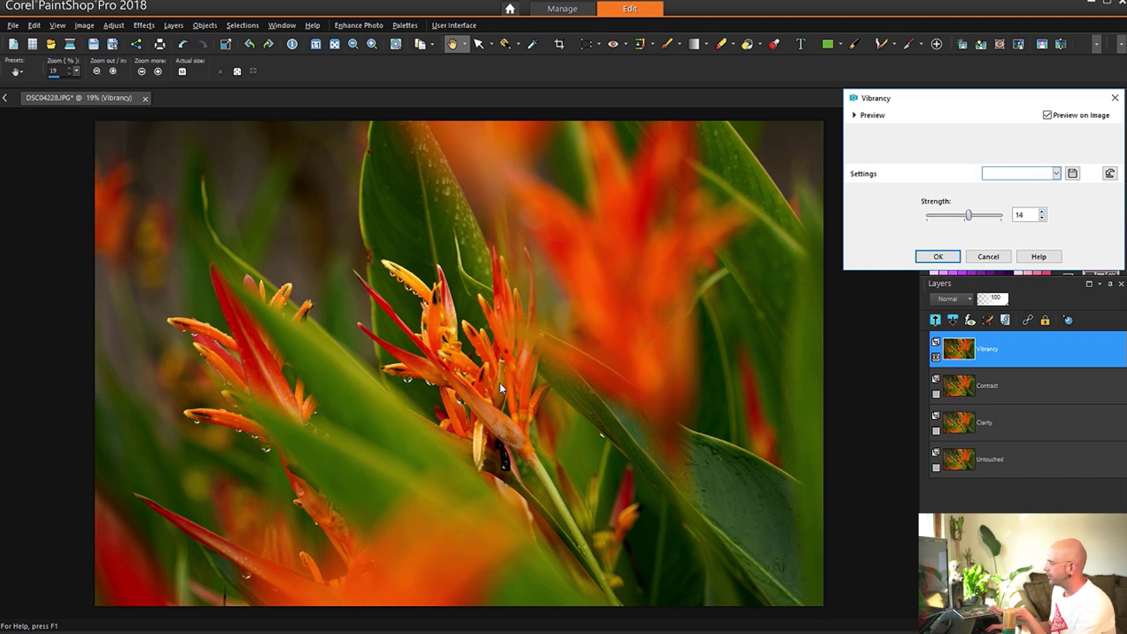
pyautogui.click(1047, 115)
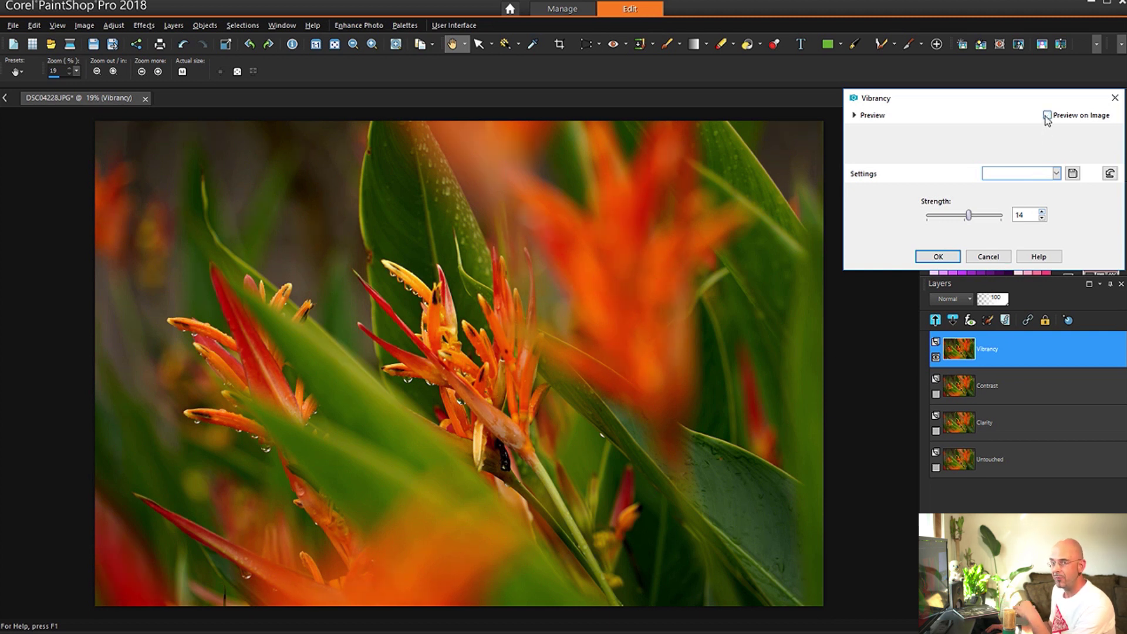
pyautogui.click(1047, 116)
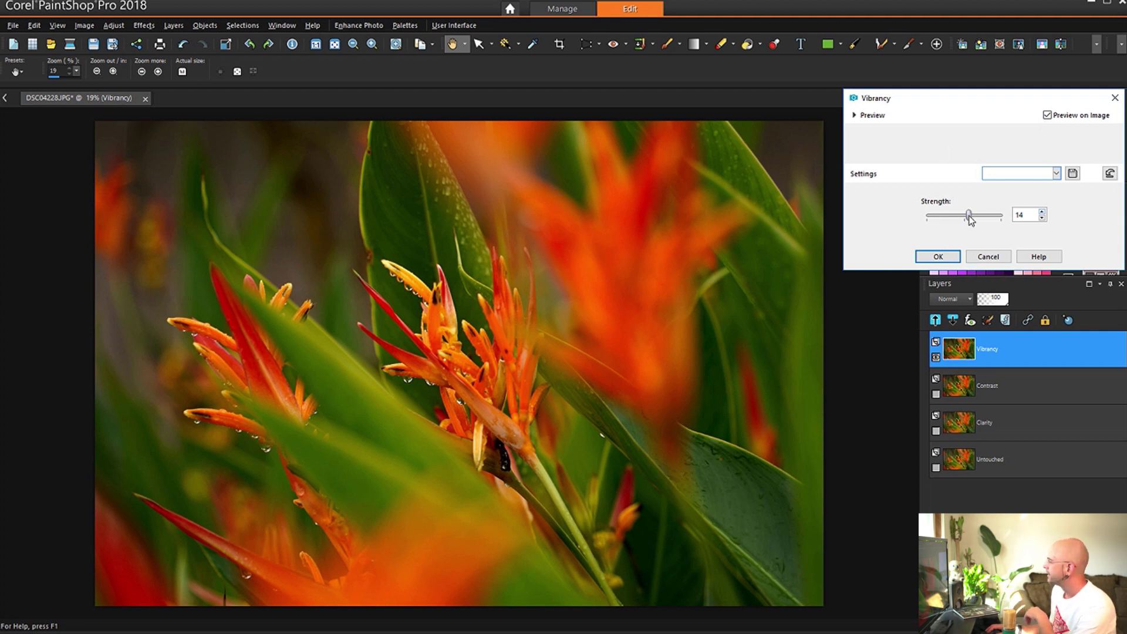
# - Try vibrancy strengths from 100 down to 12, then settle on a Strength of 14
pyautogui.moveTo(969, 219); pyautogui.dragTo(1000, 221)
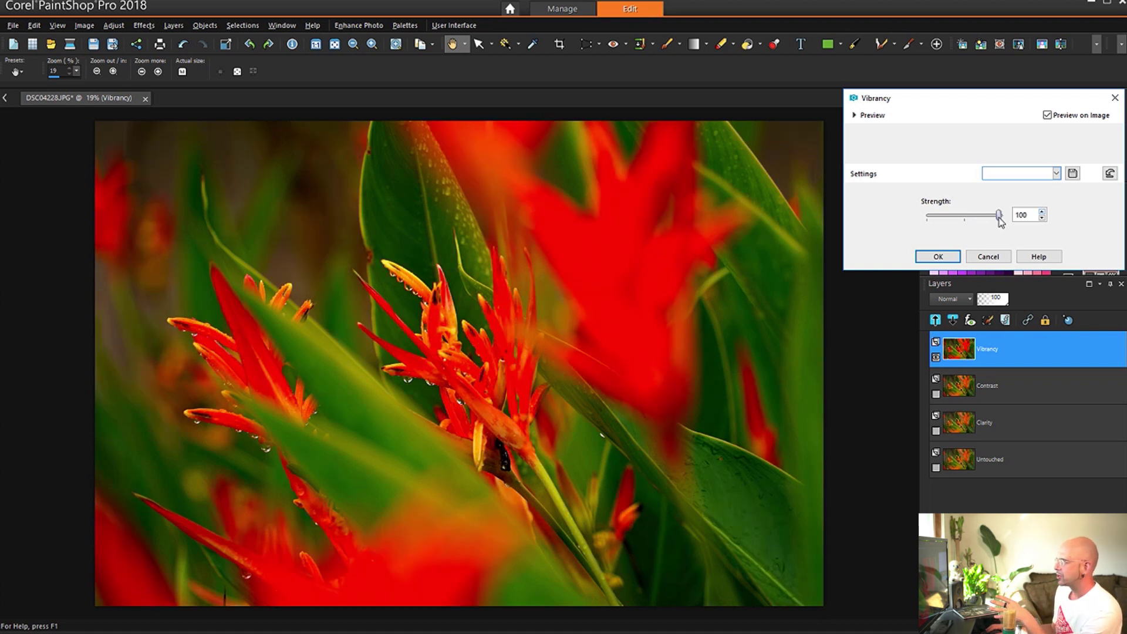
pyautogui.moveTo(1001, 222); pyautogui.dragTo(992, 222)
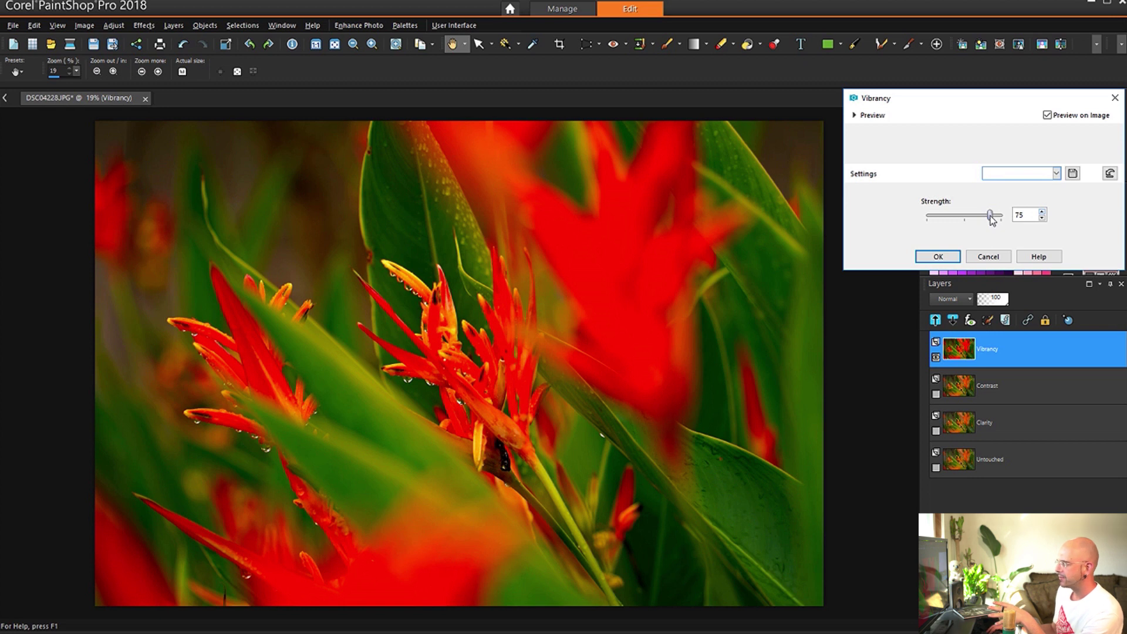
pyautogui.moveTo(991, 216); pyautogui.dragTo(975, 220)
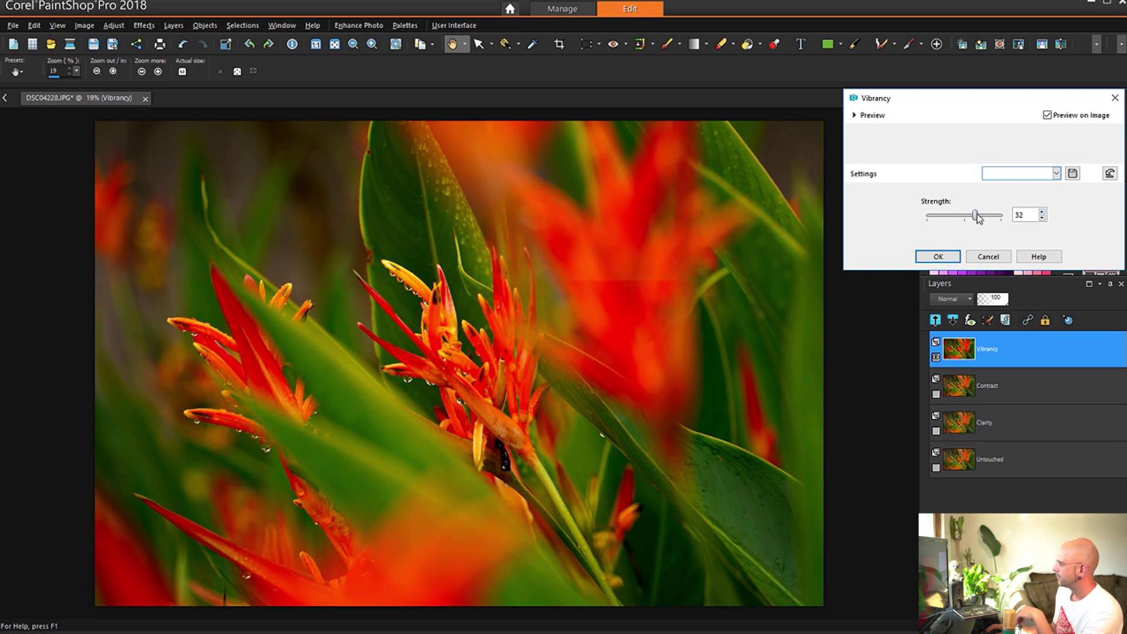
pyautogui.moveTo(977, 220); pyautogui.dragTo(971, 219)
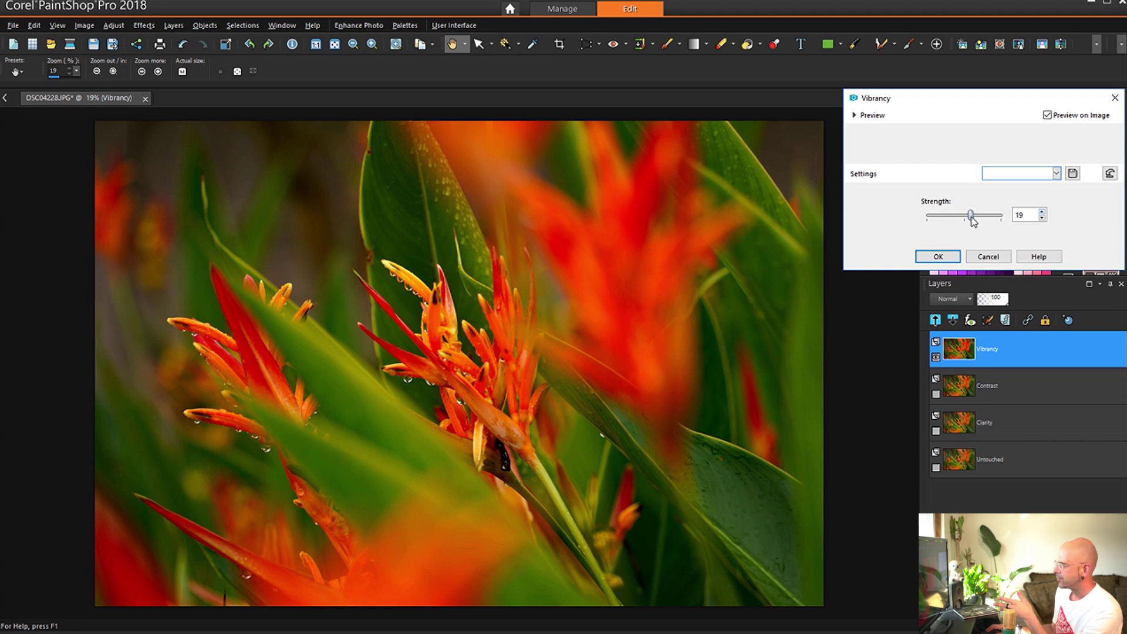
pyautogui.moveTo(971, 217); pyautogui.dragTo(969, 218)
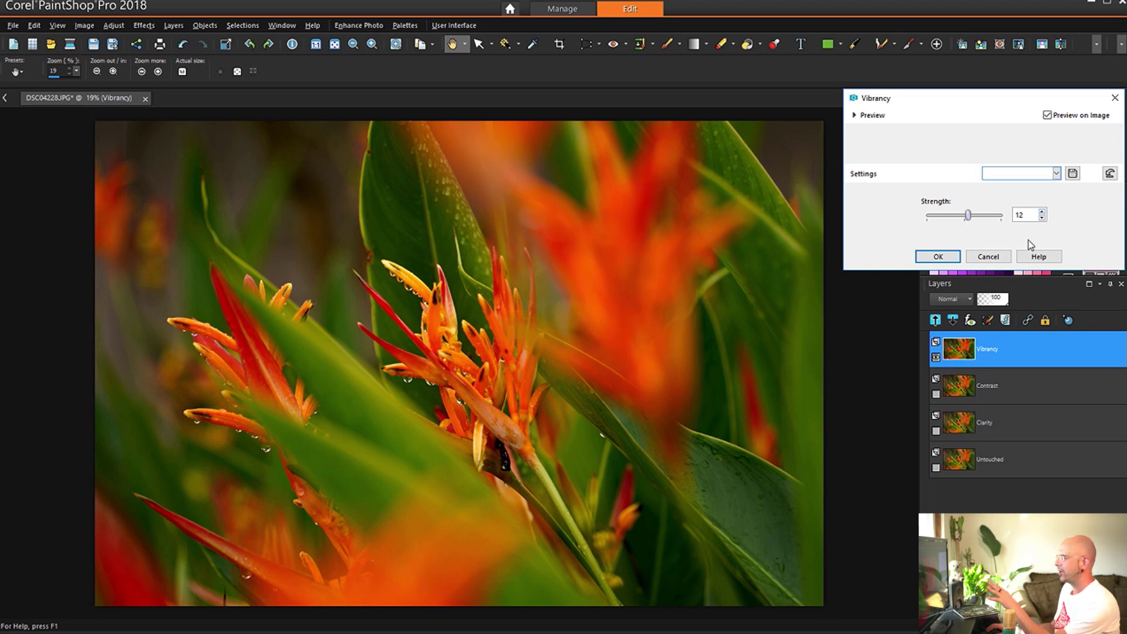
pyautogui.click(1041, 212)
pyautogui.click(1042, 212)
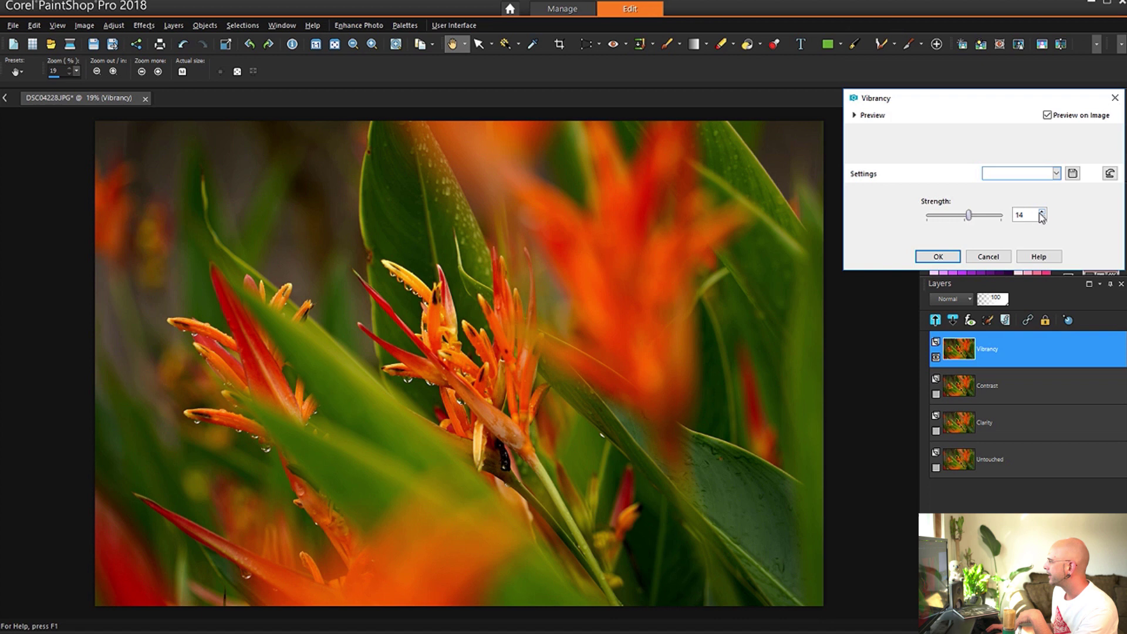
pyautogui.click(1042, 217)
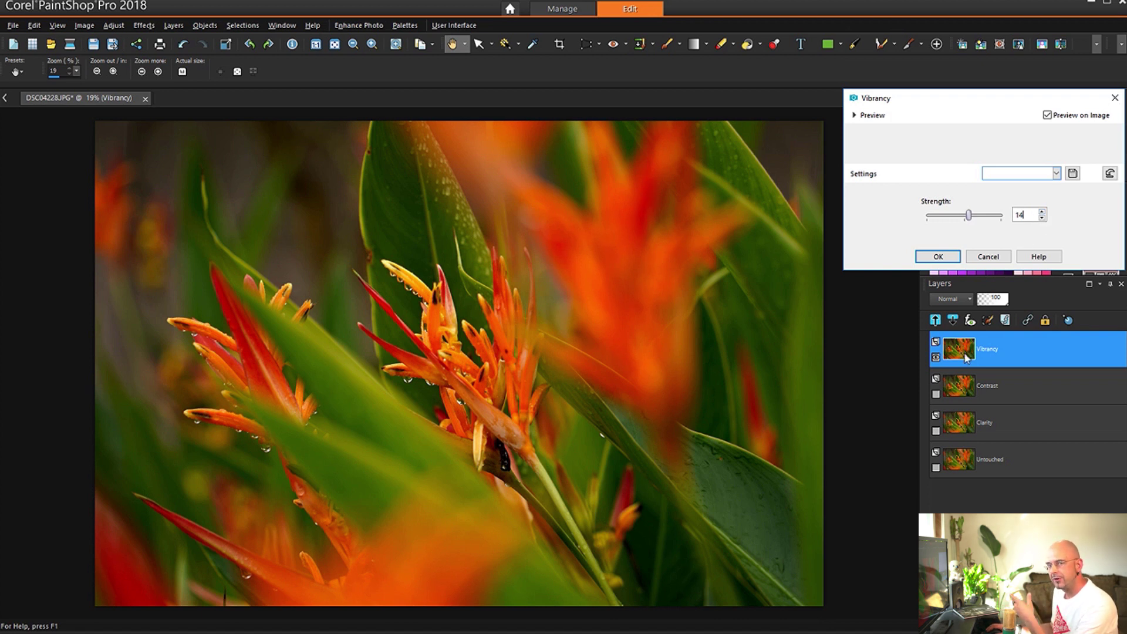
# - Toggle the flower photo preview off and on to compare the vibrancy change
pyautogui.click(1047, 115)
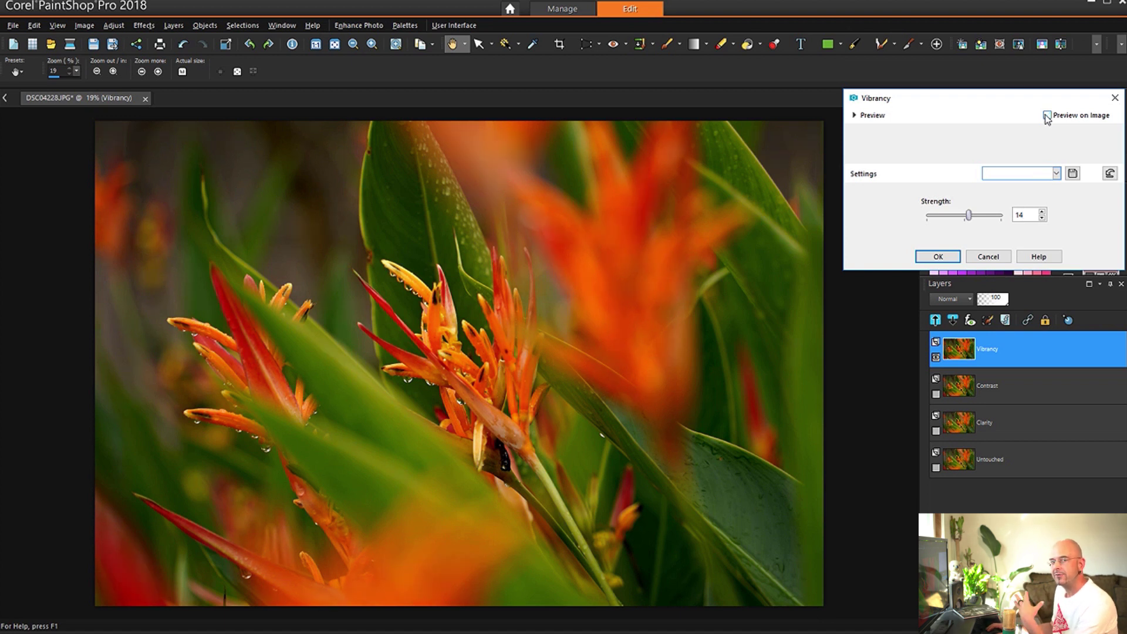
pyautogui.click(1047, 116)
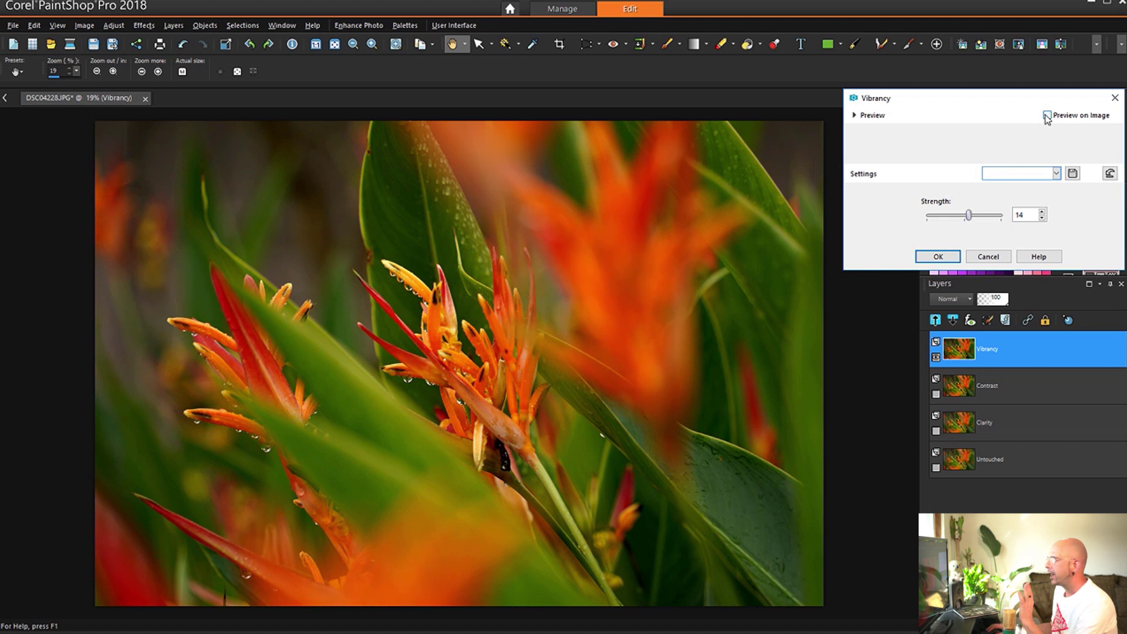
pyautogui.click(1047, 116)
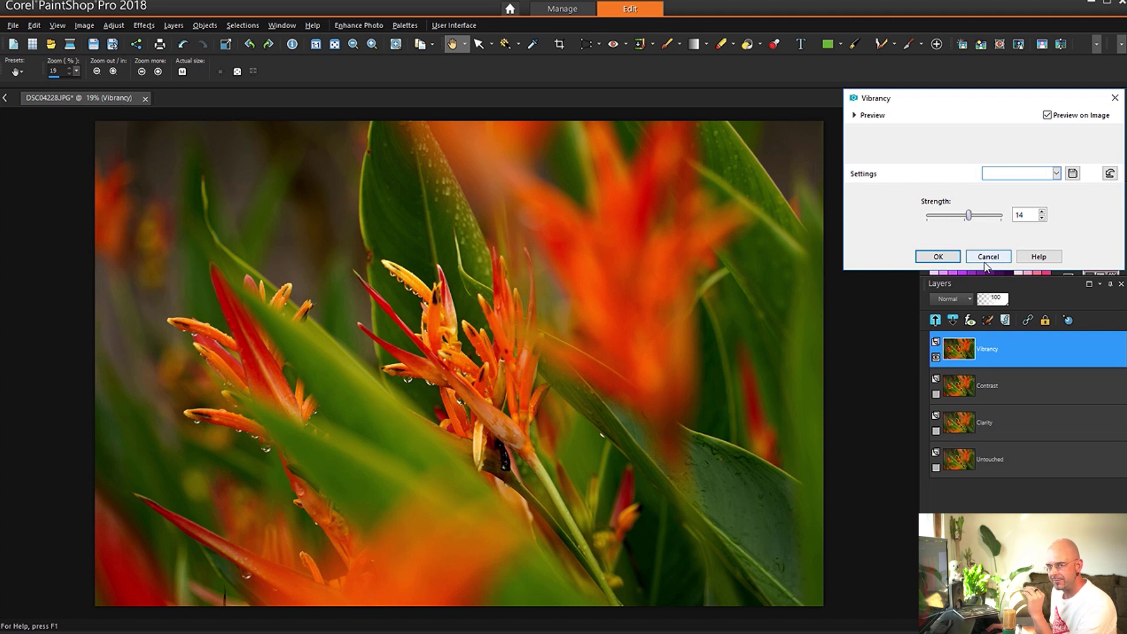
# - Apply vibrancy strength 14, then hide and show the Vibrancy layer to compare before and after
pyautogui.click(937, 257)
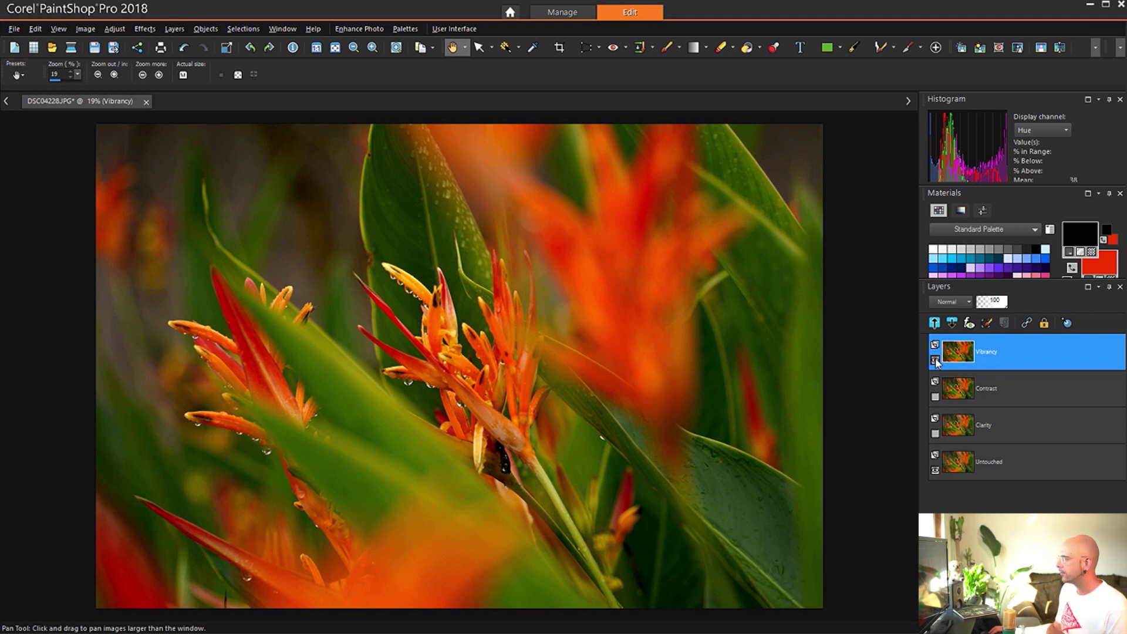
pyautogui.click(935, 359)
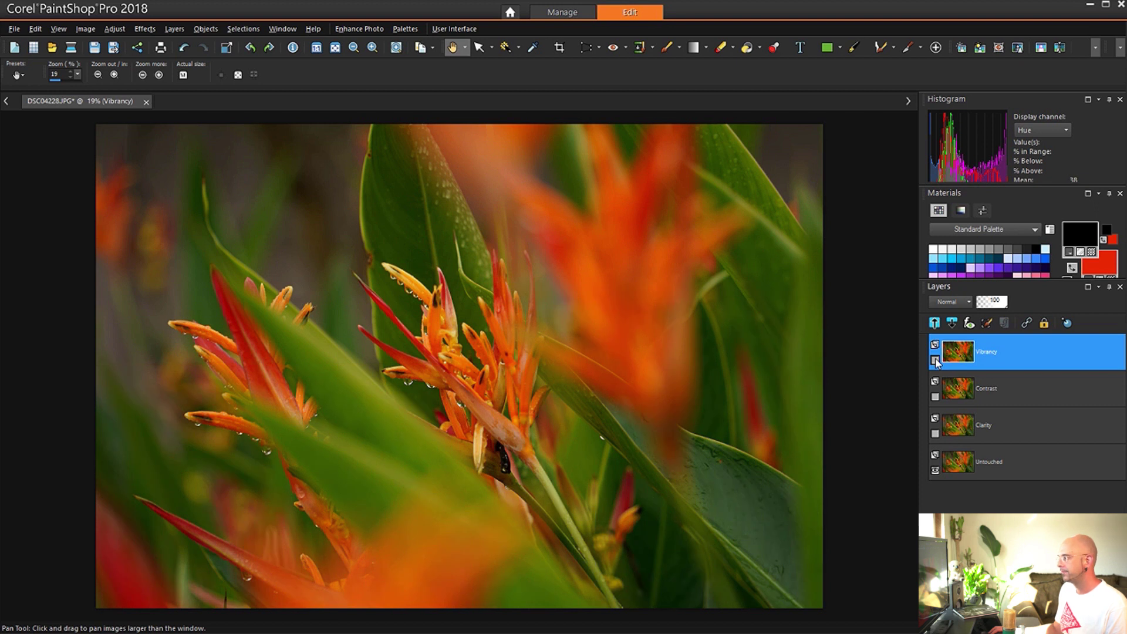
pyautogui.click(935, 360)
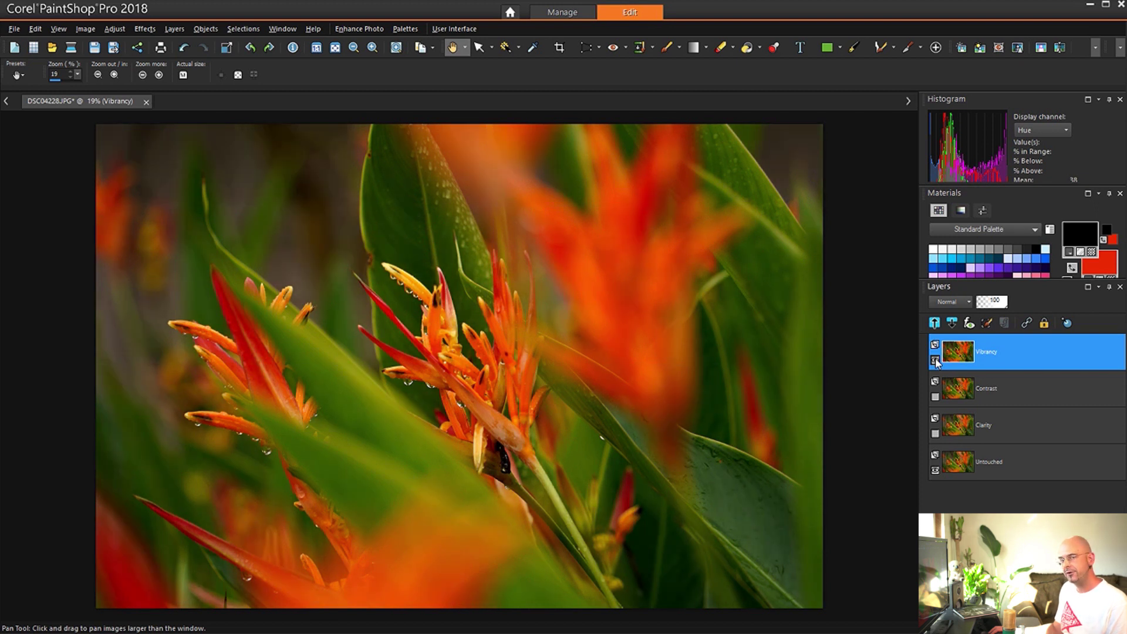
pyautogui.click(935, 360)
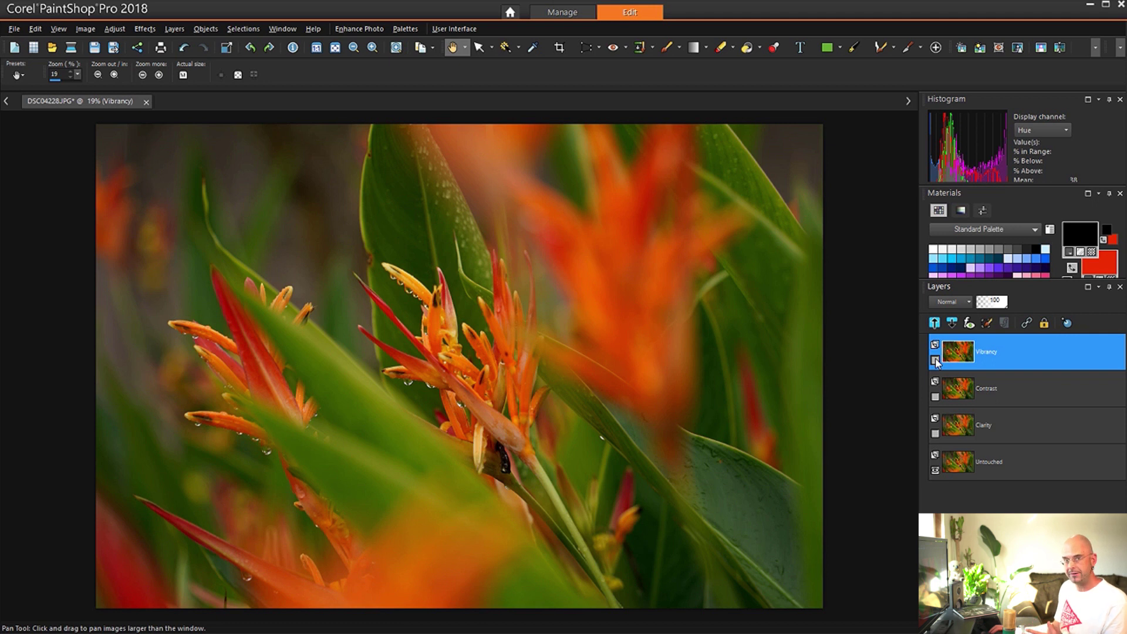
pyautogui.click(934, 359)
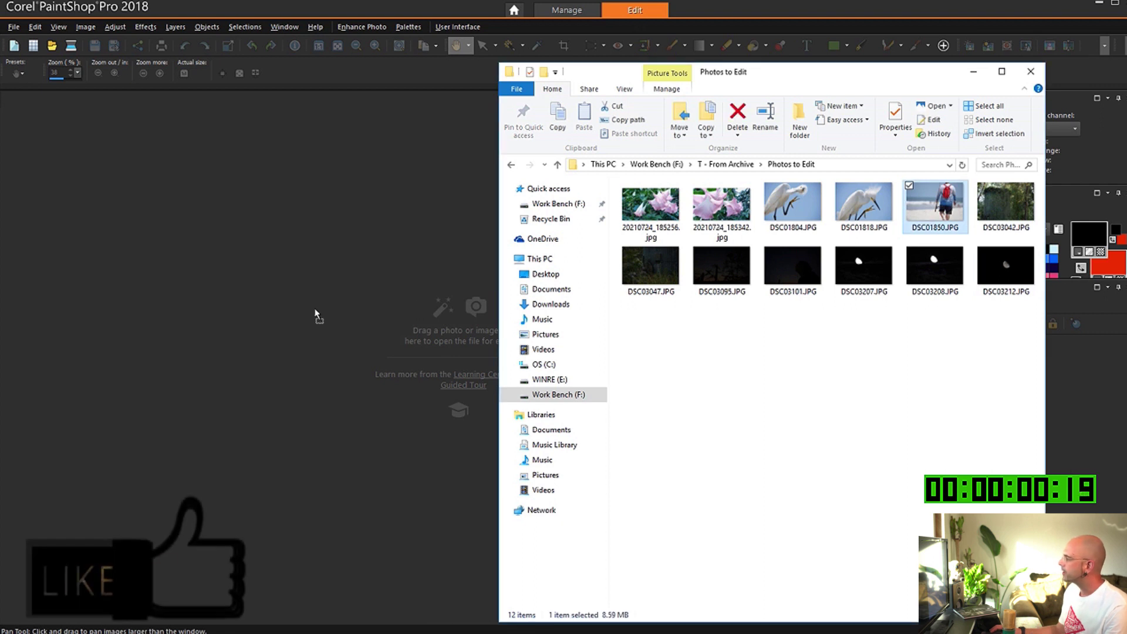
# - Open DSC01850.JPG from File Explorer in PaintShop Pro and close the Explorer window
pyautogui.moveTo(315, 314); pyautogui.dragTo(317, 317)
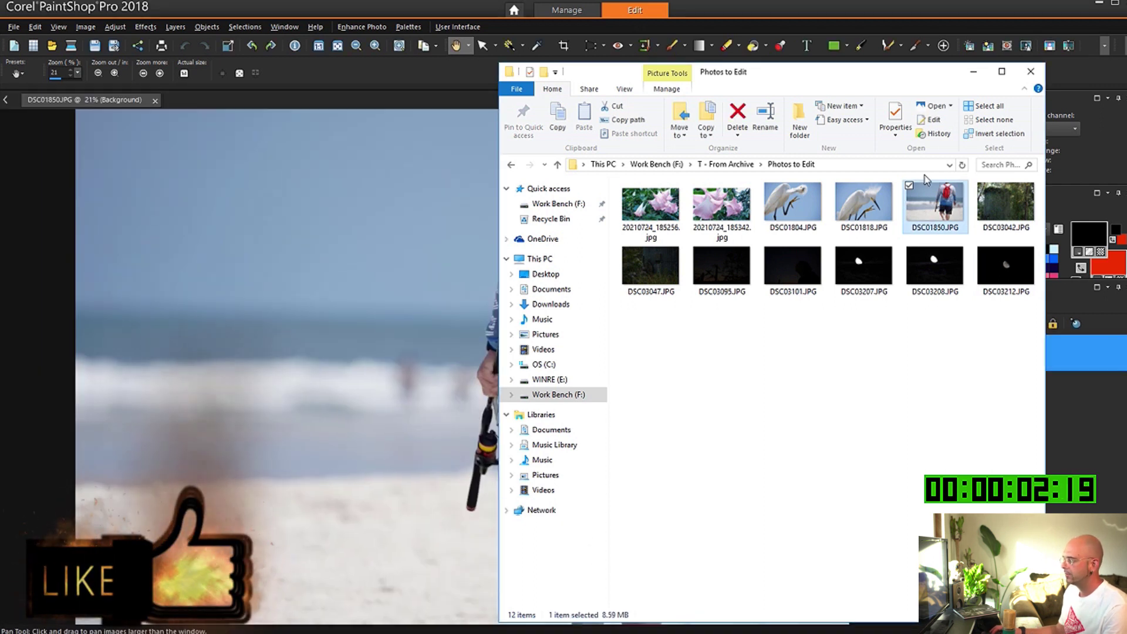
pyautogui.click(1028, 72)
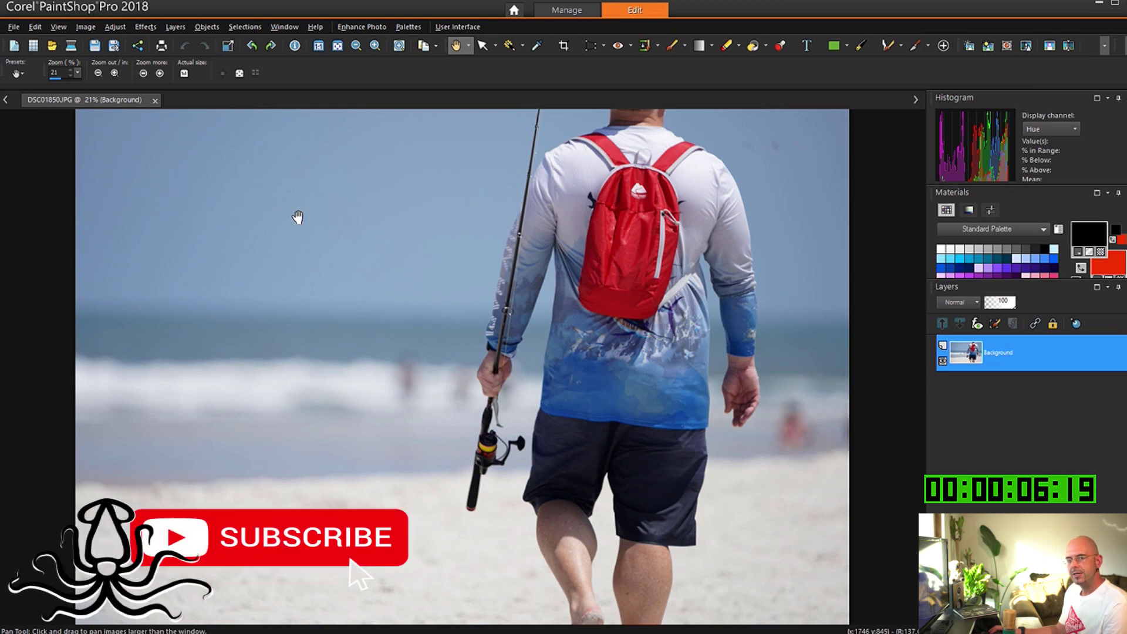
# - Duplicate the Background layer and rename the copy 'Clarity'
pyautogui.click(115, 26)
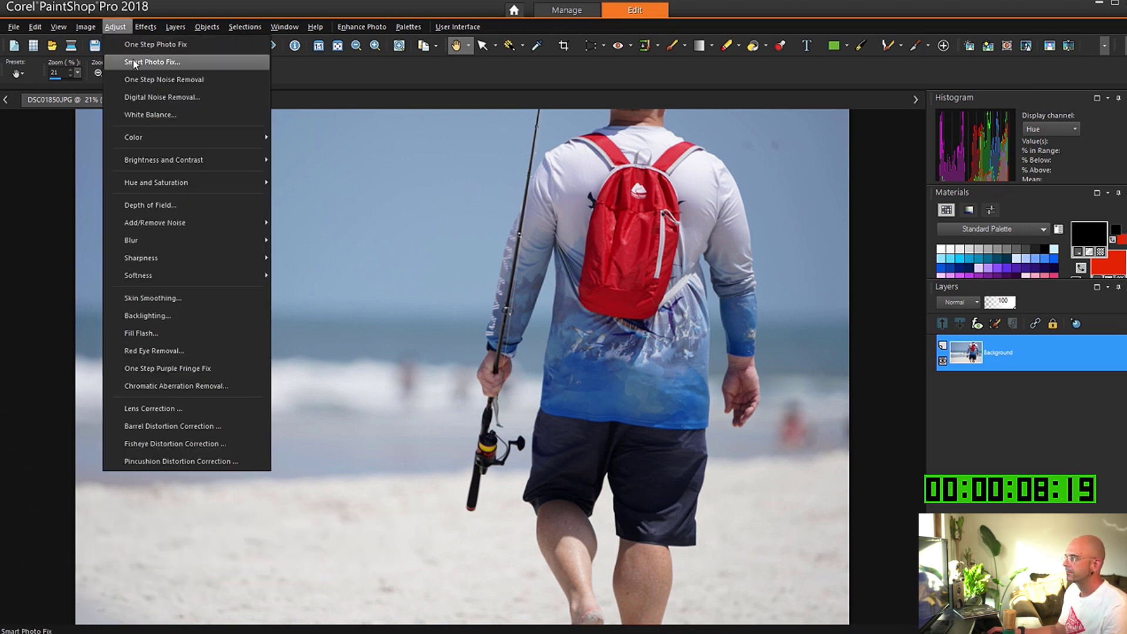
pyautogui.click(1015, 361)
pyautogui.rightClick(1015, 362)
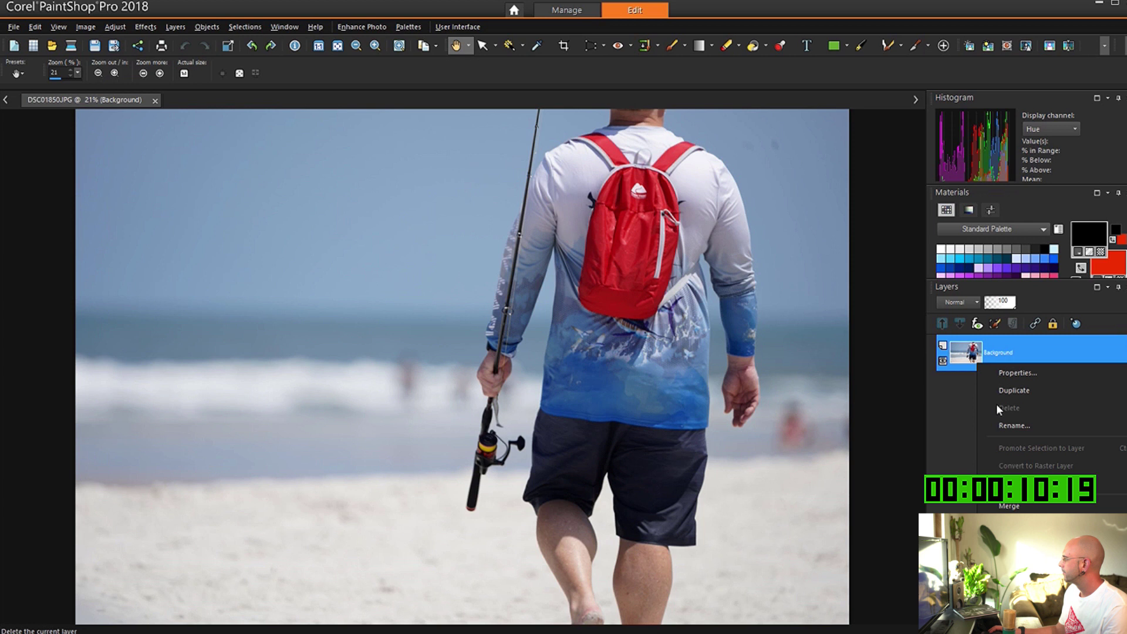
pyautogui.click(1012, 391)
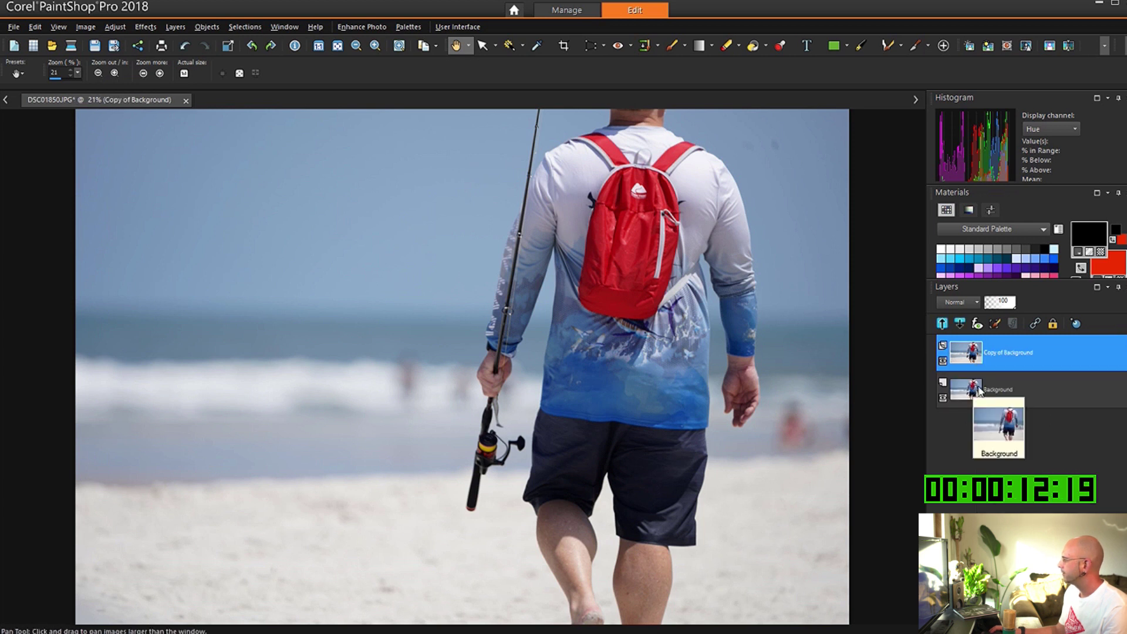
pyautogui.rightClick(977, 351)
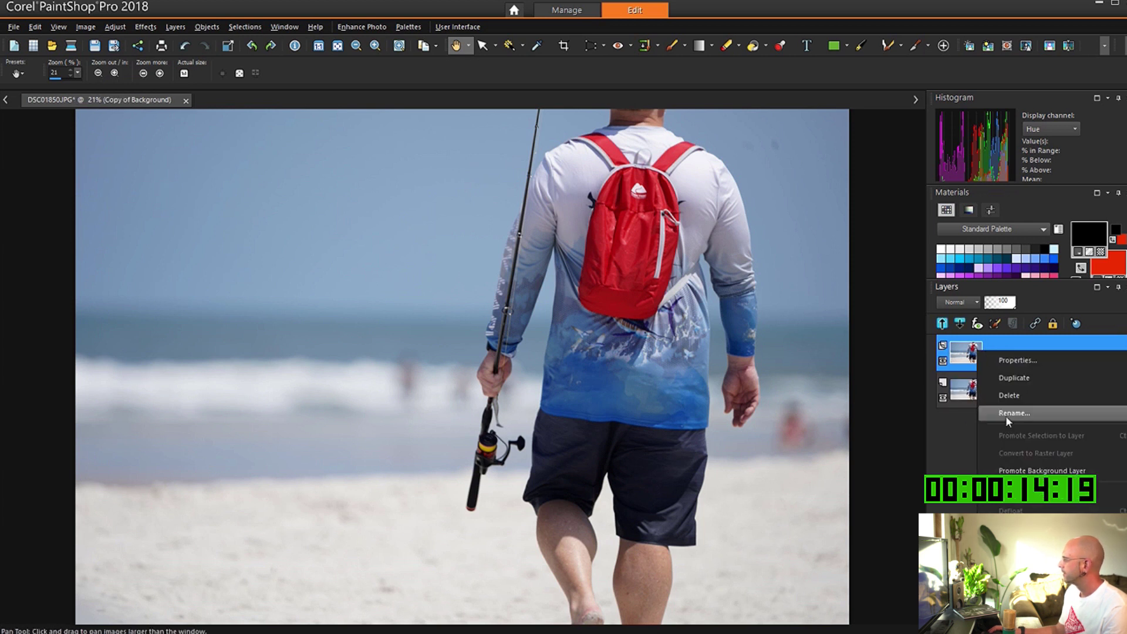
pyautogui.click(1005, 413)
pyautogui.write('c')
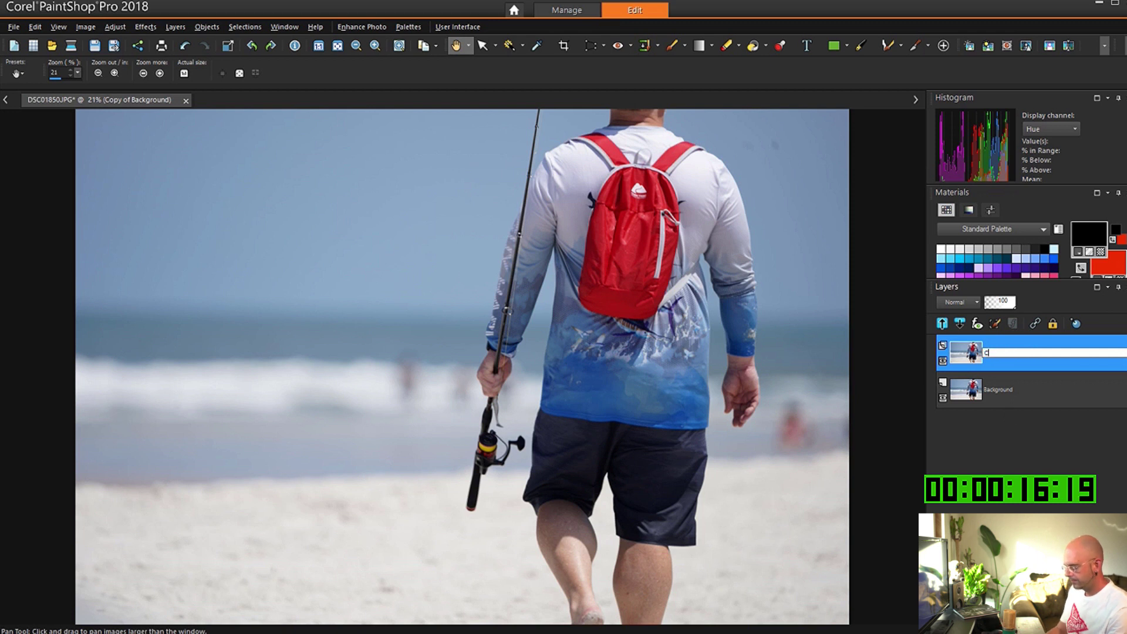
pyautogui.write('lari')
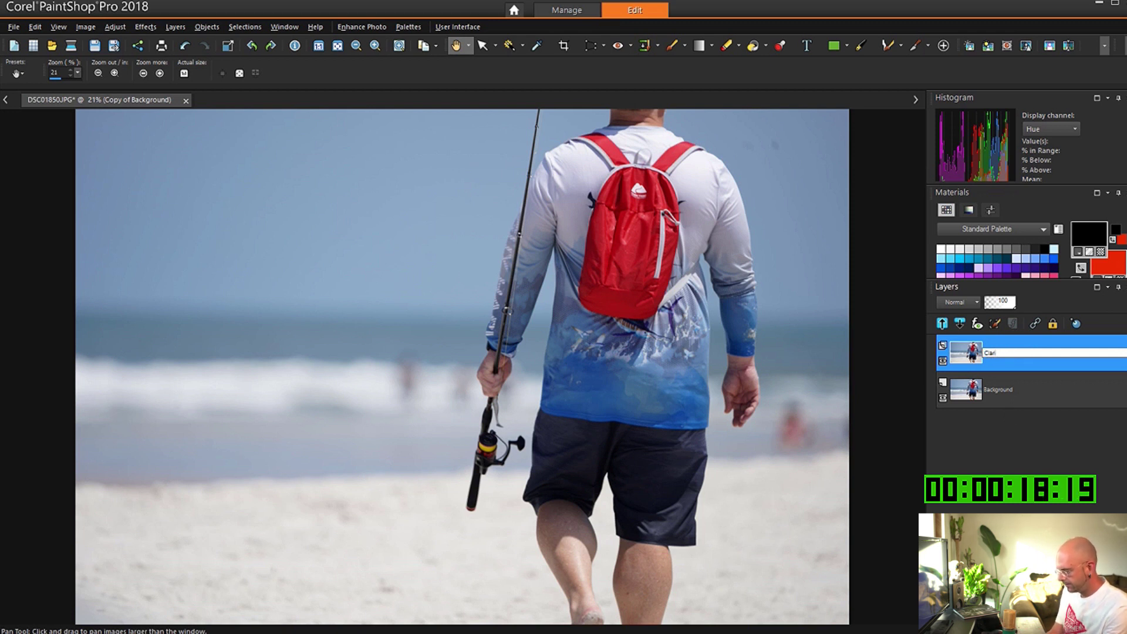
pyautogui.write('ty')
pyautogui.press('Return')
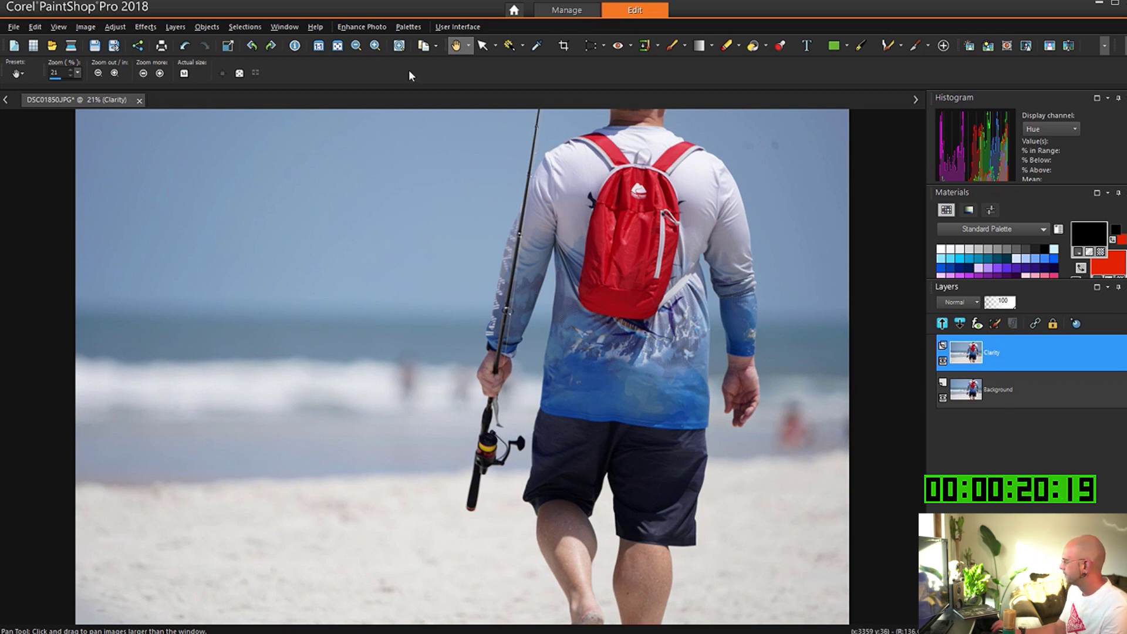
# - Apply Fill Light/Clarity from the Default preset with Clarity 35 and Fill Light 0
pyautogui.click(116, 26)
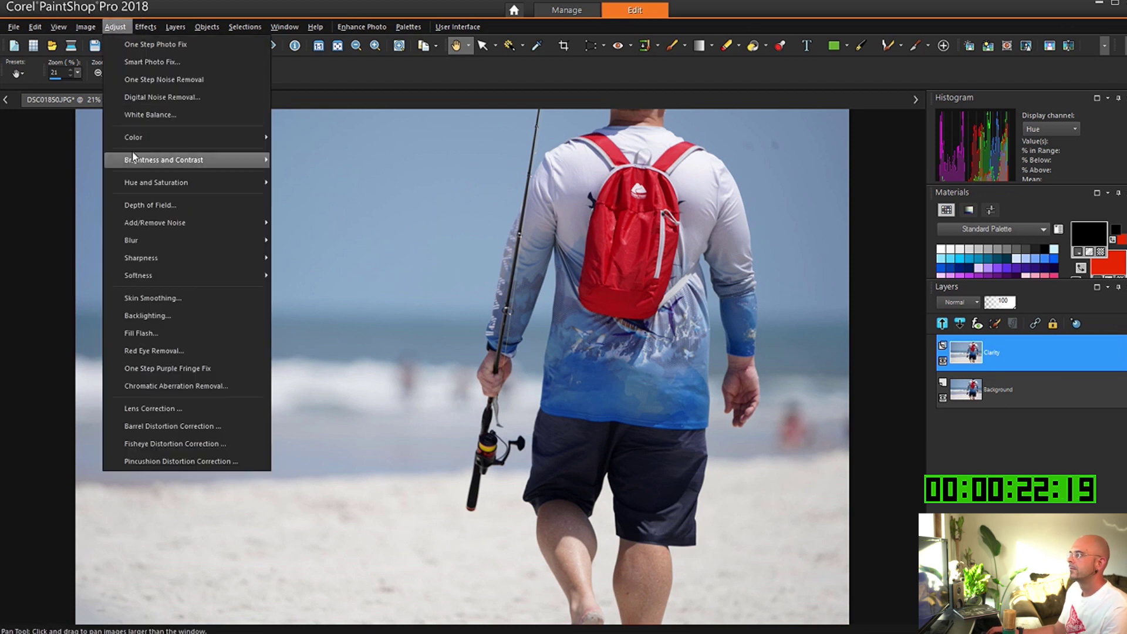
pyautogui.moveTo(135, 156)
pyautogui.click(372, 174)
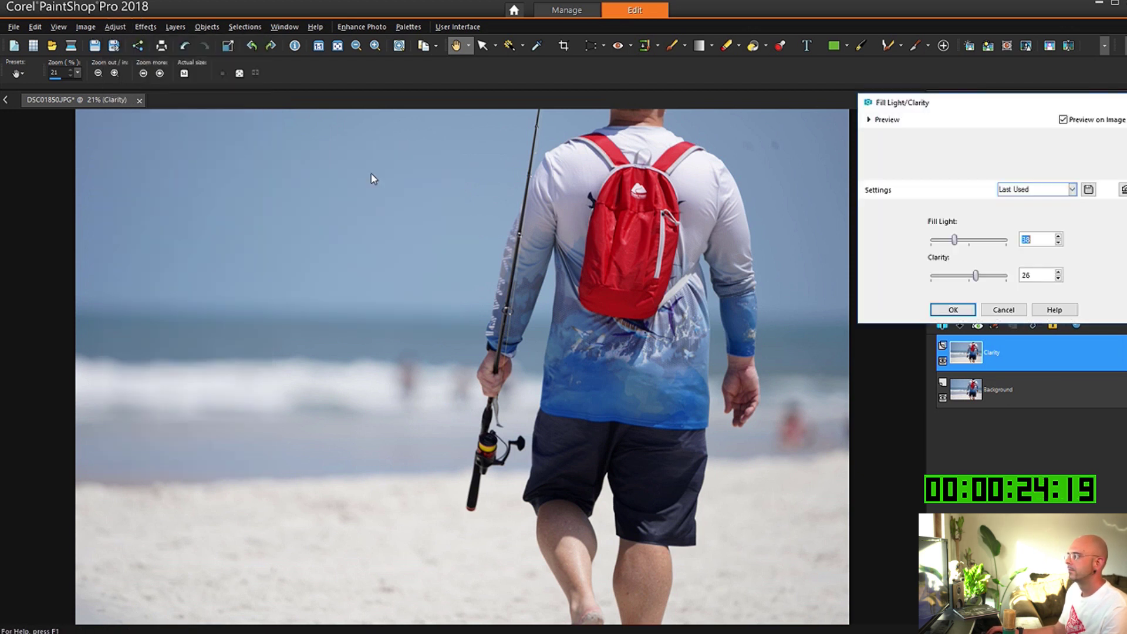
pyautogui.click(1061, 187)
pyautogui.click(984, 241)
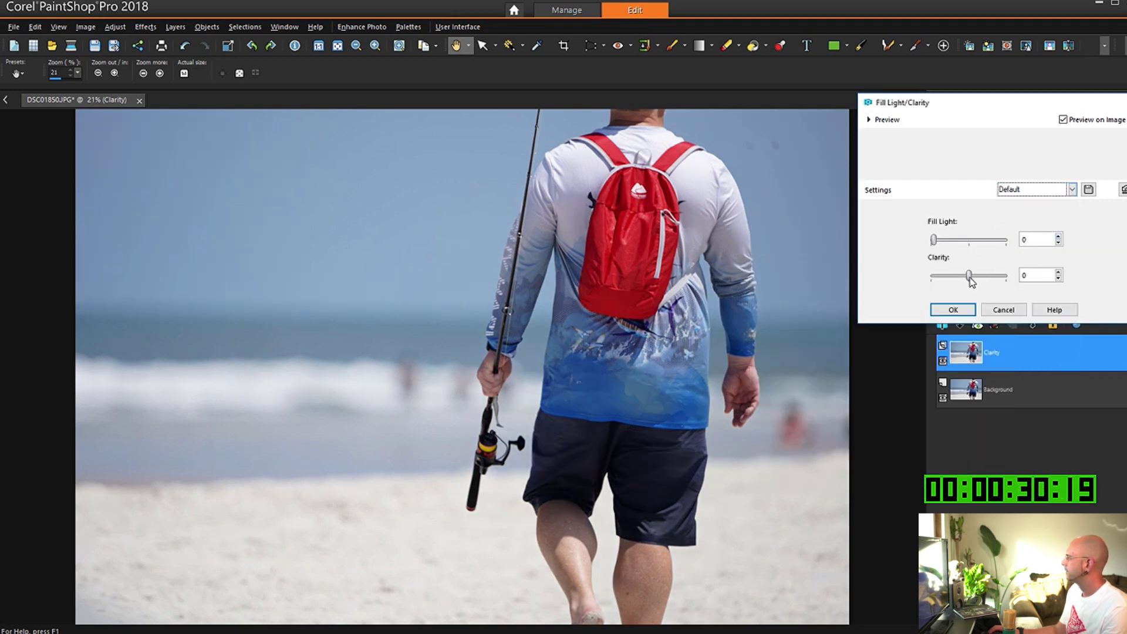
pyautogui.moveTo(969, 279); pyautogui.dragTo(979, 282)
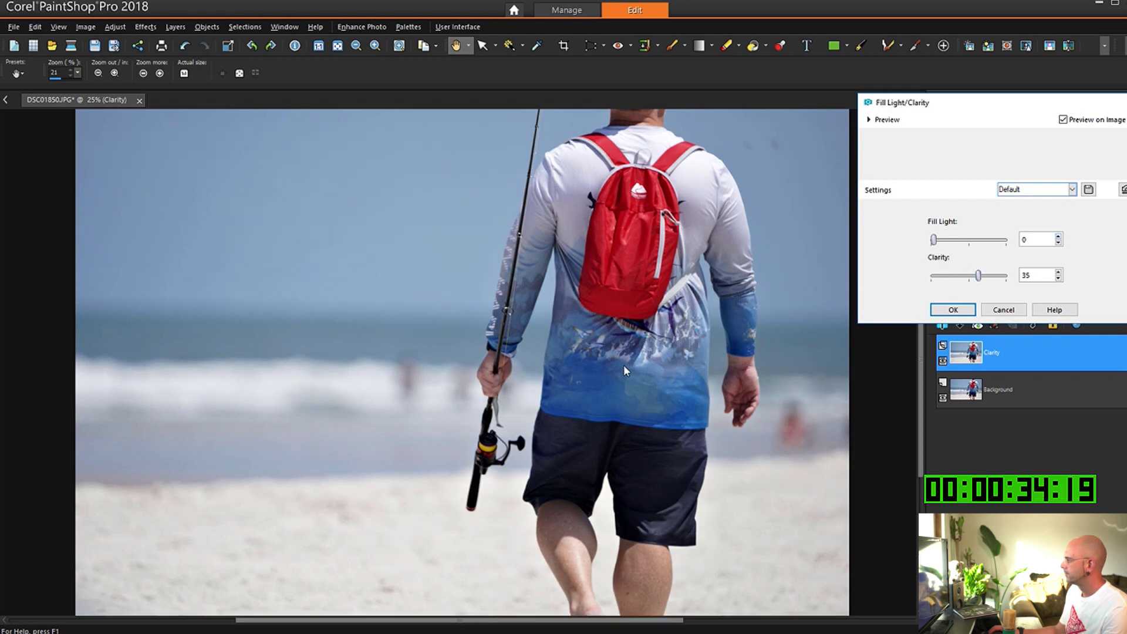
pyautogui.scroll(1, 623, 365)
pyautogui.scroll(2, 623, 370)
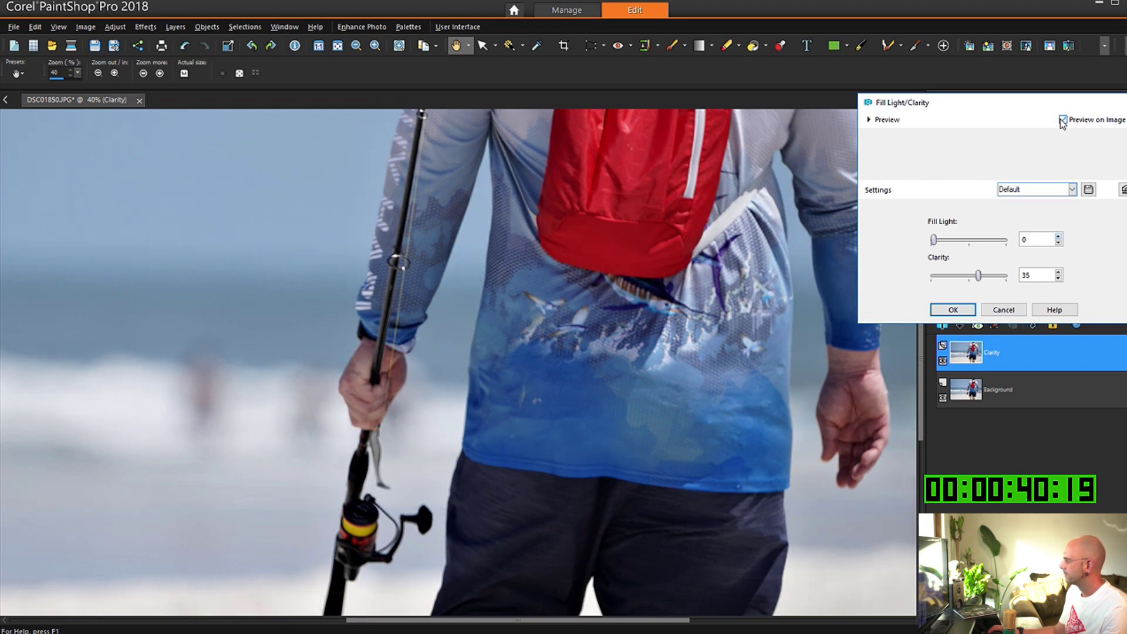
pyautogui.click(953, 309)
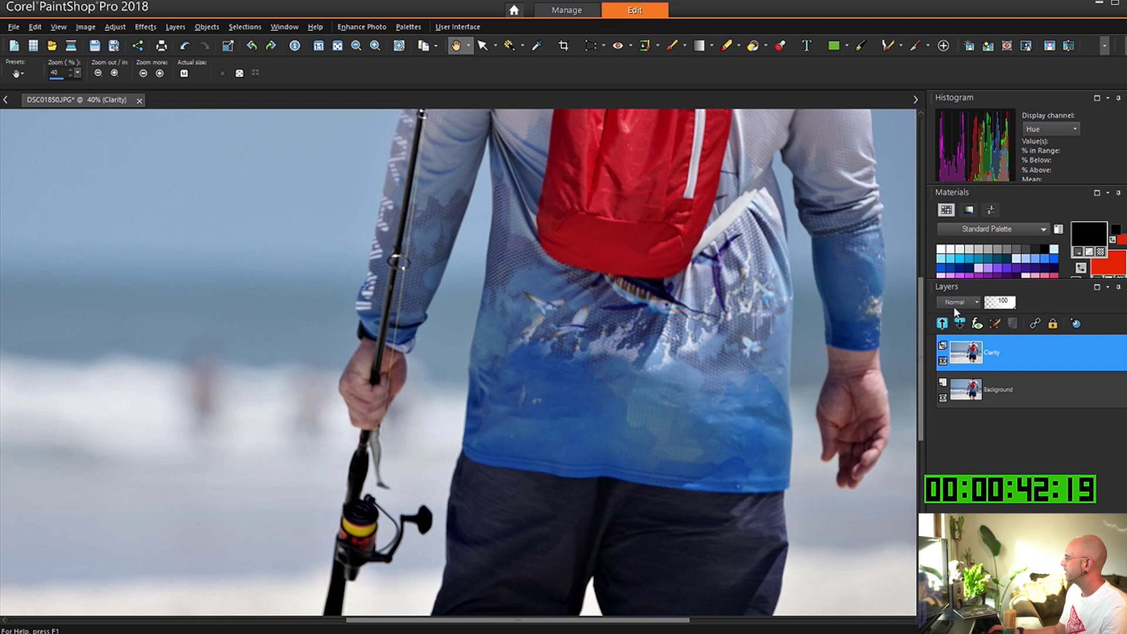
# - Reset Brightness/Contrast to Default and set Contrast to 10 with Brightness 0 in Linear mode
pyautogui.click(115, 27)
pyautogui.moveTo(125, 160)
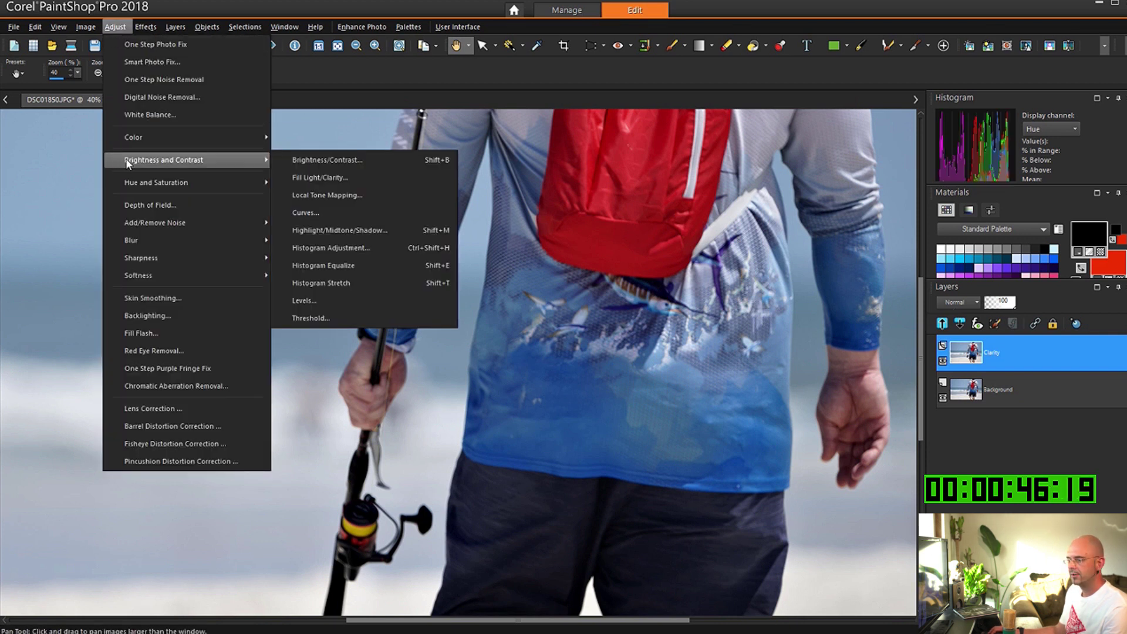
pyautogui.click(374, 158)
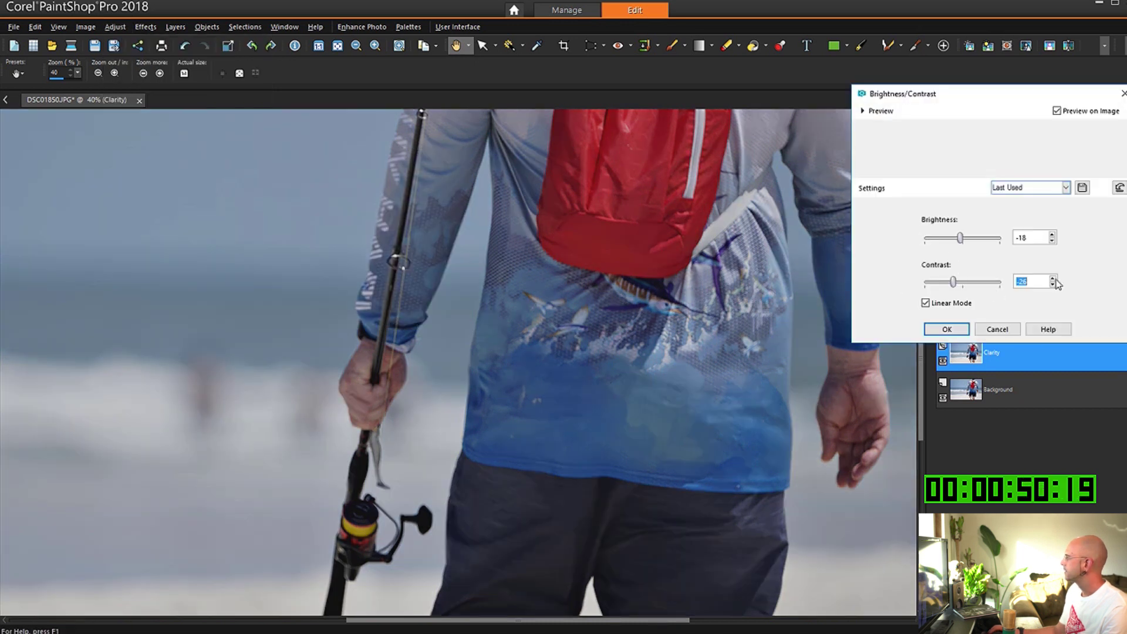
pyautogui.click(1065, 187)
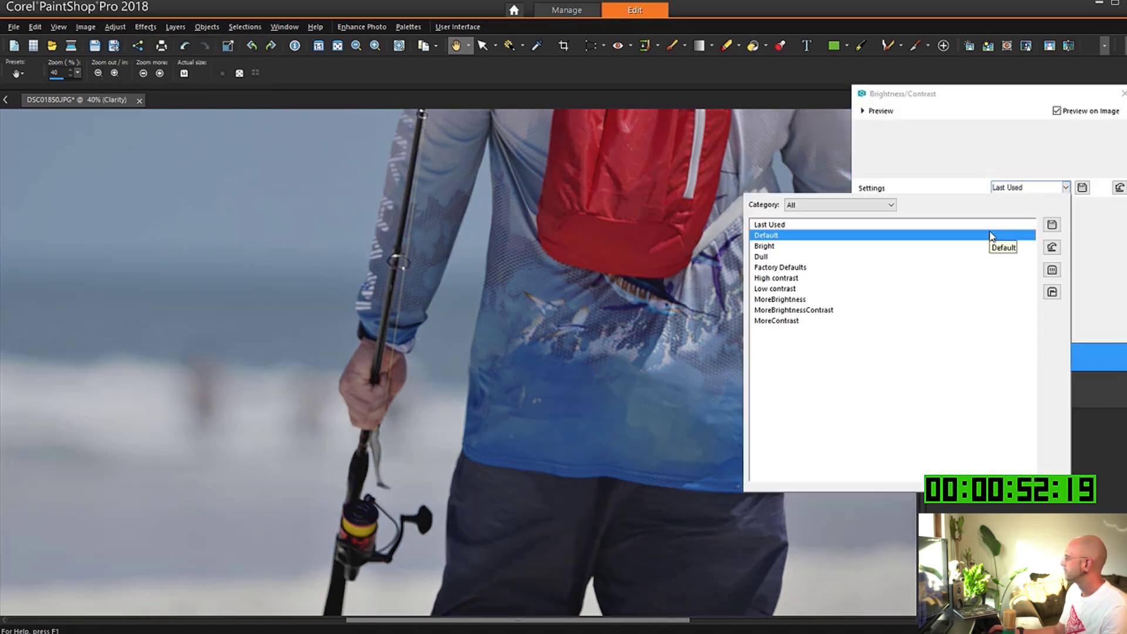
pyautogui.click(991, 235)
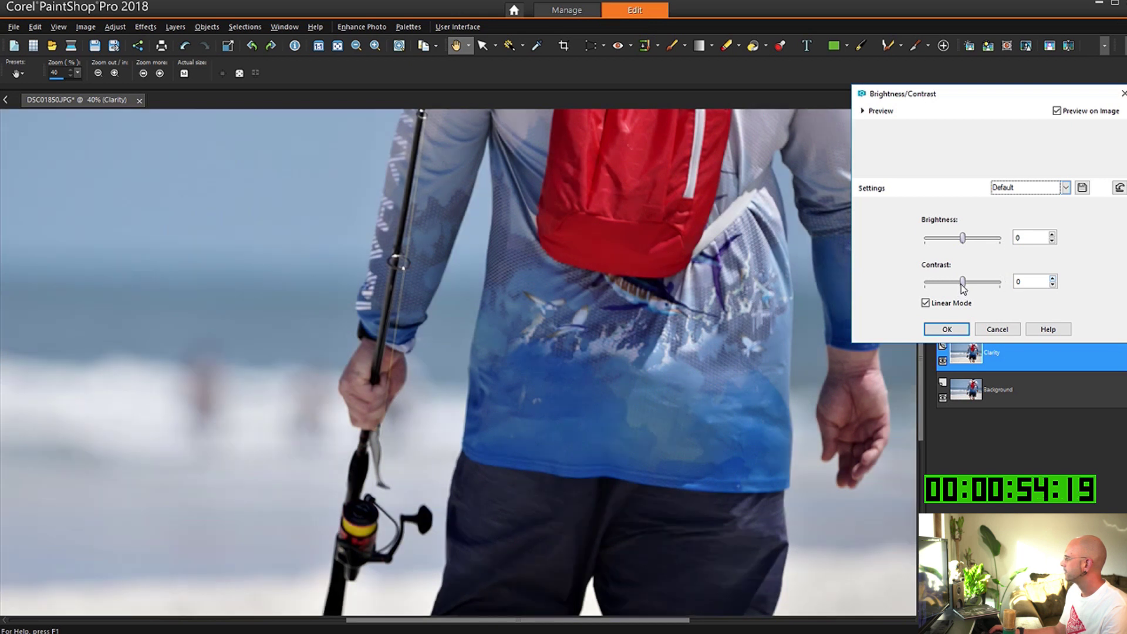
pyautogui.moveTo(962, 285); pyautogui.dragTo(972, 284)
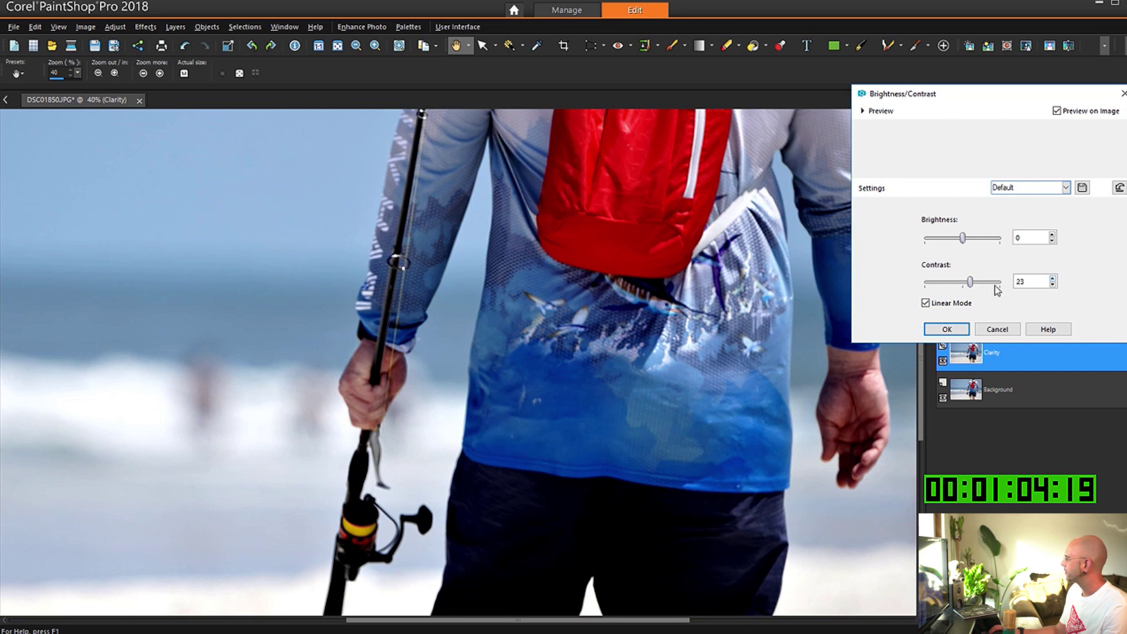
pyautogui.click(1052, 284)
pyautogui.click(1052, 285)
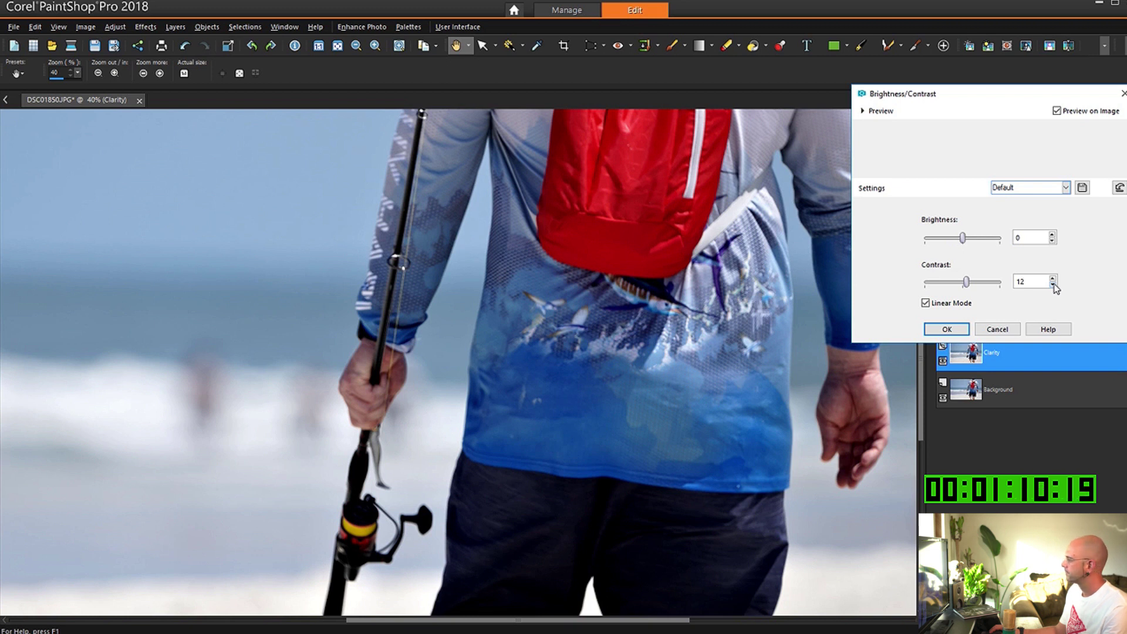
# - Compare the contrast preview on the photo, then apply the Contrast 10 adjustment
pyautogui.click(1057, 111)
pyautogui.click(1057, 111)
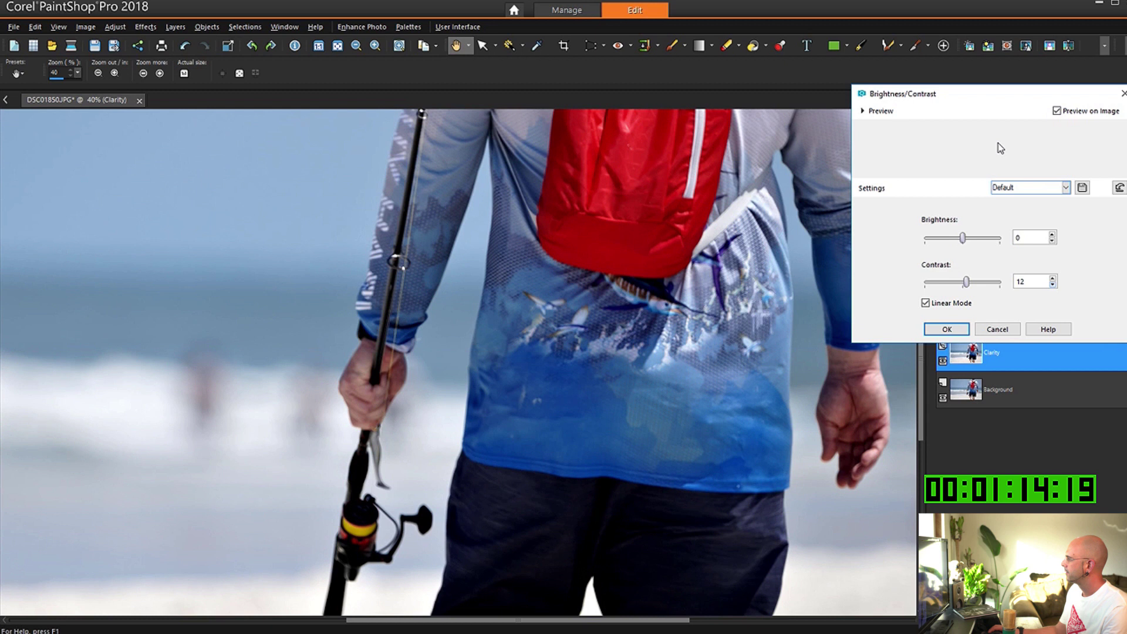
pyautogui.scroll(-2, 592, 265)
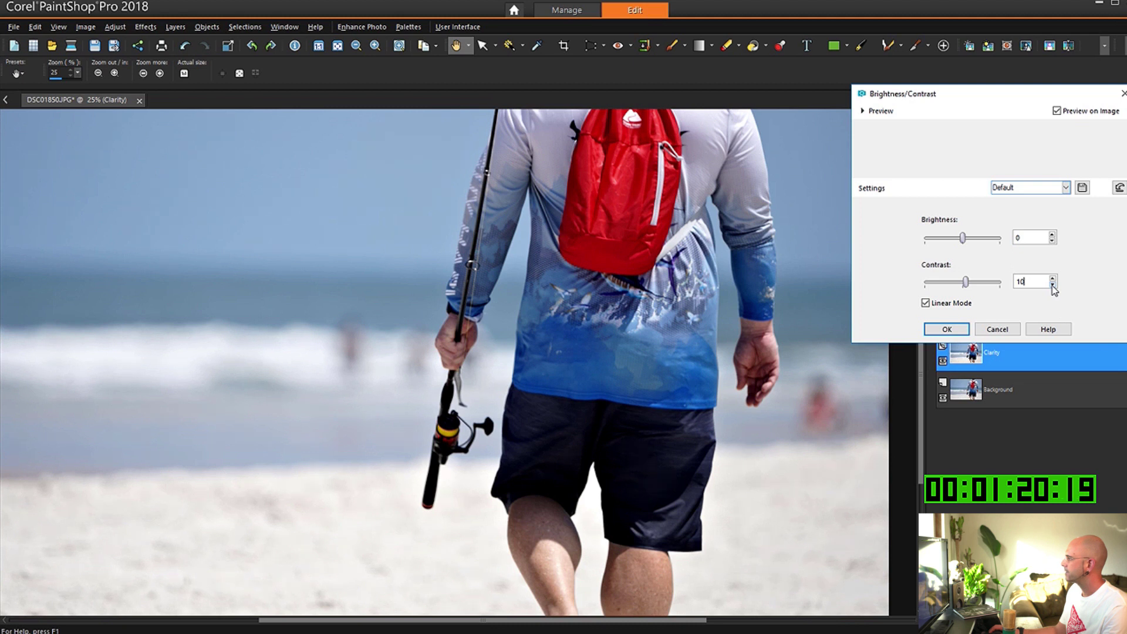
pyautogui.click(1056, 111)
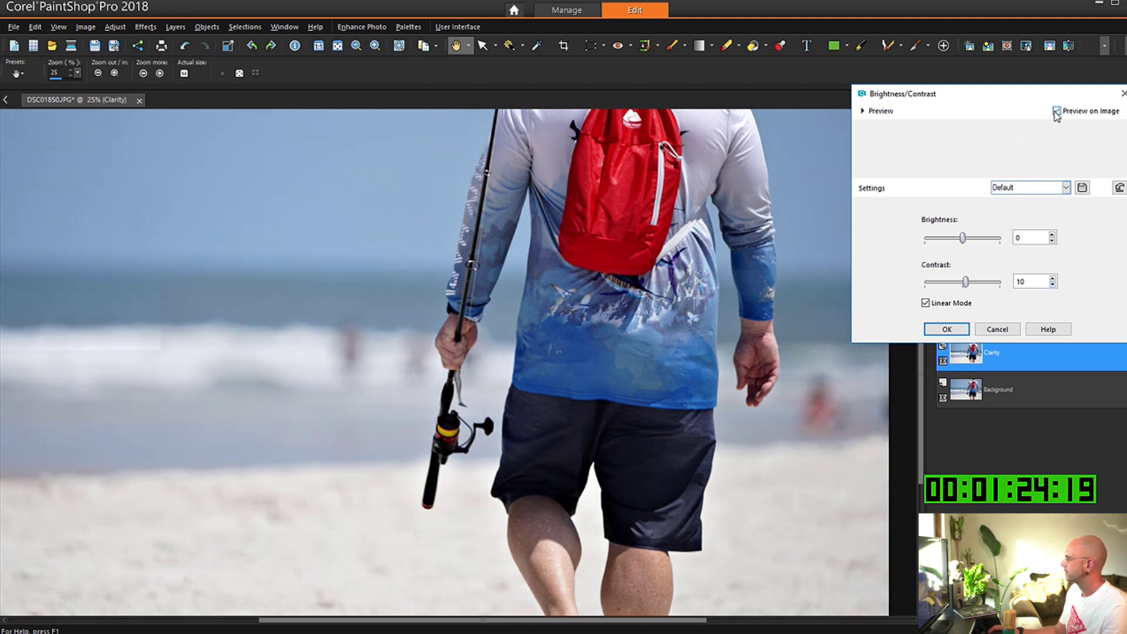
pyautogui.click(1057, 111)
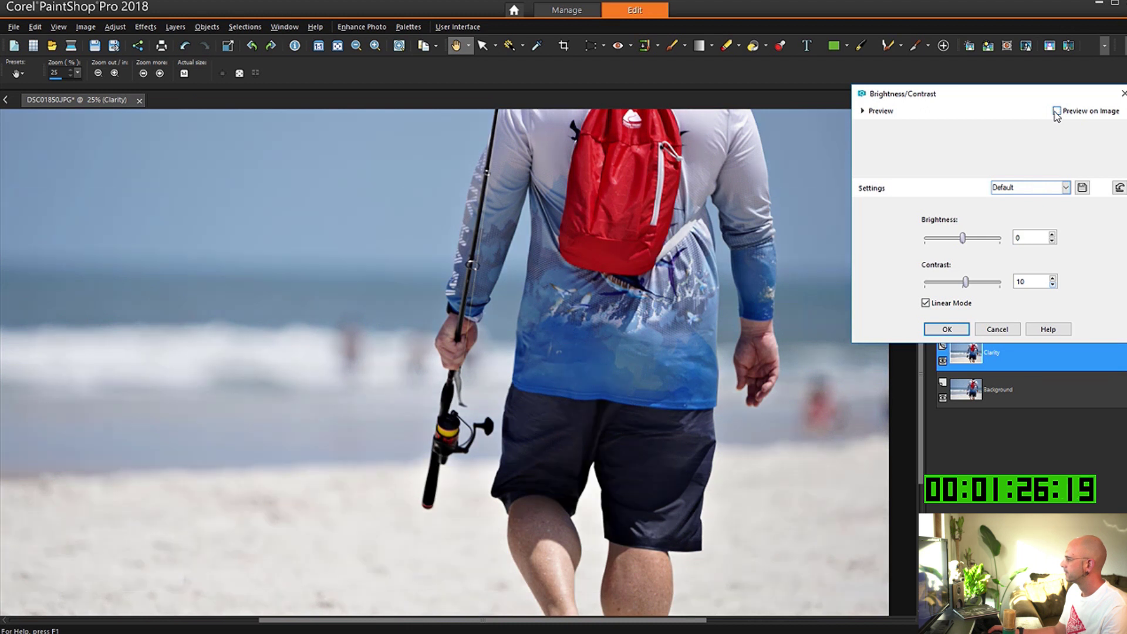
pyautogui.click(1056, 112)
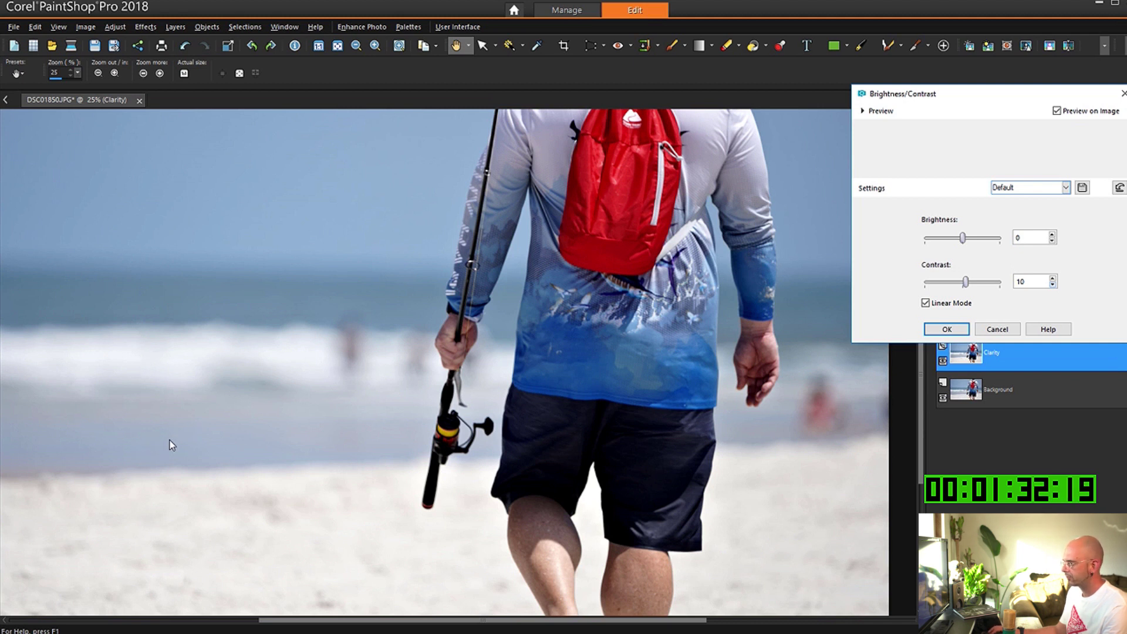
pyautogui.click(1056, 111)
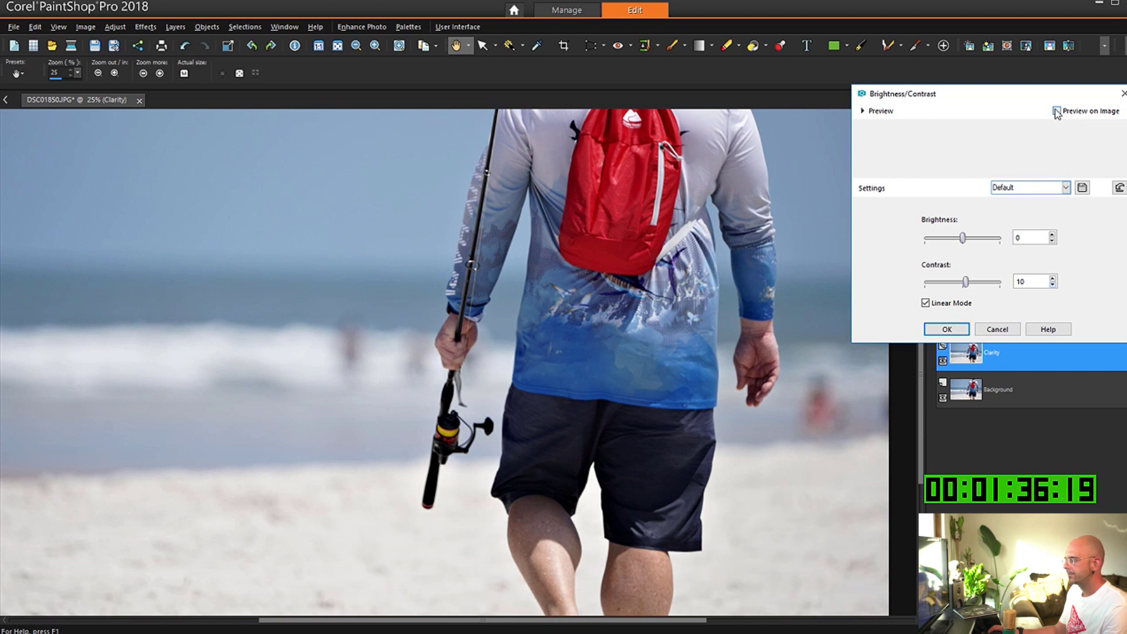
pyautogui.click(1056, 111)
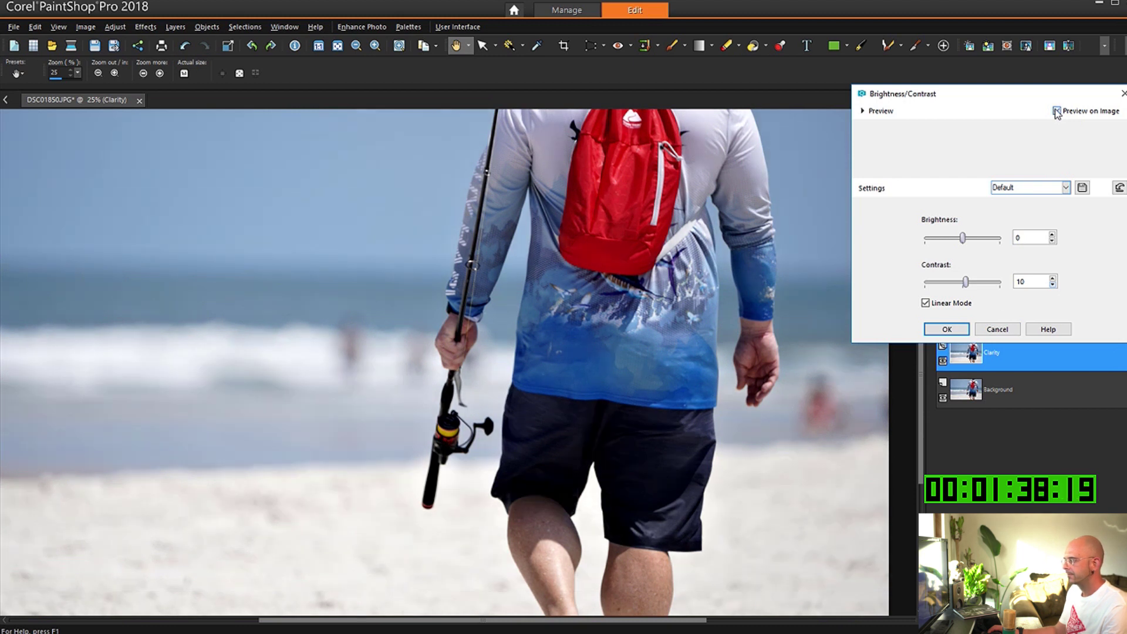
pyautogui.click(946, 329)
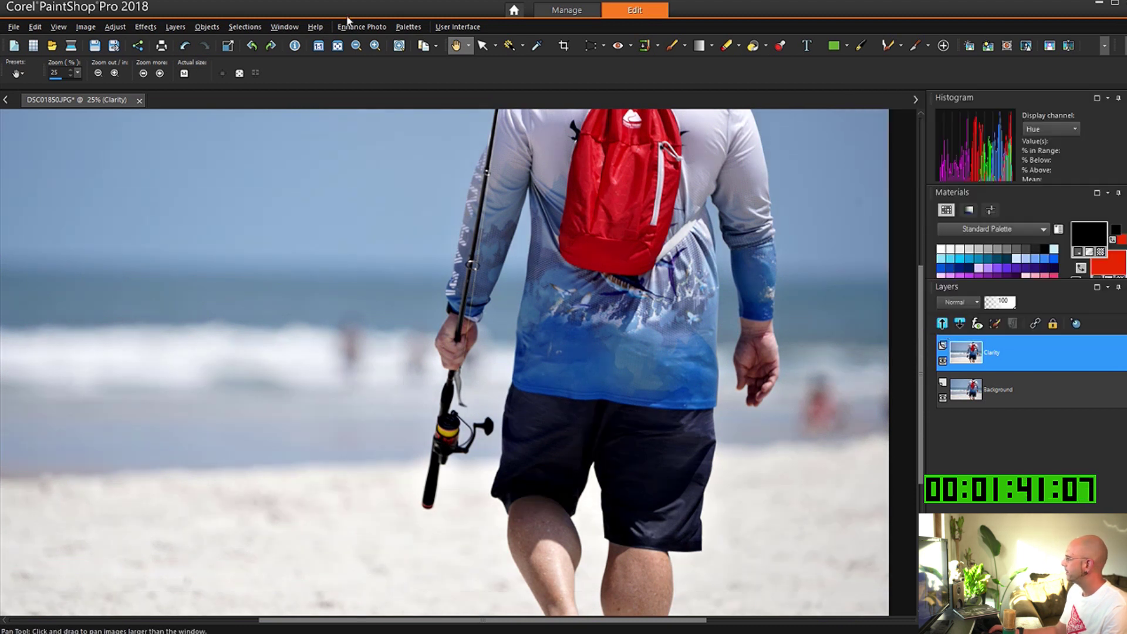
# - Reset the Vibrancy adjustment to Default and raise its Strength to 19
pyautogui.click(115, 27)
pyautogui.moveTo(147, 160)
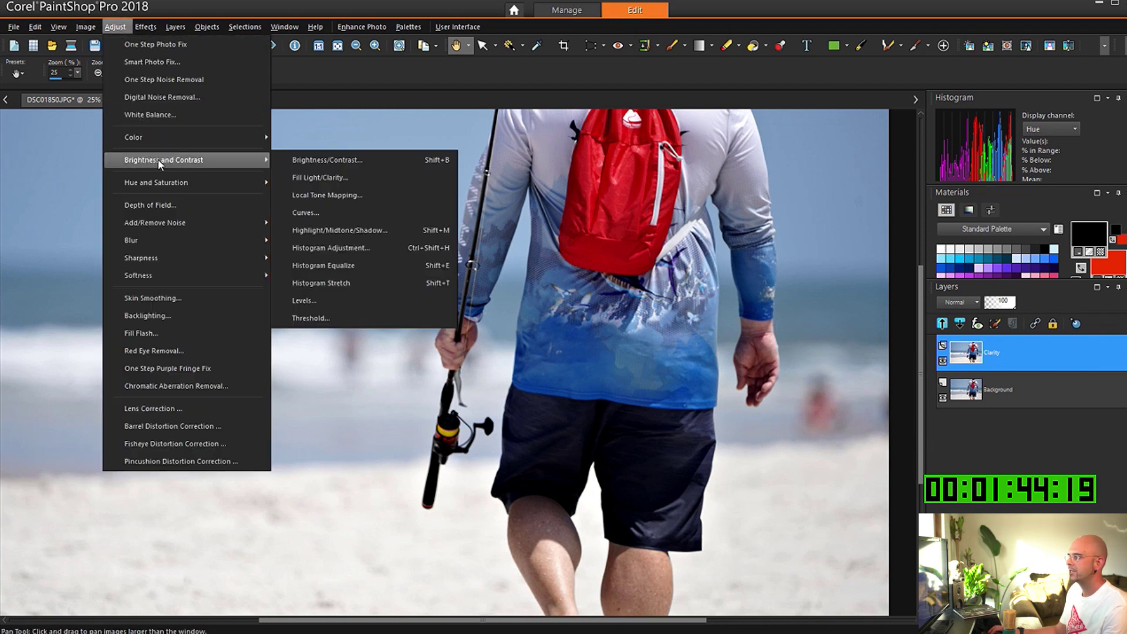
pyautogui.moveTo(164, 186)
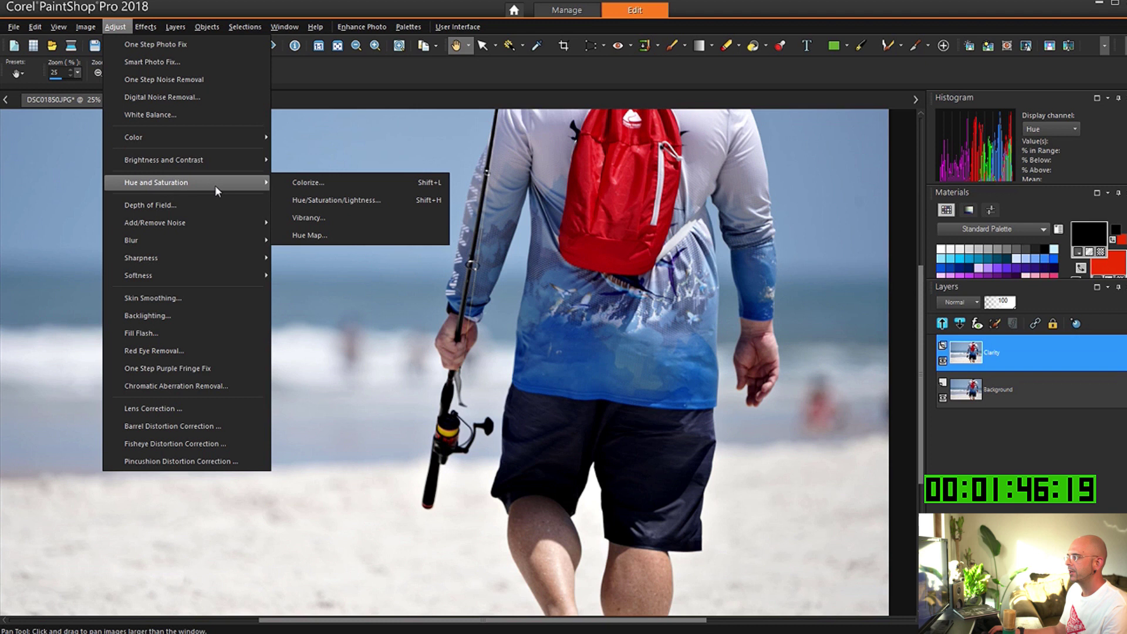
pyautogui.click(333, 217)
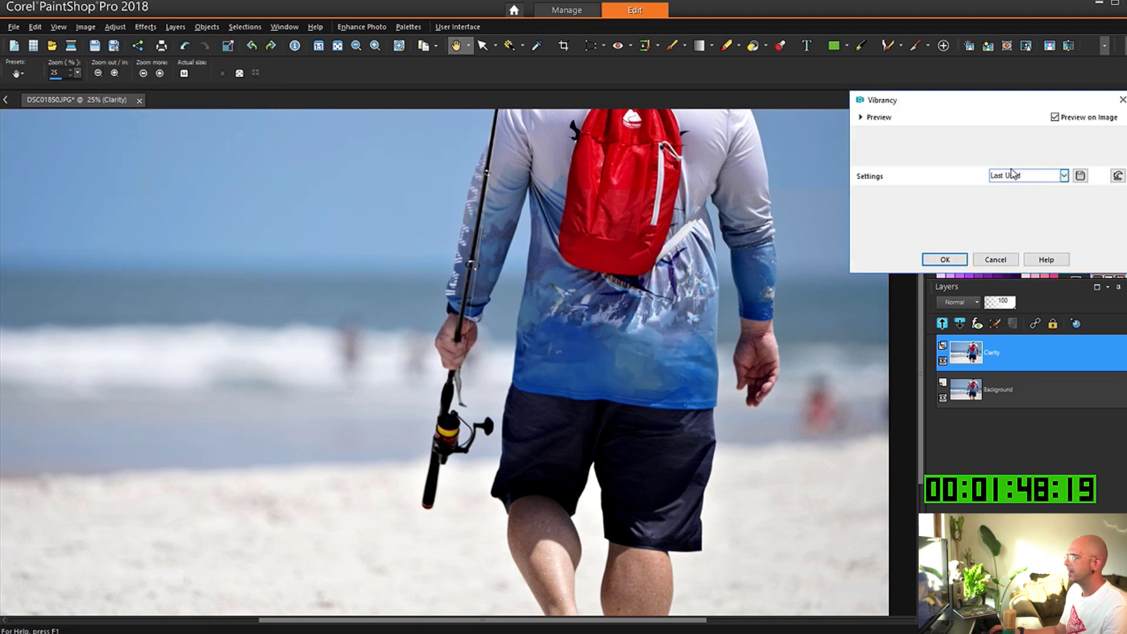
pyautogui.click(1064, 176)
pyautogui.click(917, 221)
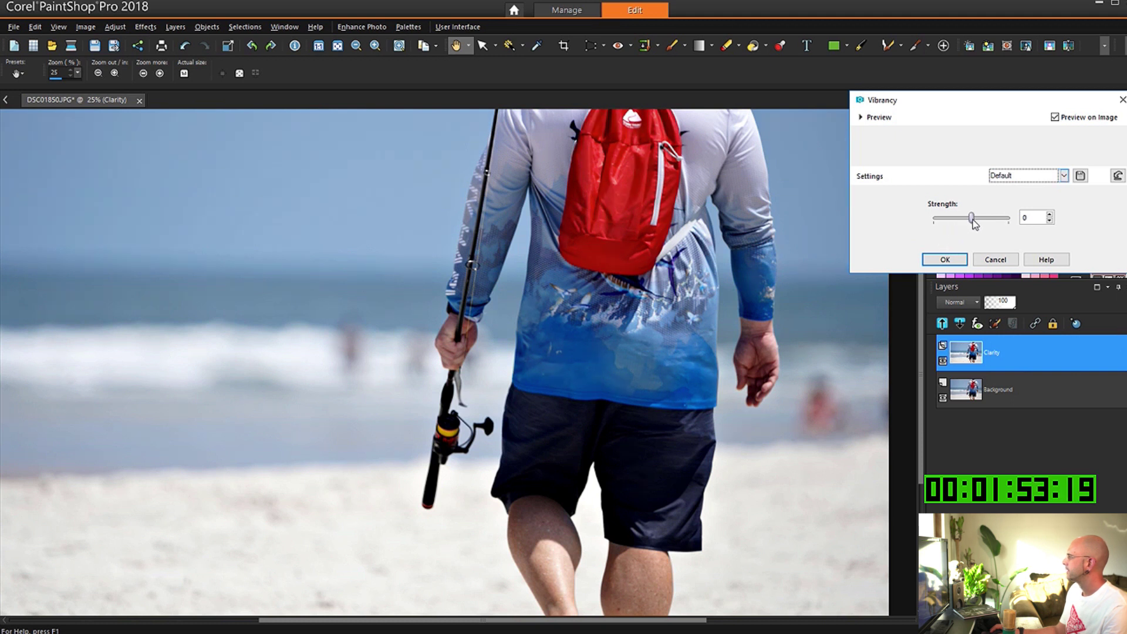
pyautogui.moveTo(973, 222); pyautogui.dragTo(975, 223)
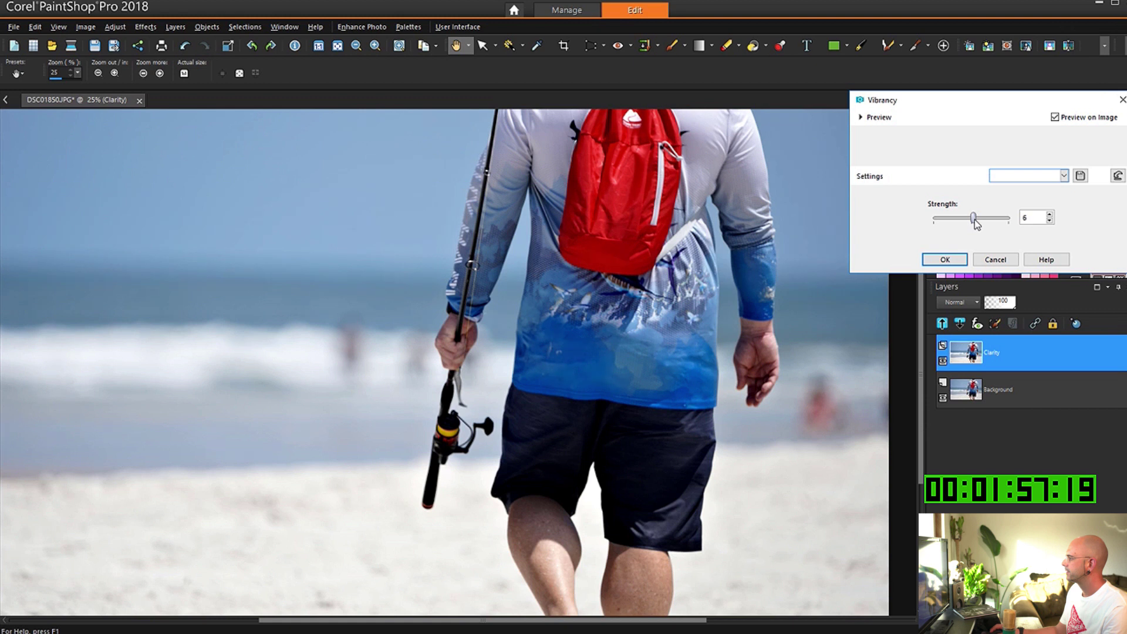
pyautogui.moveTo(976, 223); pyautogui.dragTo(980, 222)
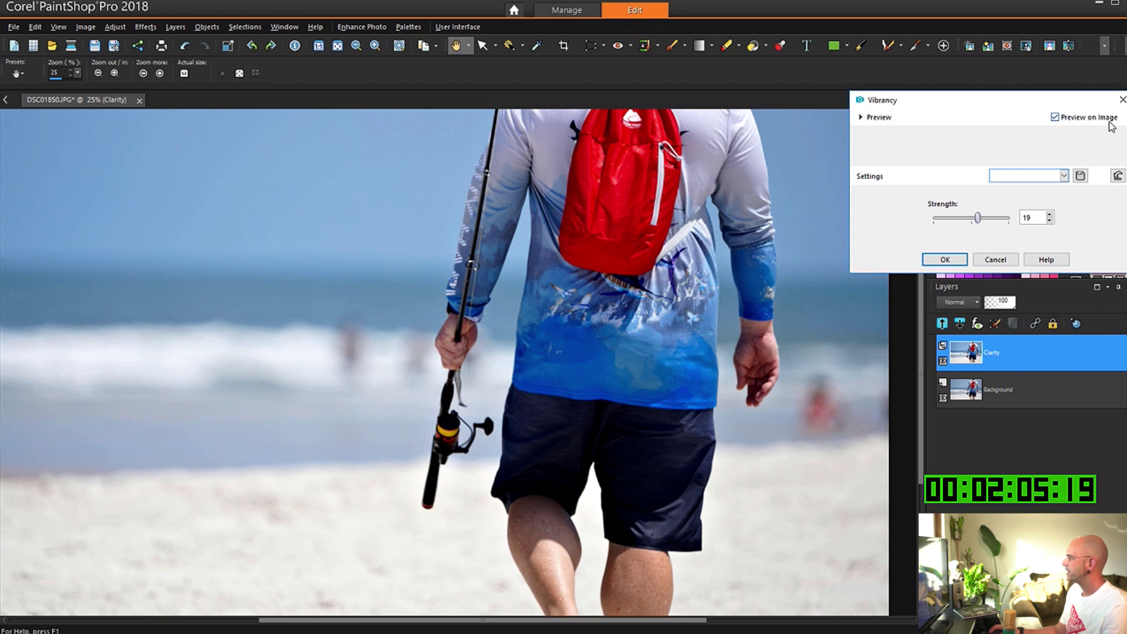
# - Lower Vibrancy Strength to 12 while comparing the preview, zoom out, and apply it
pyautogui.click(1055, 117)
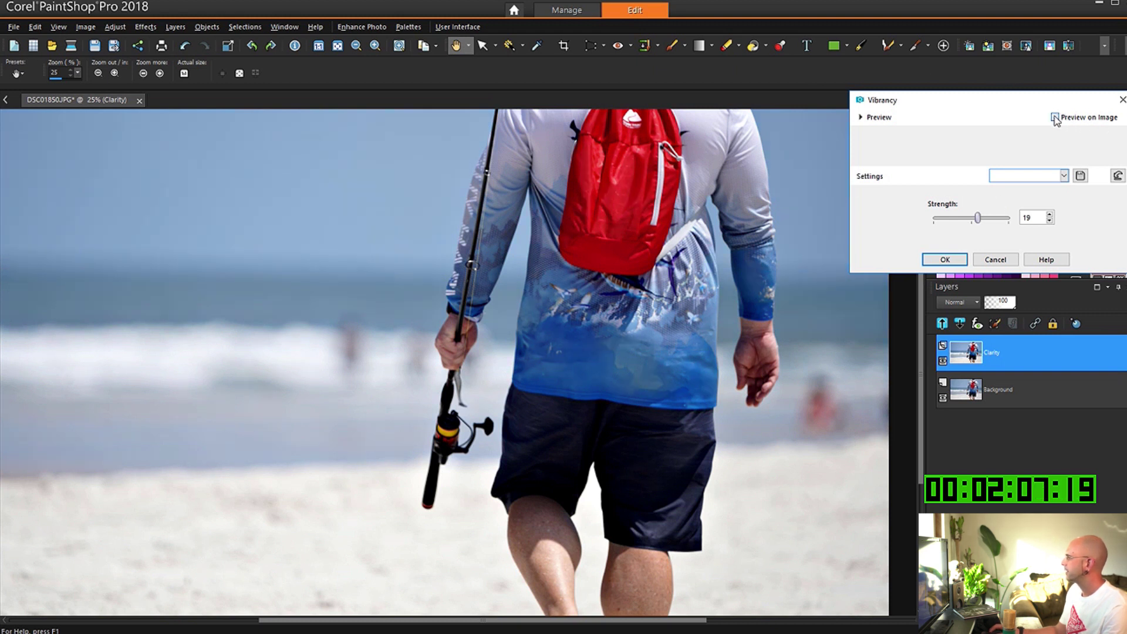
pyautogui.click(1054, 118)
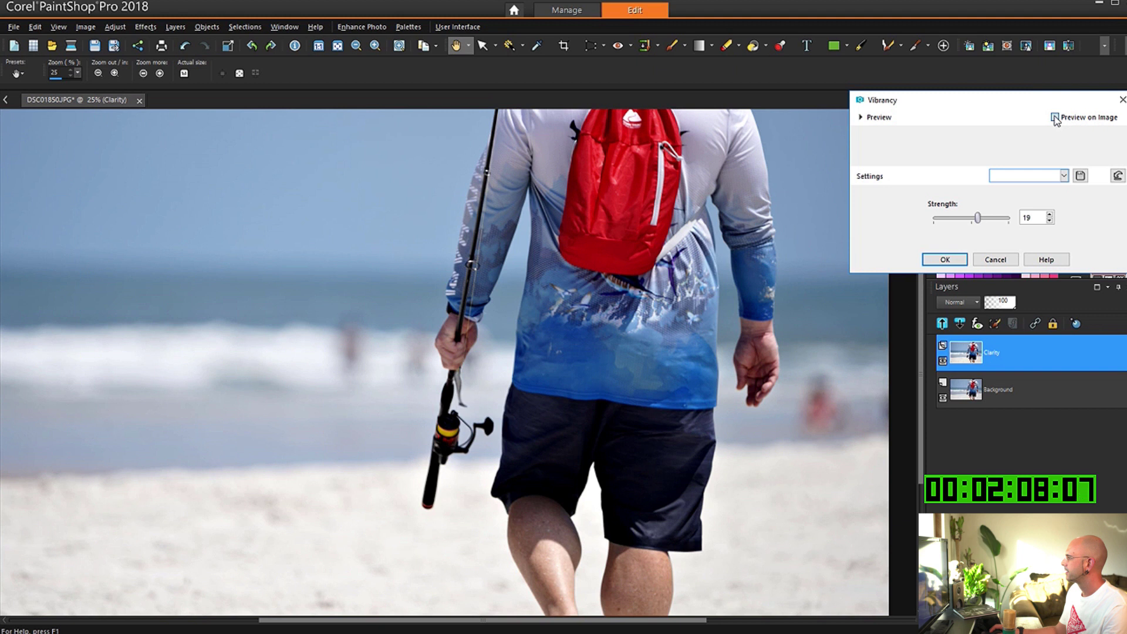
pyautogui.click(1049, 220)
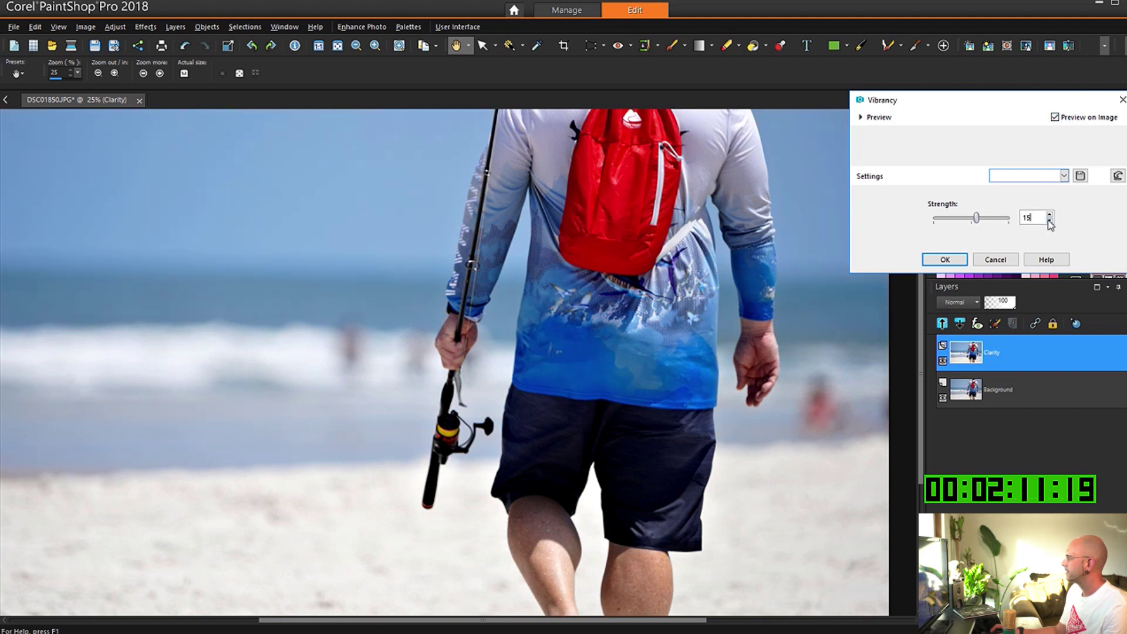
pyautogui.click(1049, 220)
pyautogui.click(1049, 221)
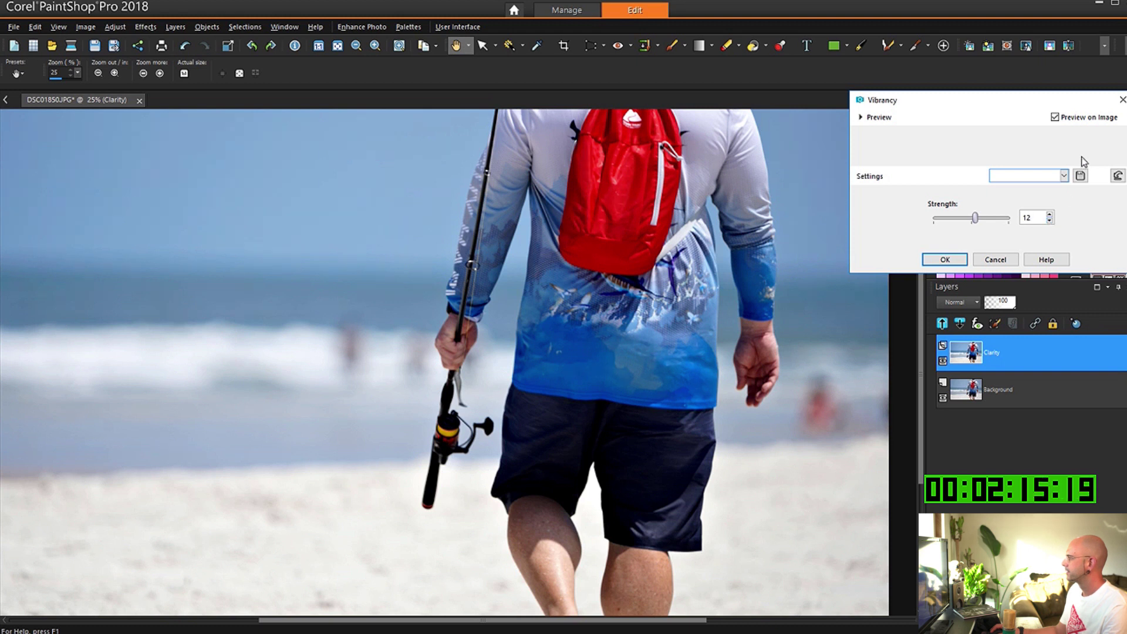
pyautogui.click(1054, 118)
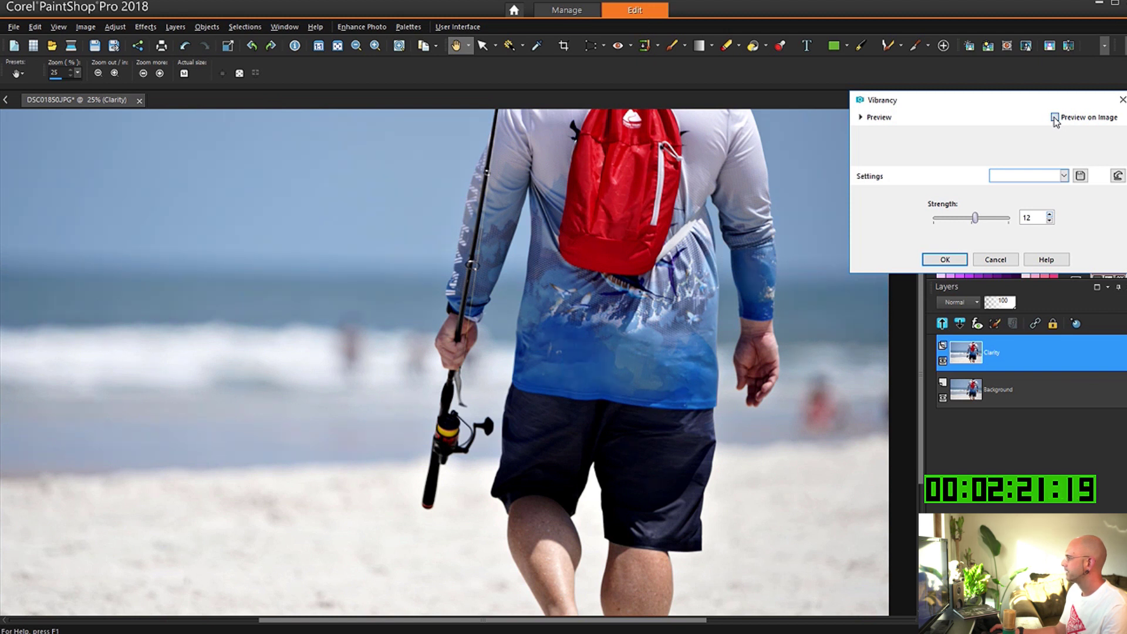
pyautogui.click(1055, 117)
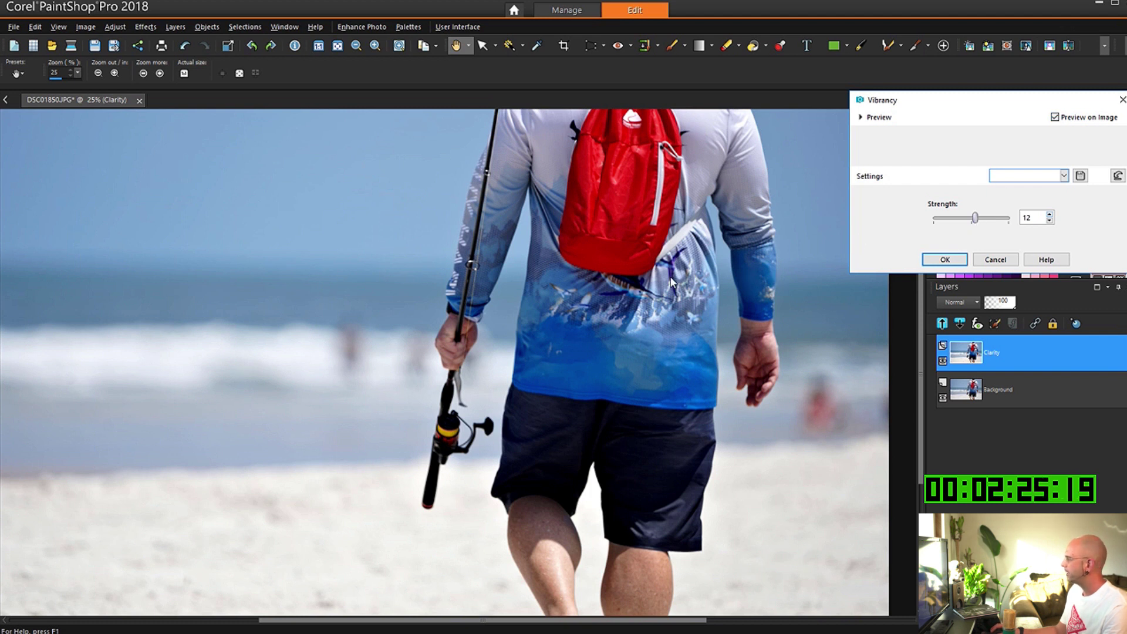
pyautogui.hotkey('ctrl', 'w')
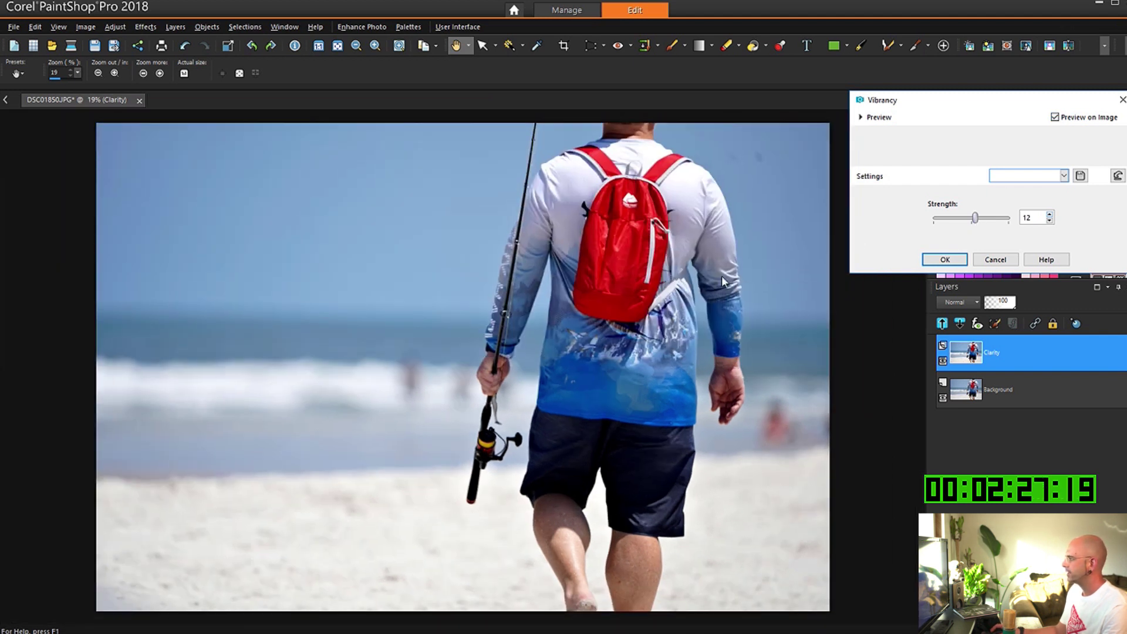
pyautogui.click(944, 260)
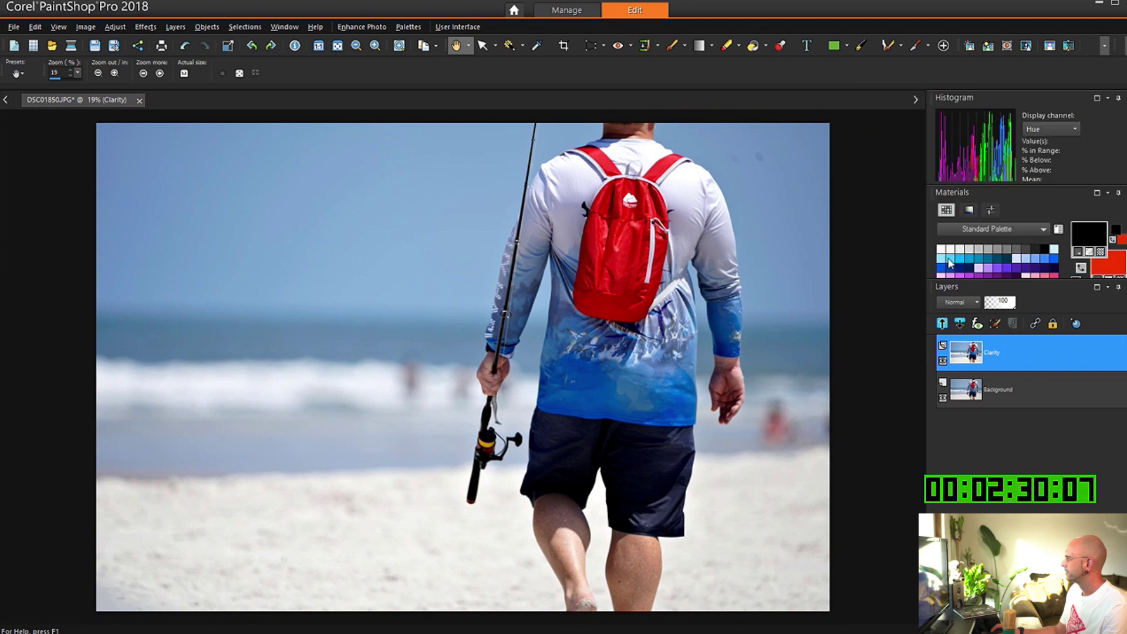
pyautogui.click(942, 363)
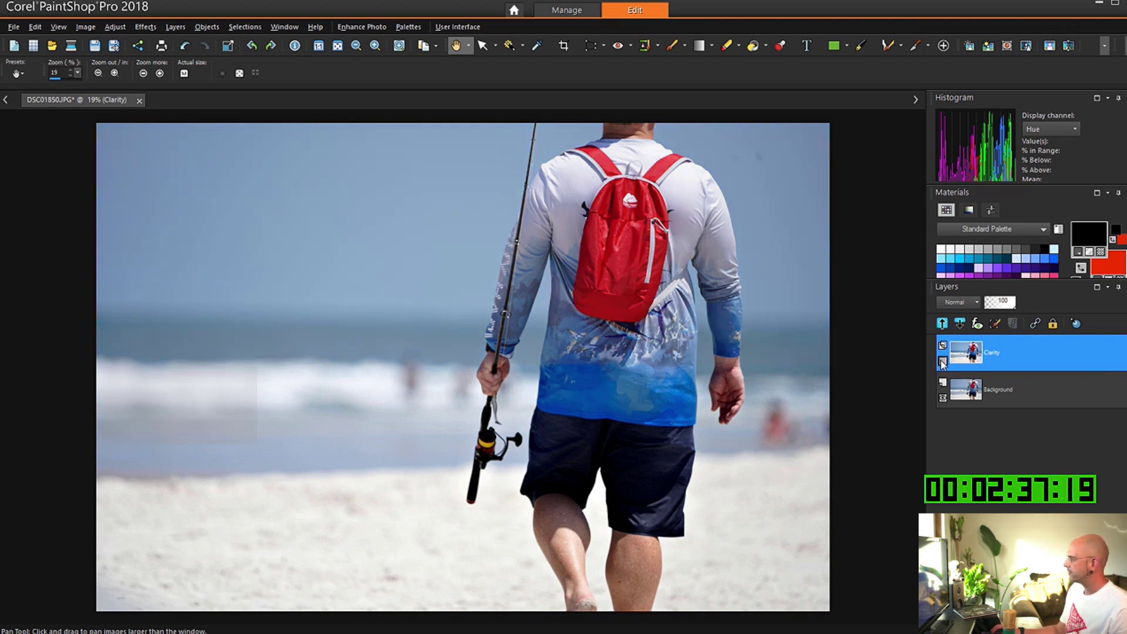
pyautogui.click(942, 362)
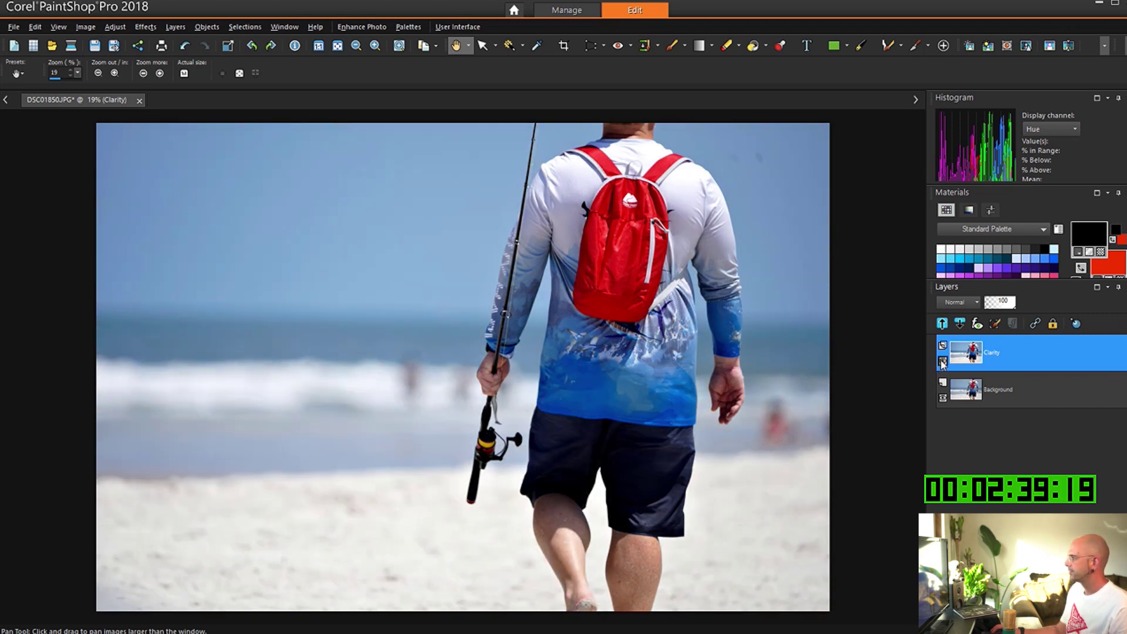
pyautogui.click(942, 363)
pyautogui.click(942, 363)
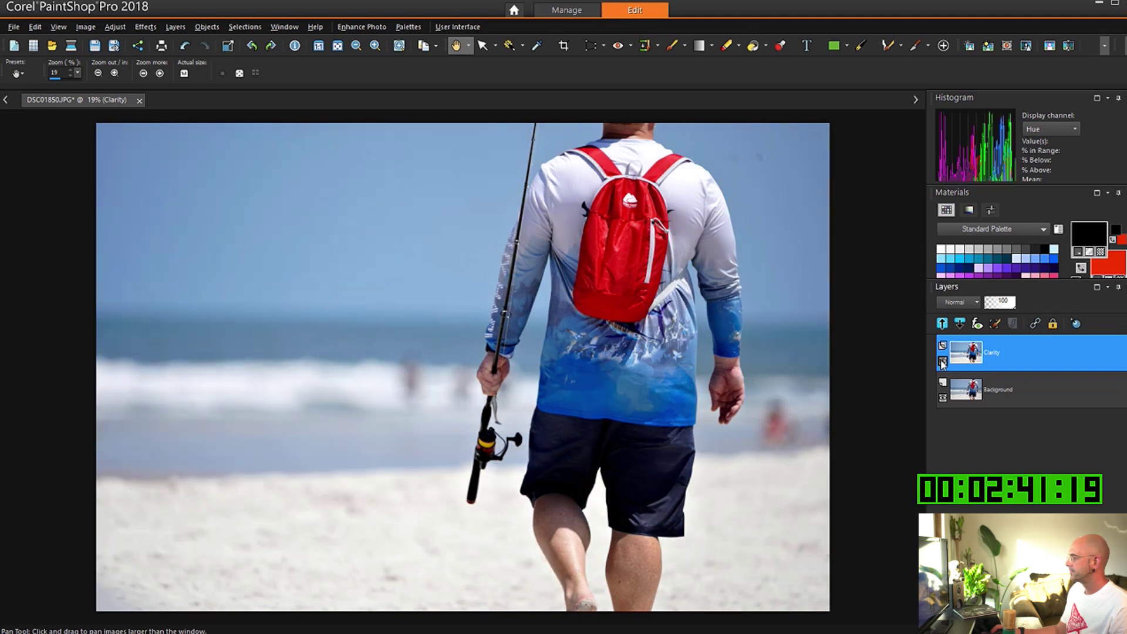